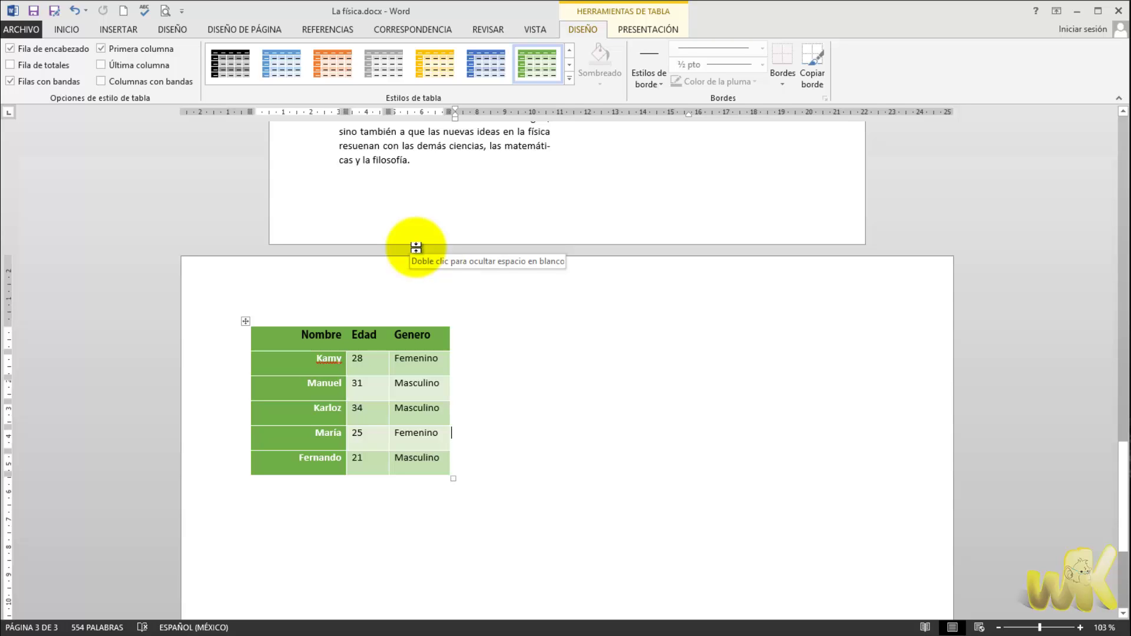
Delete the atom picture placed between the two text columns on page 2
click(470, 348)
scroll(416, 350, up, 2)
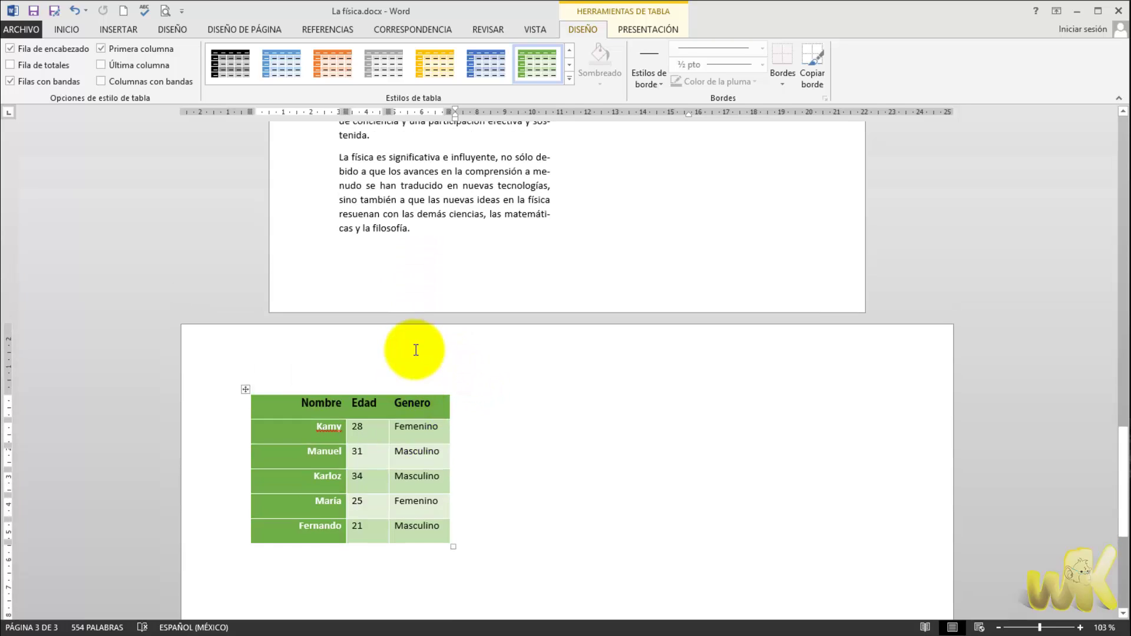
scroll(415, 350, up, 5)
scroll(596, 253, up, 1)
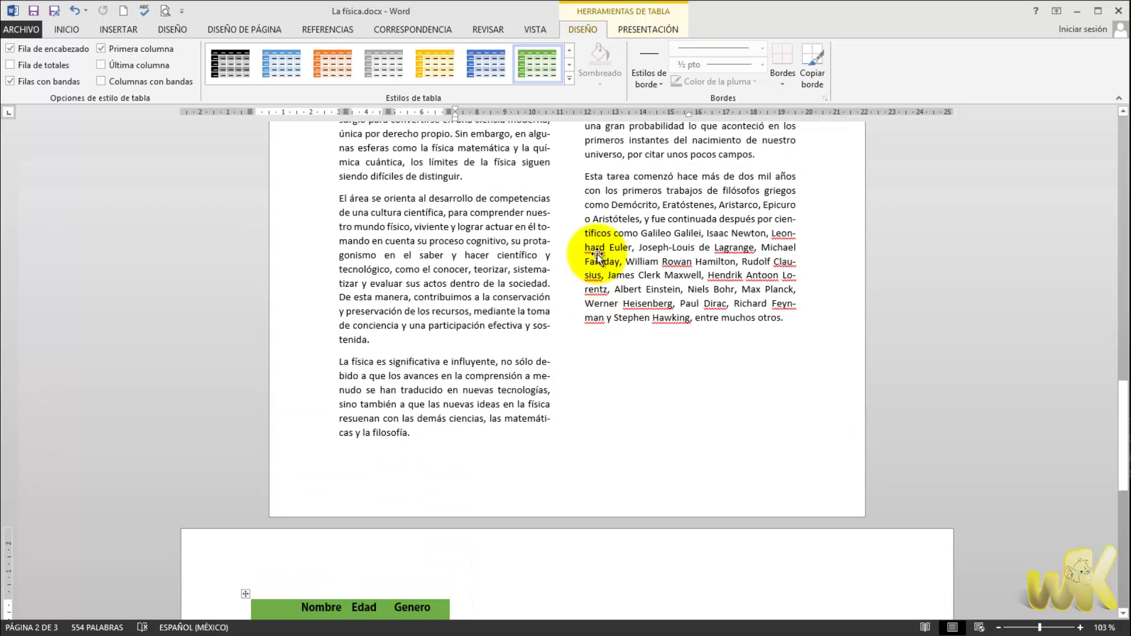
scroll(596, 254, up, 3)
click(613, 227)
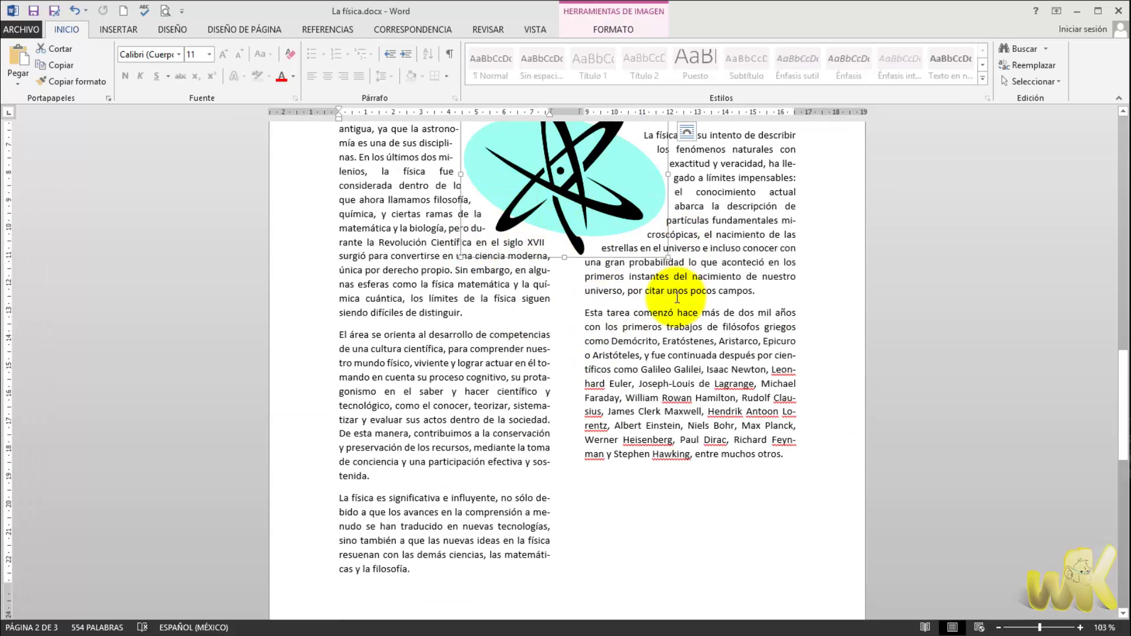
key(Delete)
scroll(610, 301, up, 2)
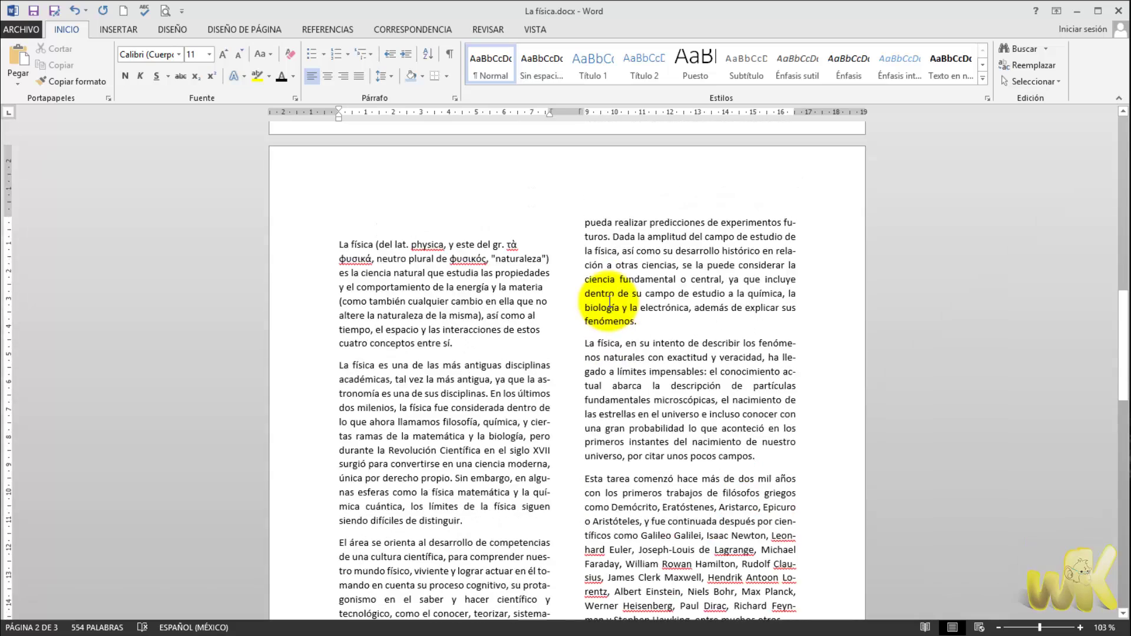
Copy the whole table from page 3 and paste it below the paragraph ending "siendo difíciles de distinguir." on page 2
scroll(610, 301, down, 7)
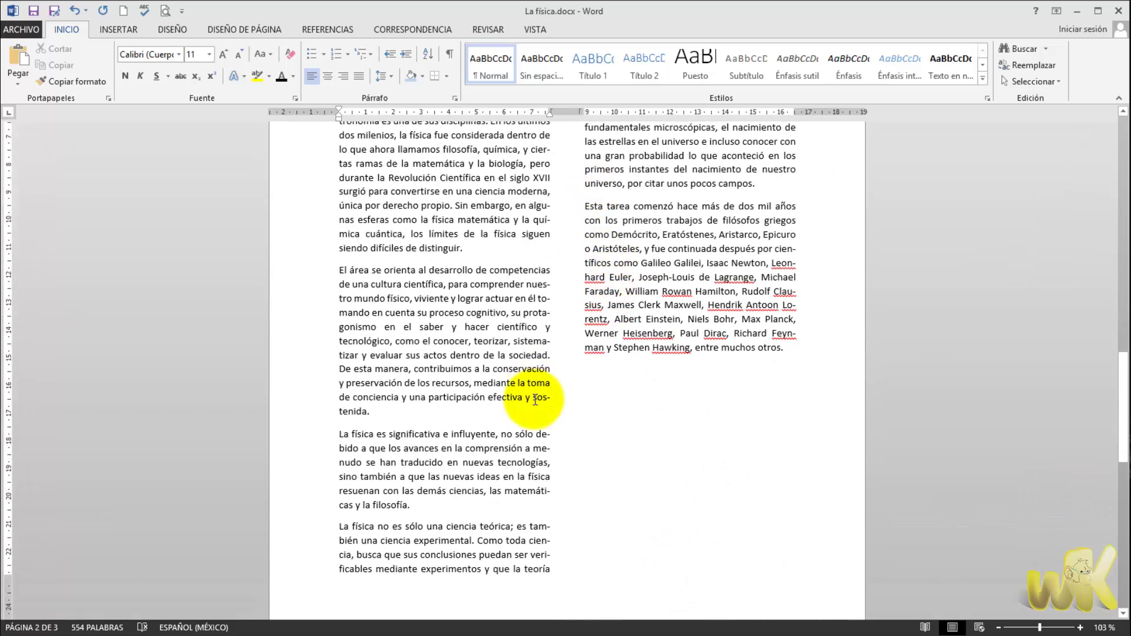
scroll(513, 392, down, 4)
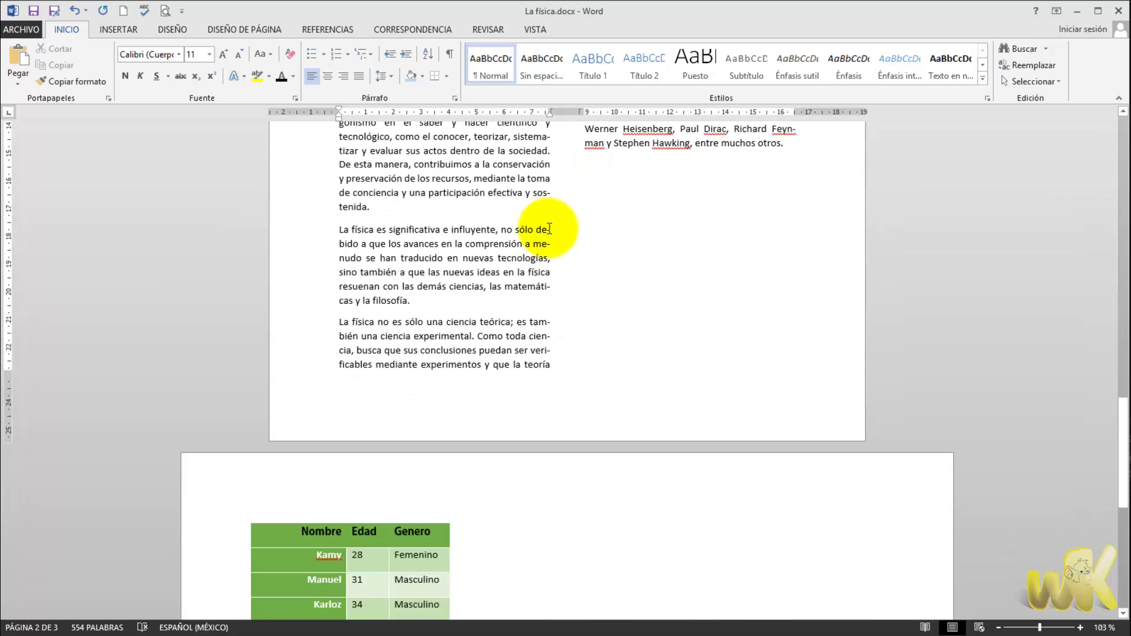
scroll(495, 230, up, 5)
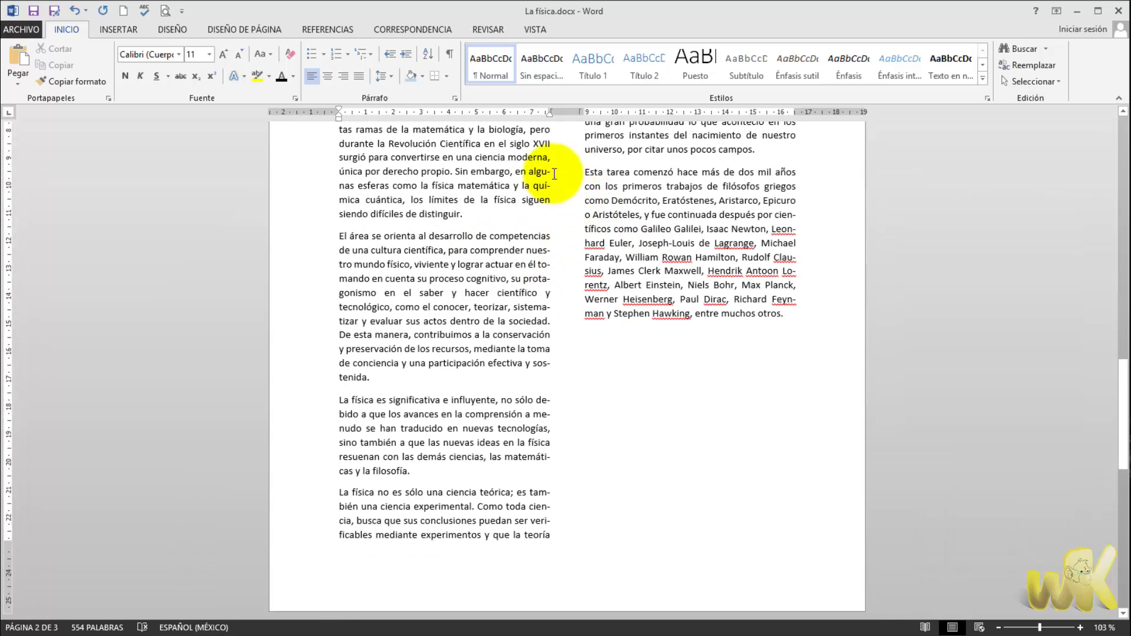
scroll(380, 395, down, 10)
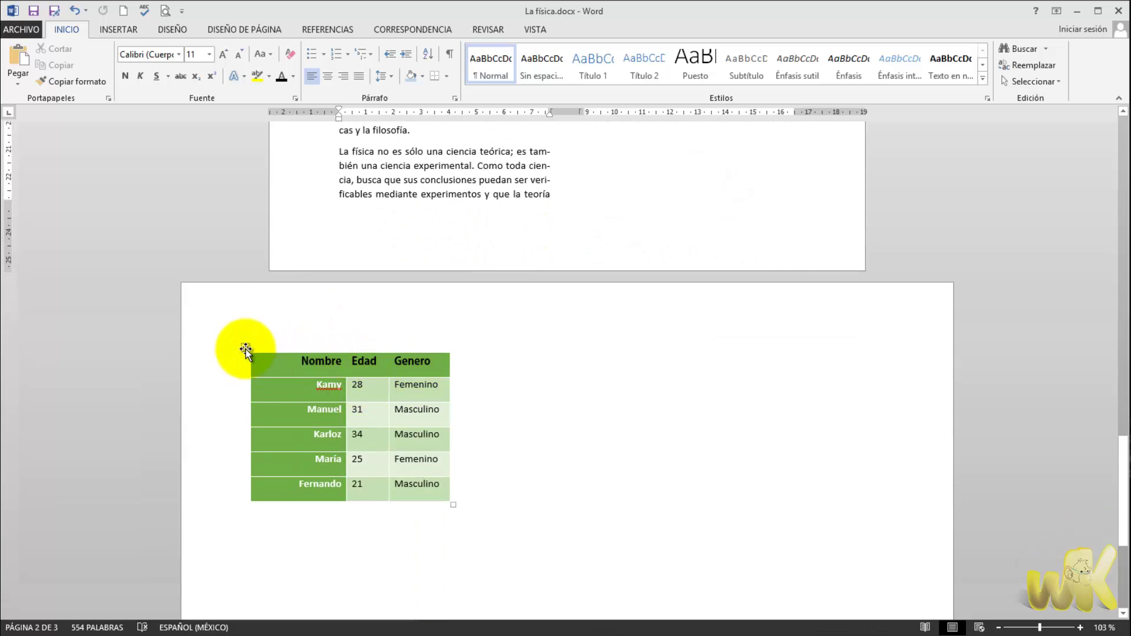
click(244, 354)
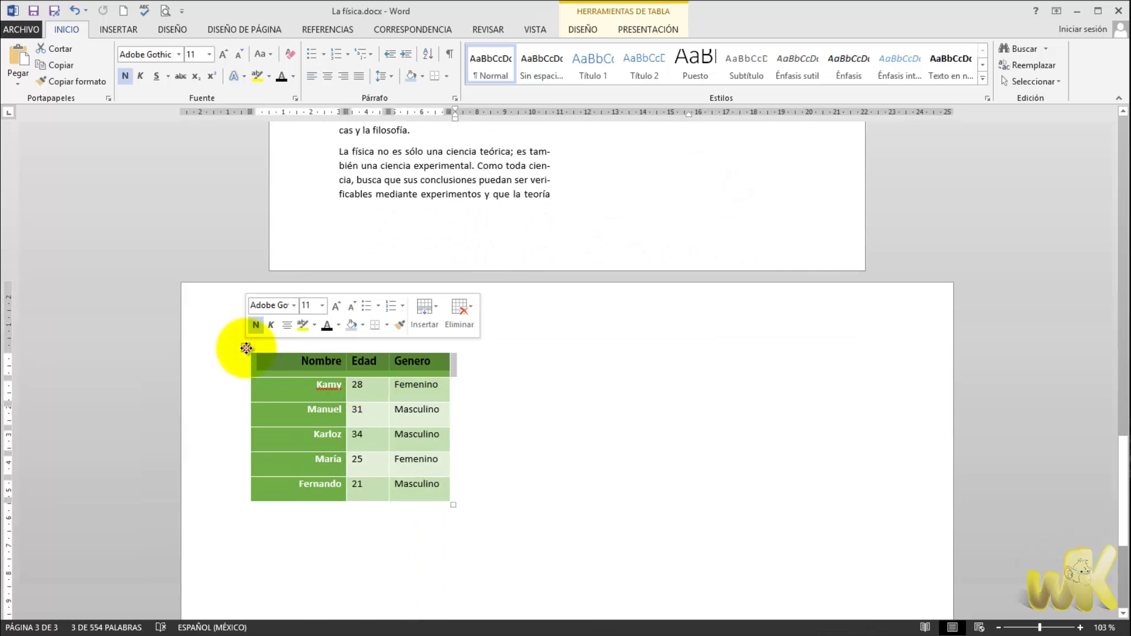
click(247, 348)
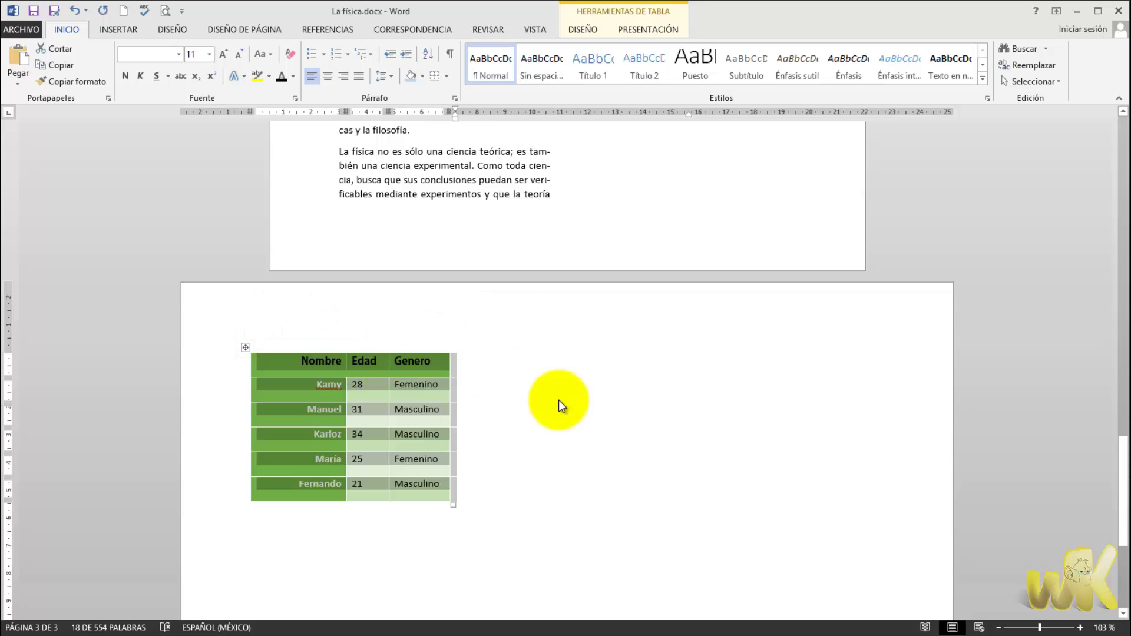
scroll(558, 401, up, 10)
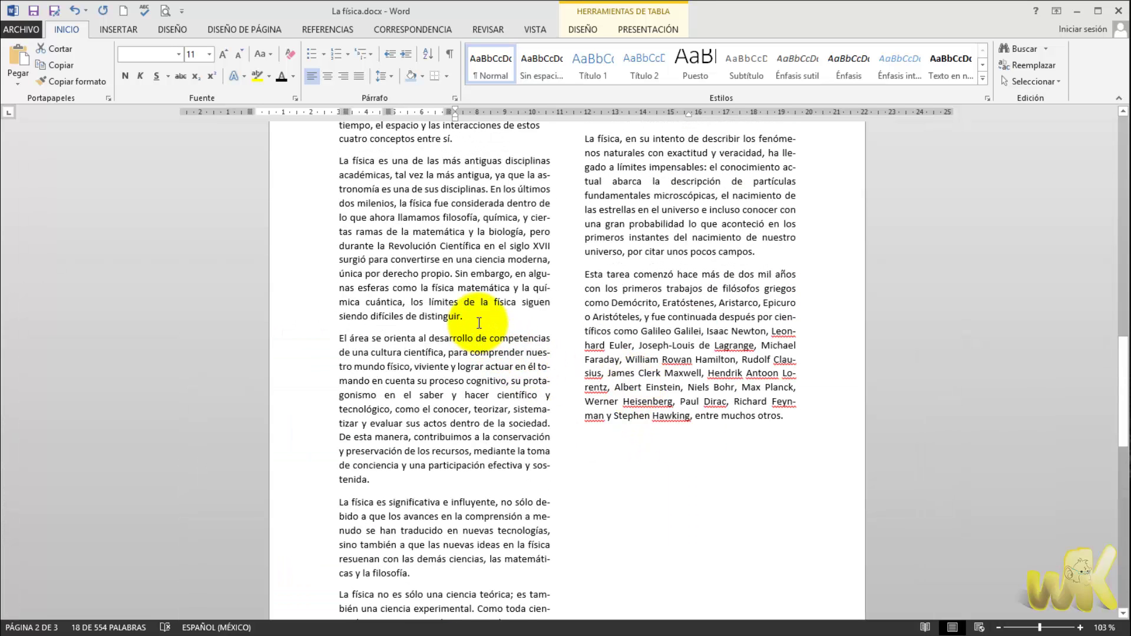
click(479, 321)
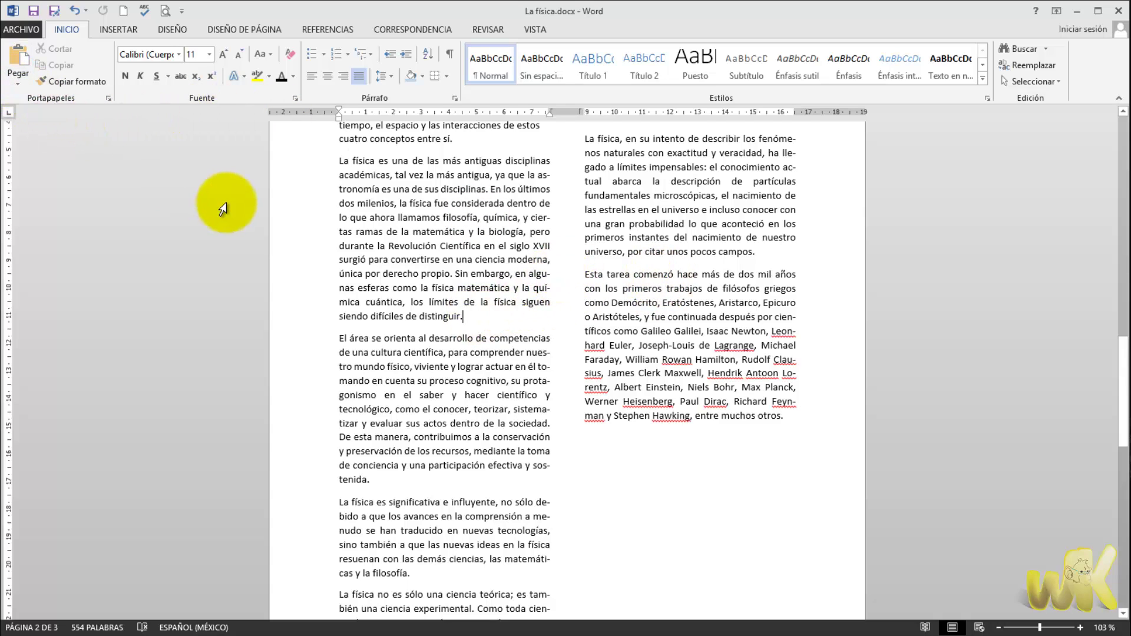
click(17, 83)
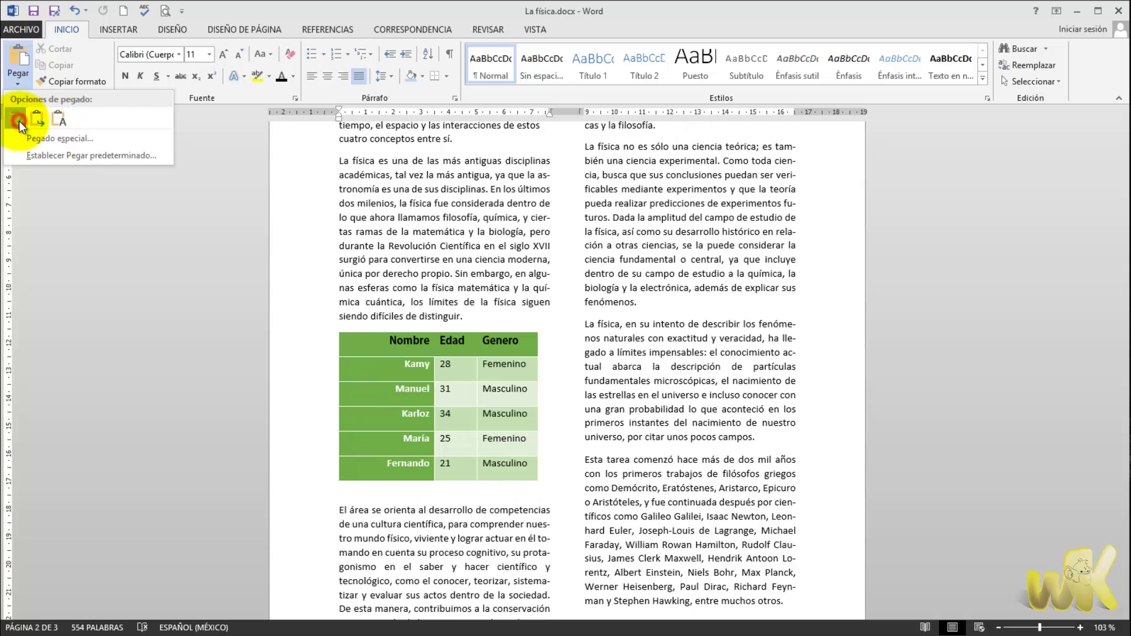
click(18, 121)
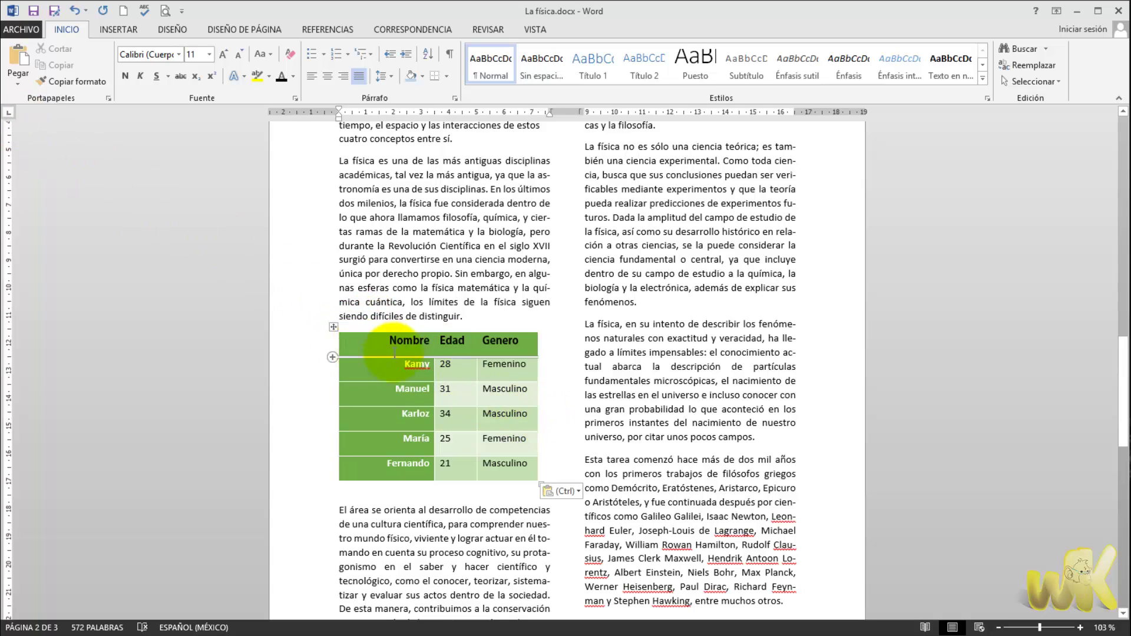
Try moving the pasted table between the two text columns, and undo both the move and the paste
drag(334, 328, 468, 272)
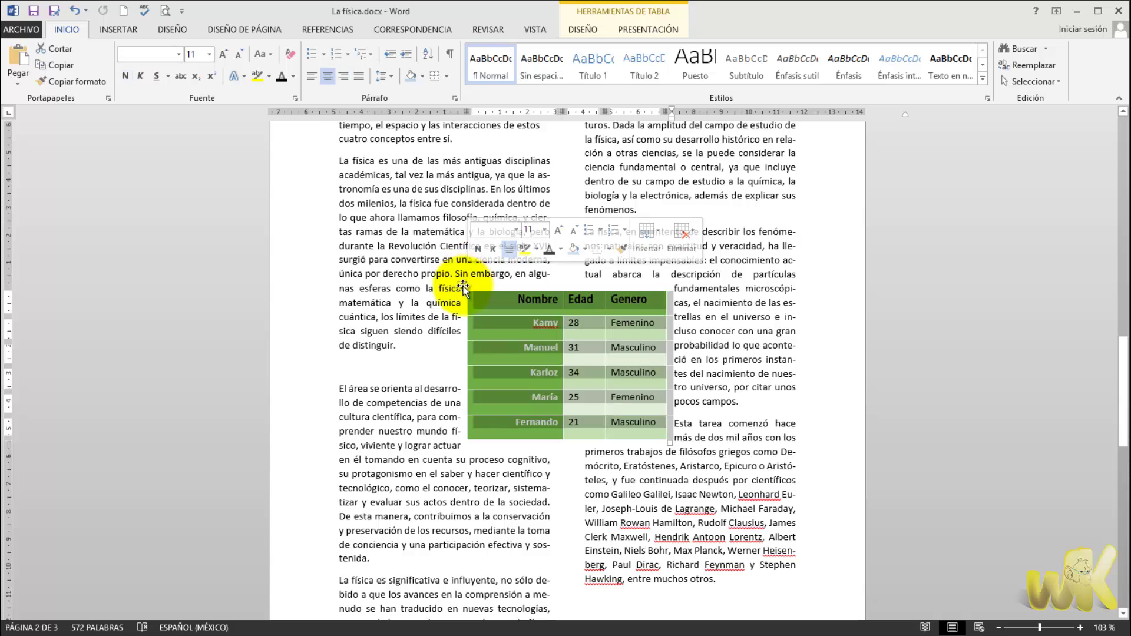
click(430, 272)
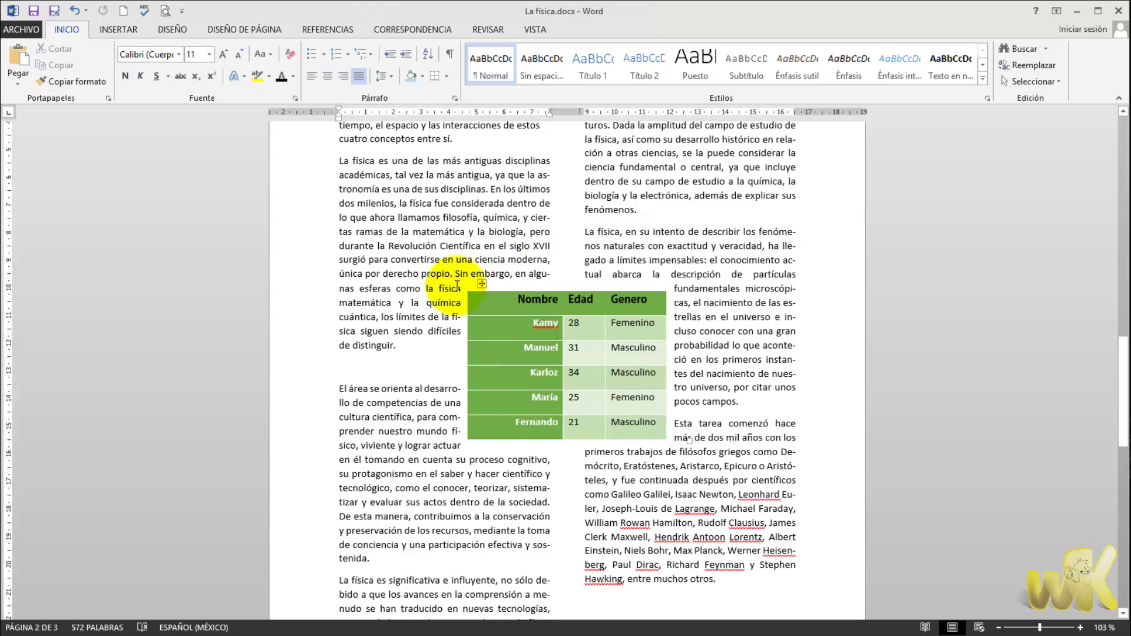
key(ctrl+z)
key(ctrl+z)
Move the original table from page 3 to the middle of page 2, straddling the two text columns
scroll(561, 416, down, 2)
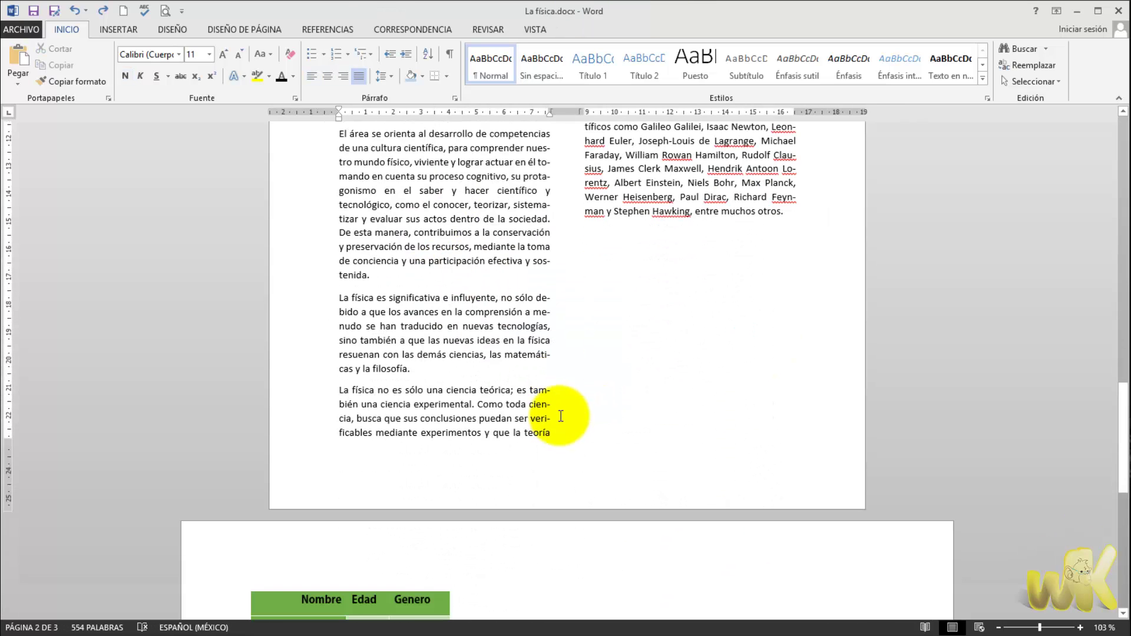
scroll(551, 427, down, 3)
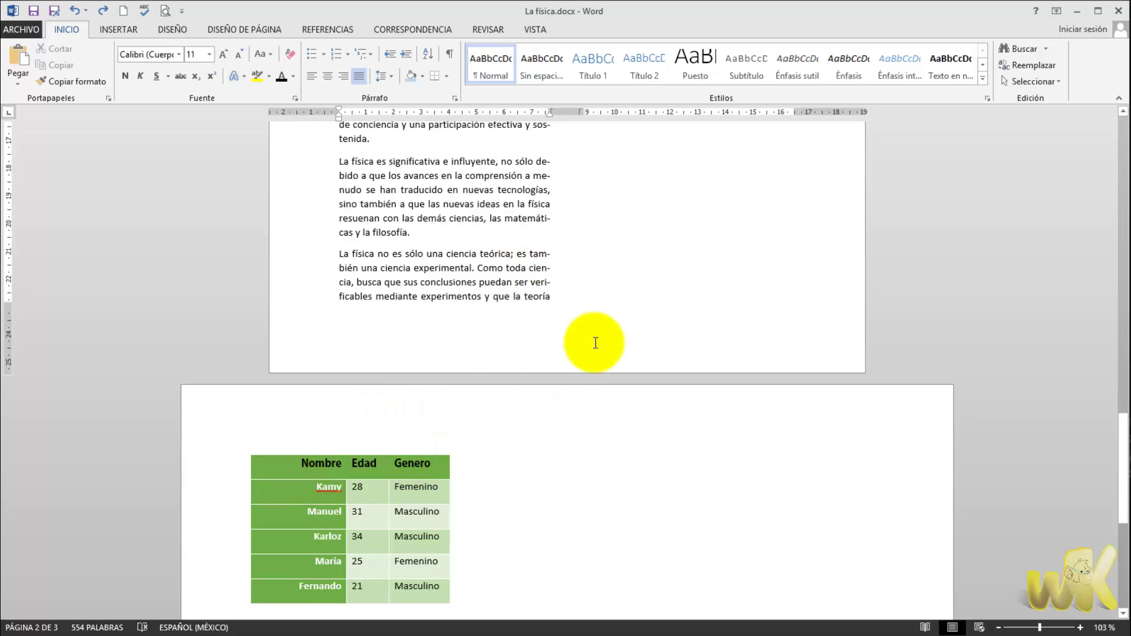
click(246, 449)
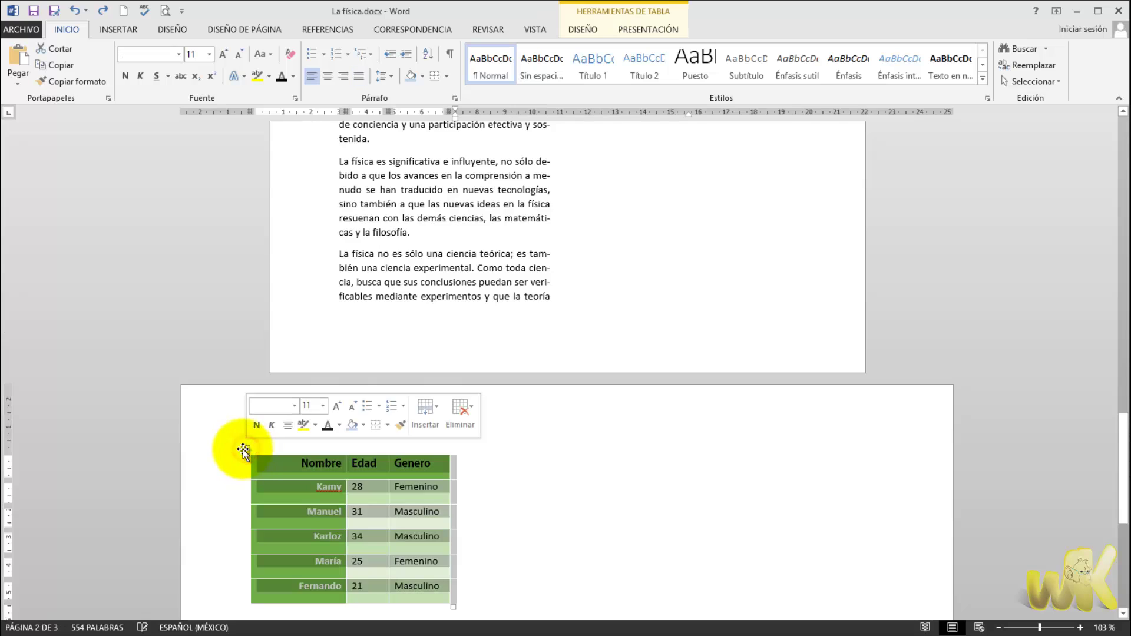
drag(245, 451, 478, 150)
scroll(530, 383, up, 8)
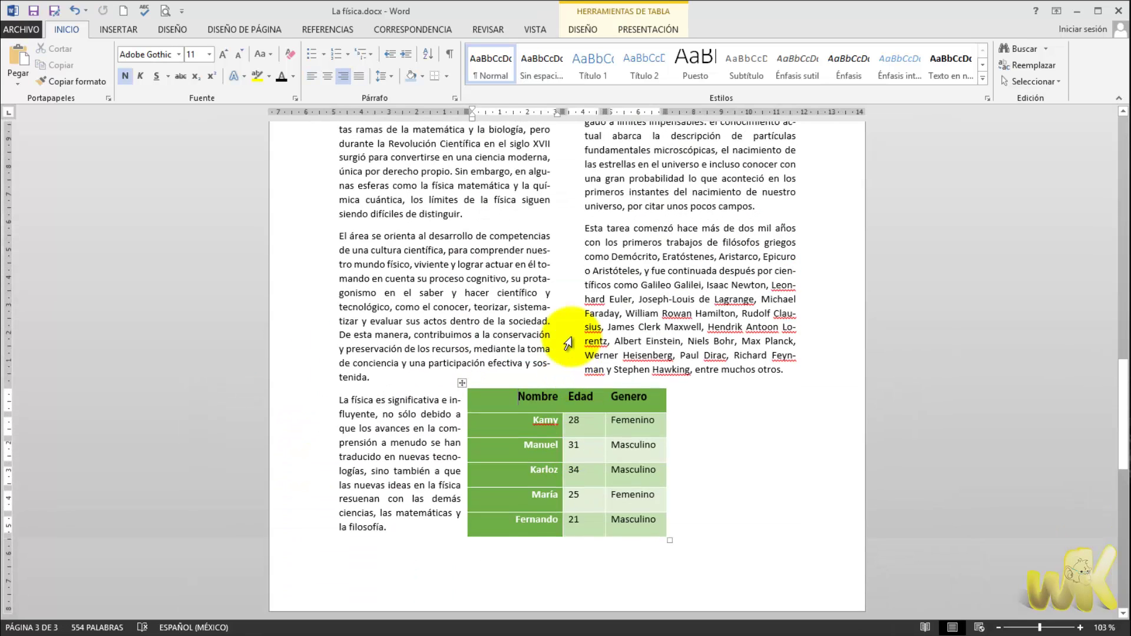
drag(464, 487, 462, 295)
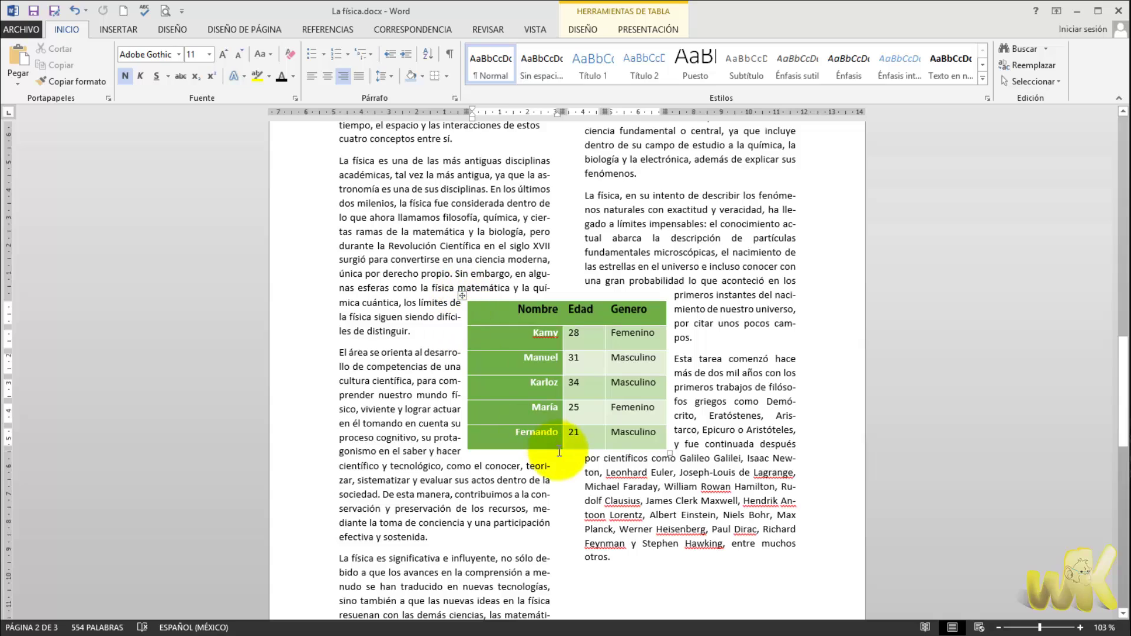
Move the table slightly higher on page 2, keeping it between the two text columns
scroll(558, 454, up, 3)
scroll(558, 454, down, 1)
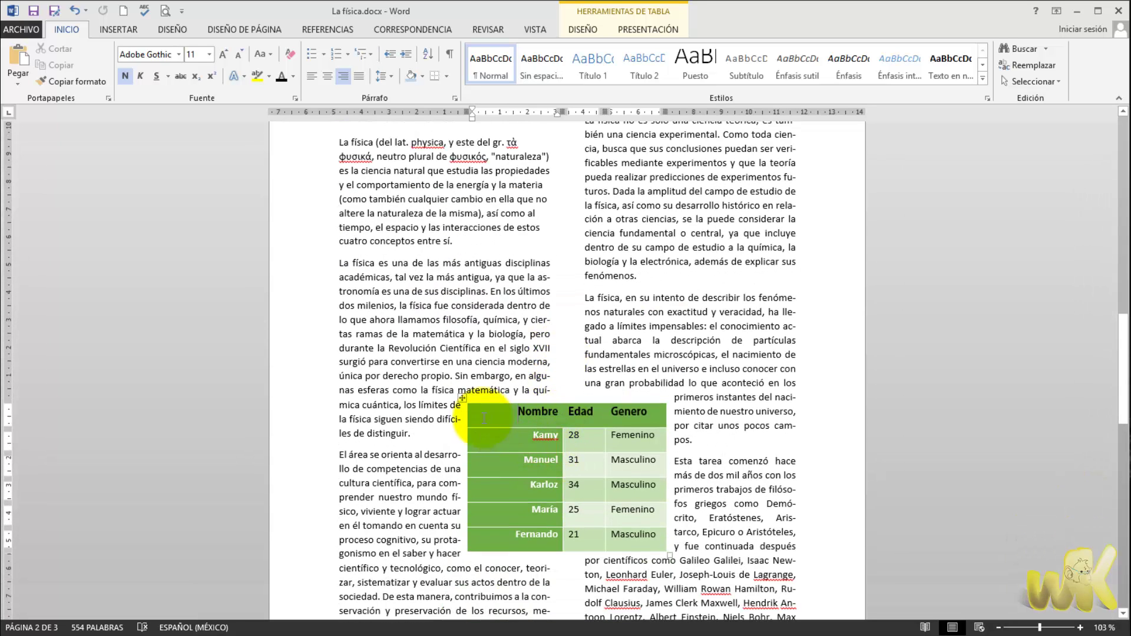
ctrl+scroll(524, 433, down, 4)
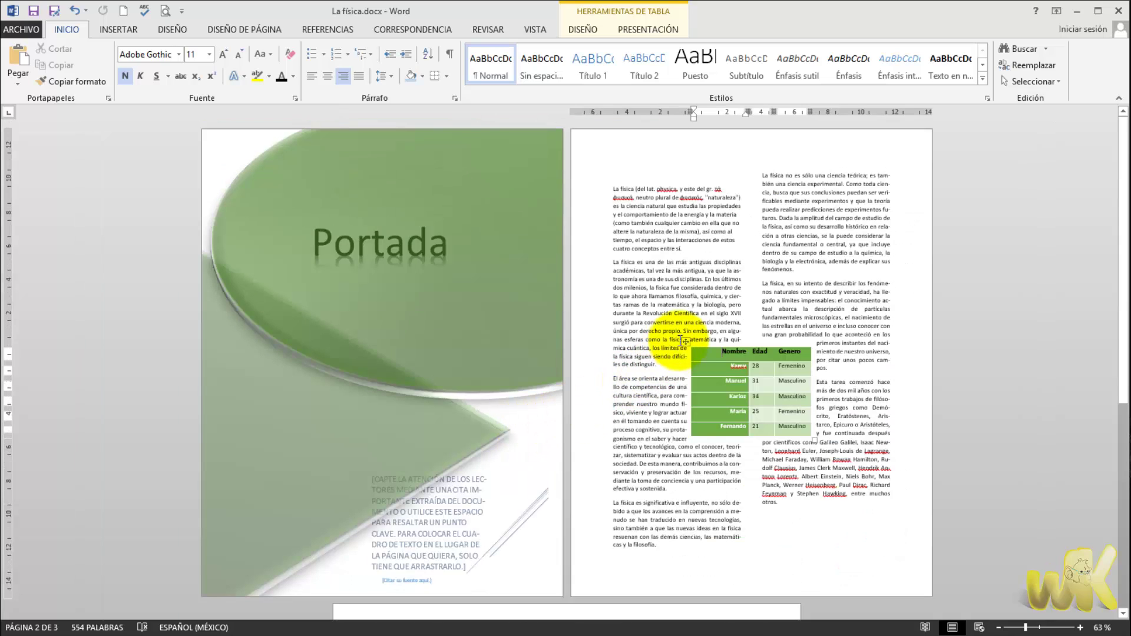
drag(686, 343, 686, 326)
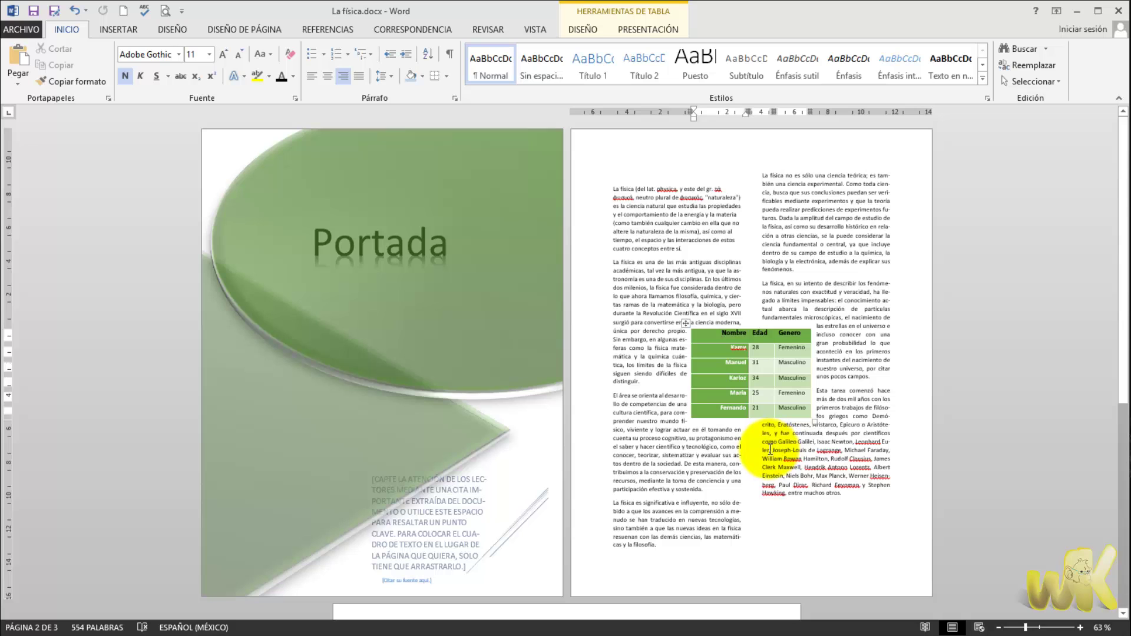
Examine how the text of both columns on page 2 wraps around the table
ctrl+scroll(770, 449, up, 3)
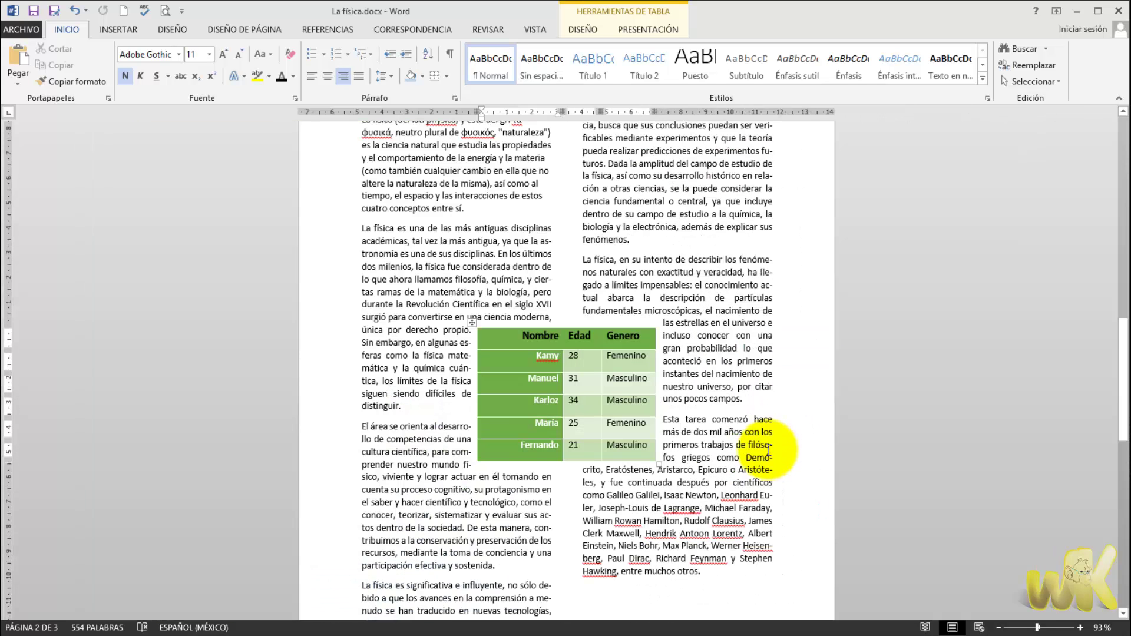
scroll(639, 450, down, 2)
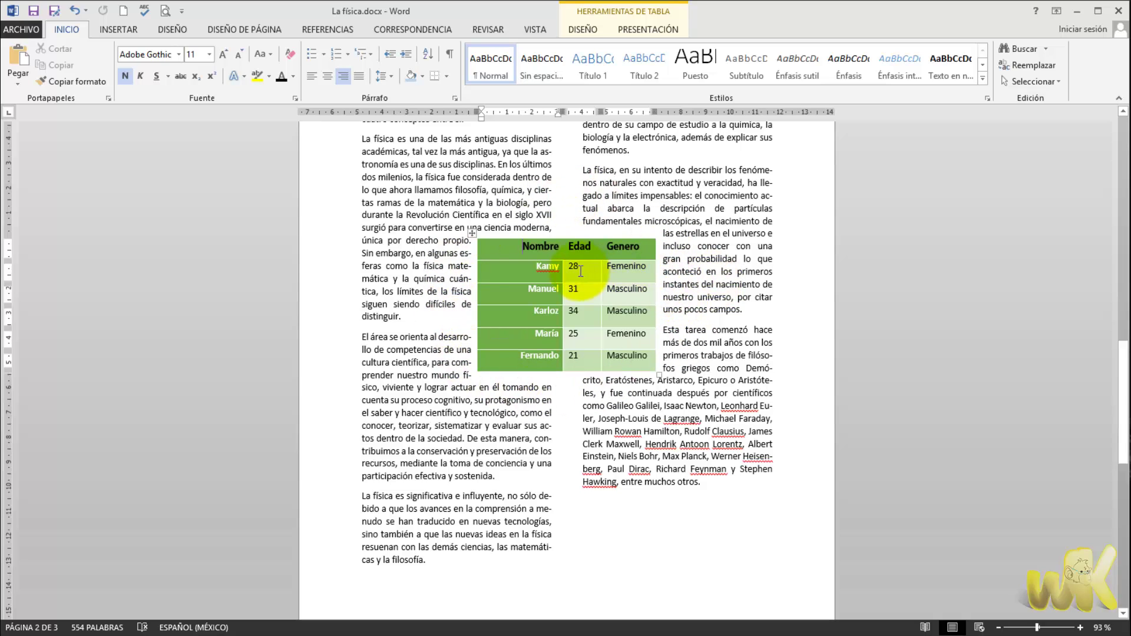
scroll(667, 373, up, 4)
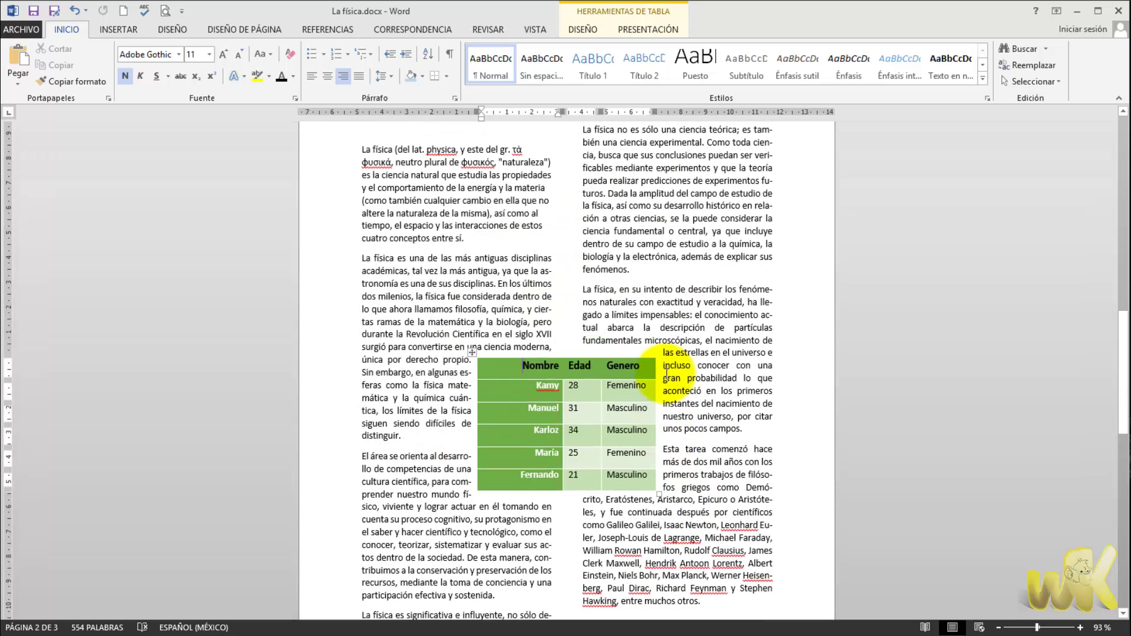
scroll(666, 373, up, 1)
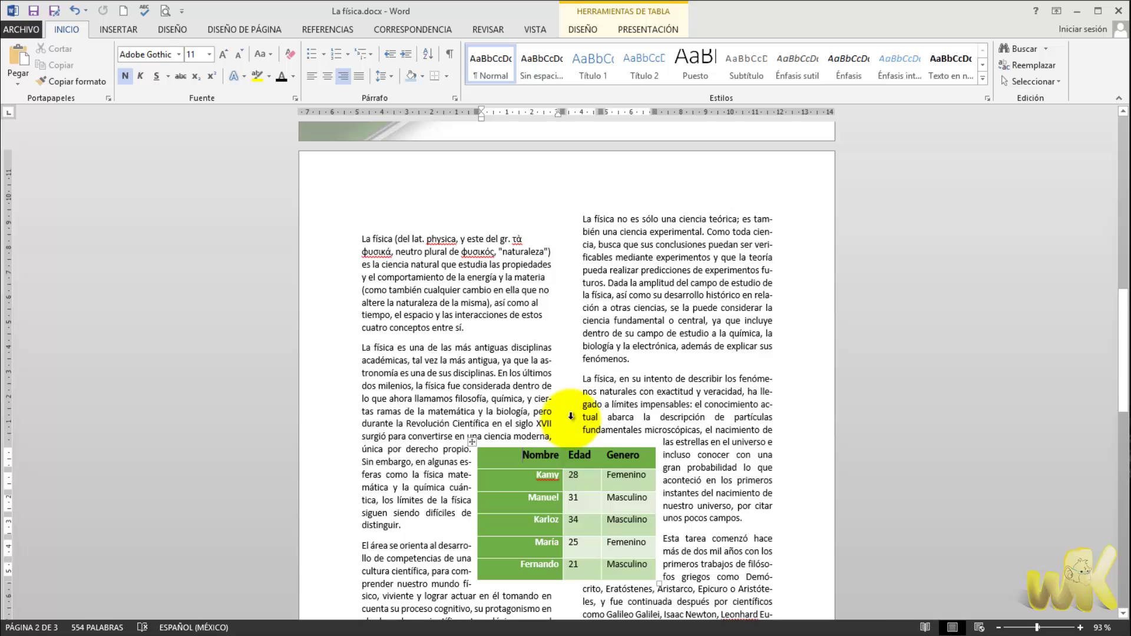
scroll(571, 416, down, 4)
scroll(668, 369, up, 3)
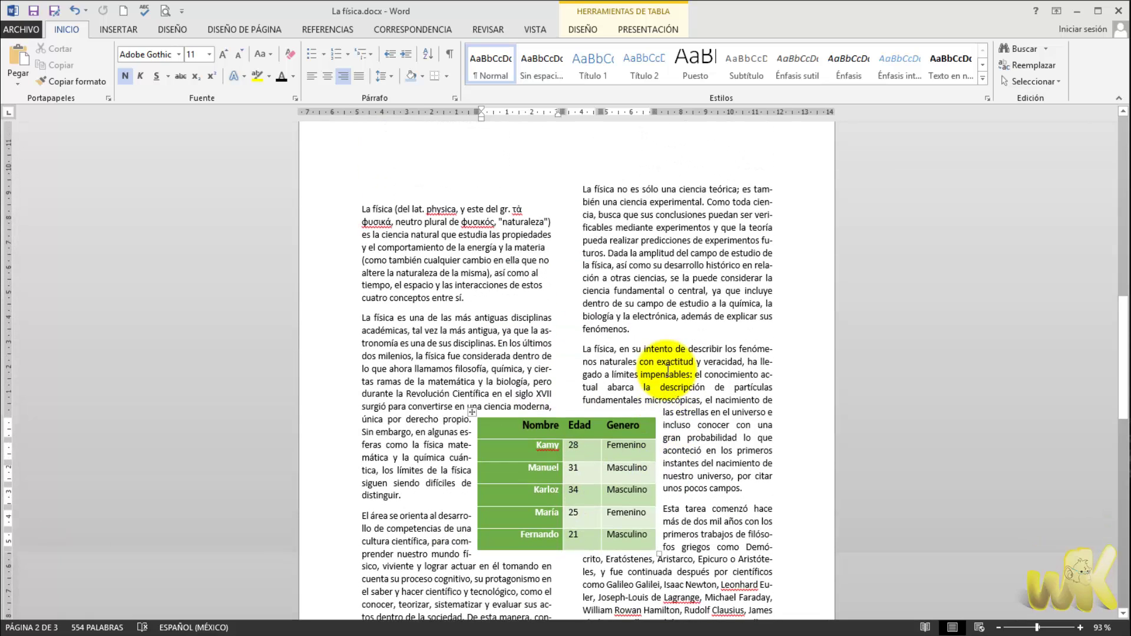
click(491, 426)
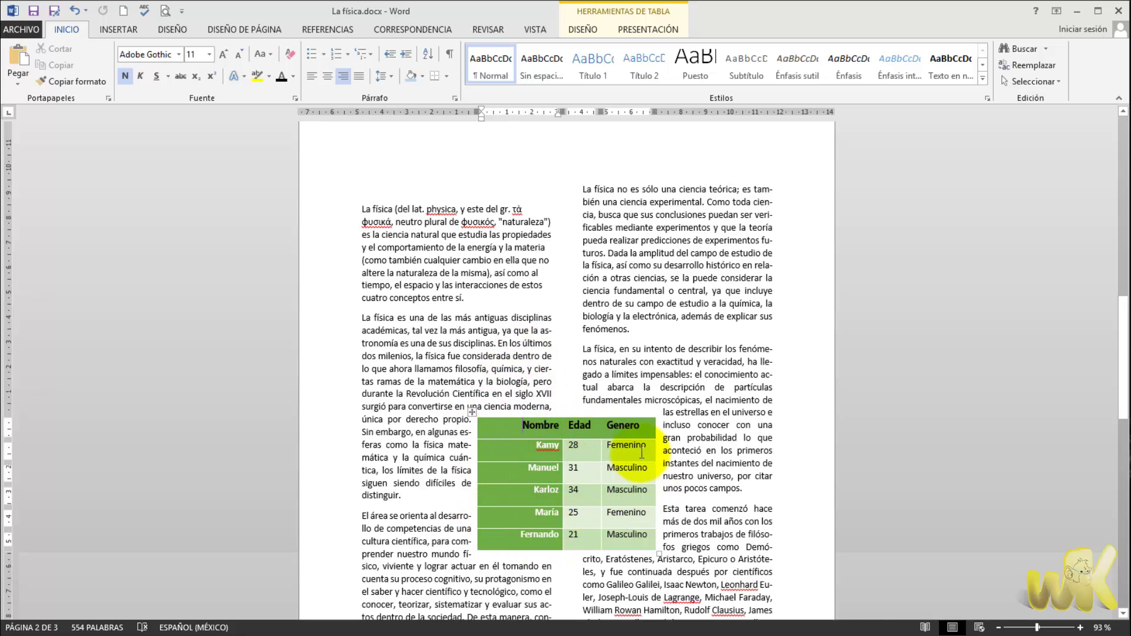
scroll(597, 359, up, 3)
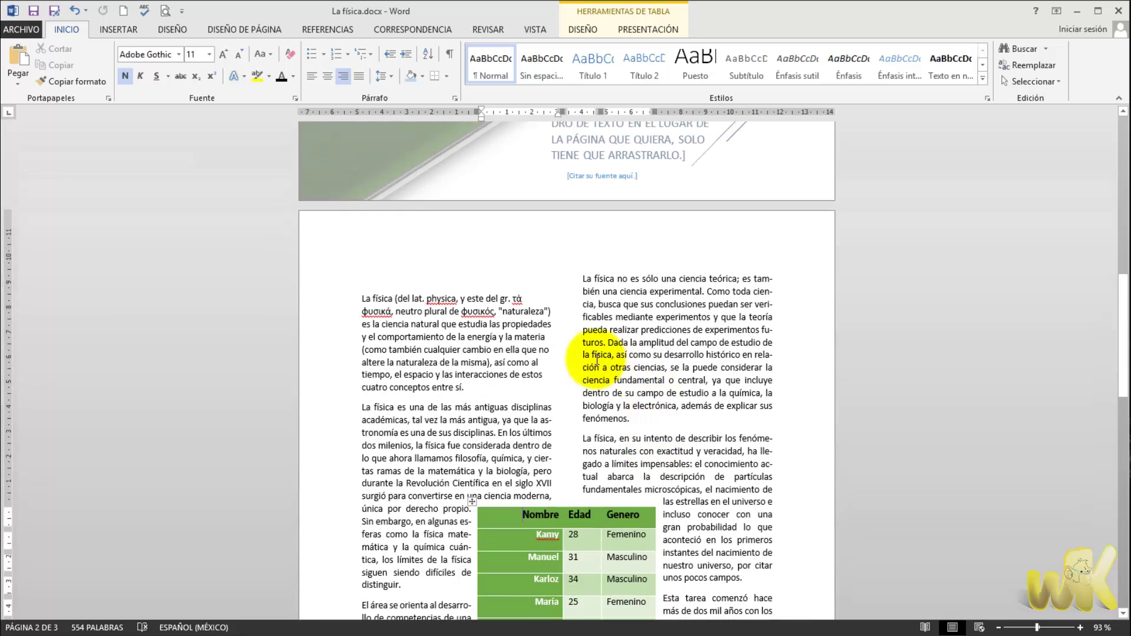
Add the title "Fisica" on the blank line above the first column on page 2, in bold 14 pt
click(444, 286)
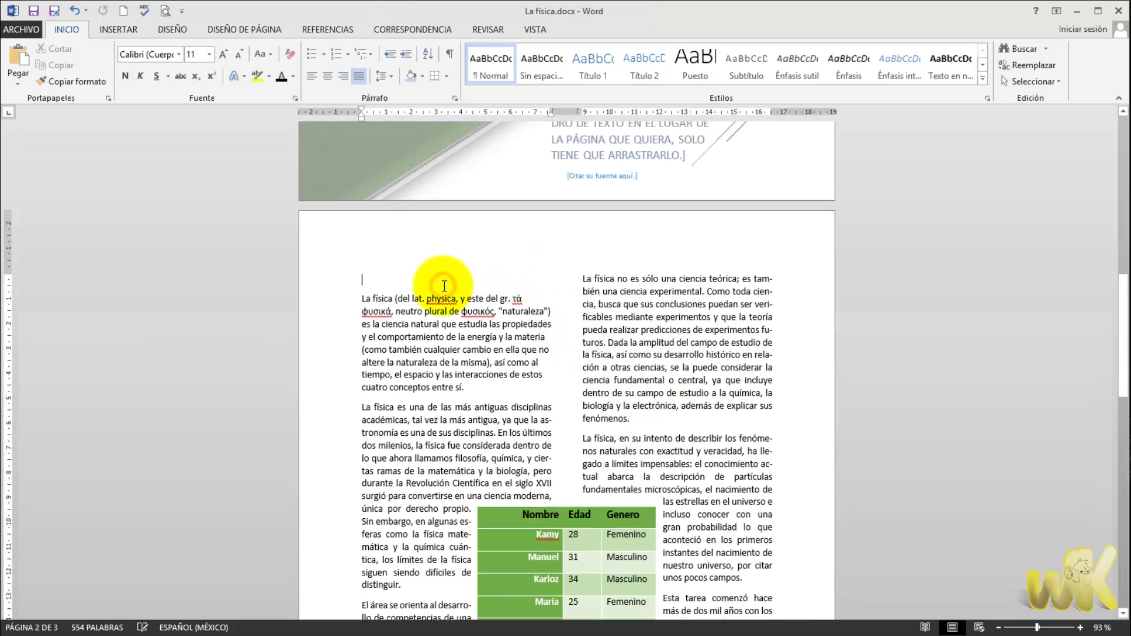
key(Delete)
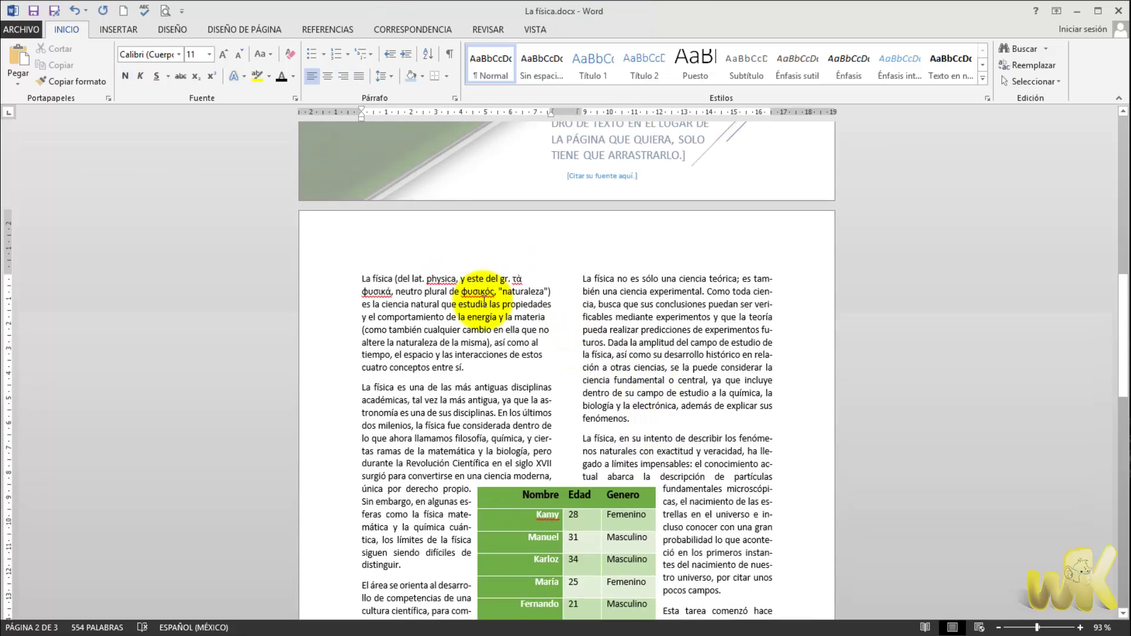
key(ctrl+z)
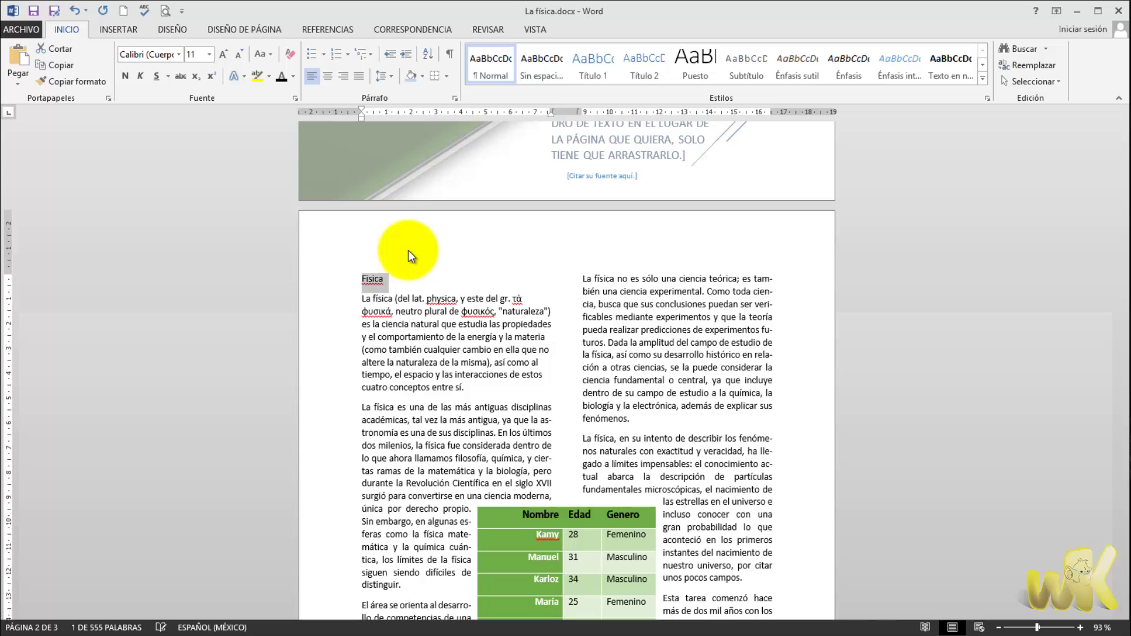
click(227, 53)
click(225, 55)
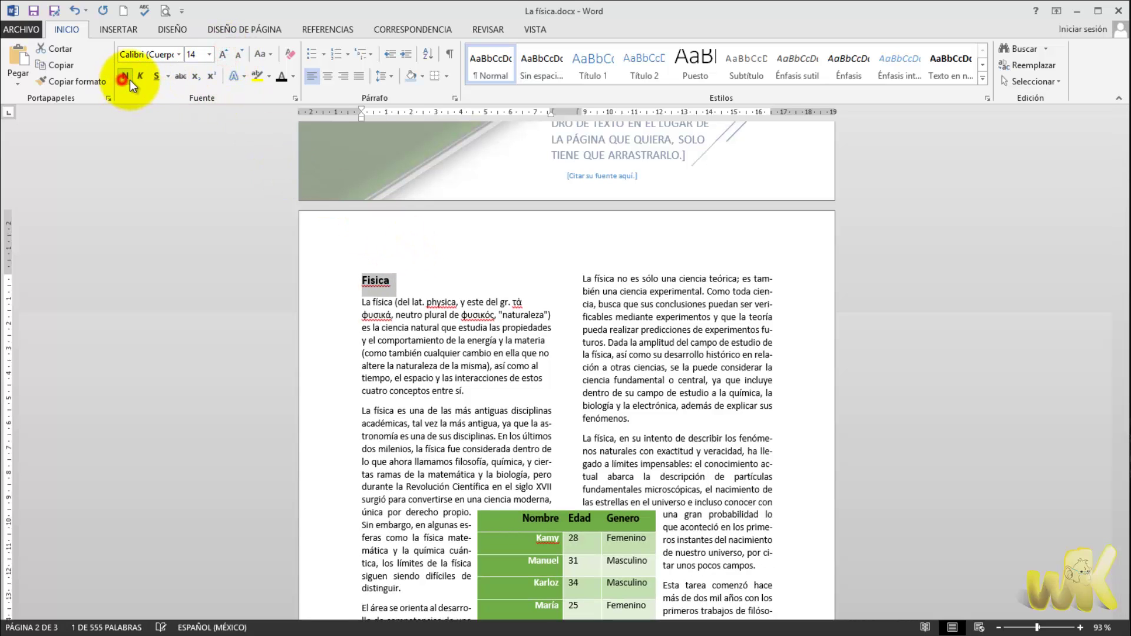
click(433, 328)
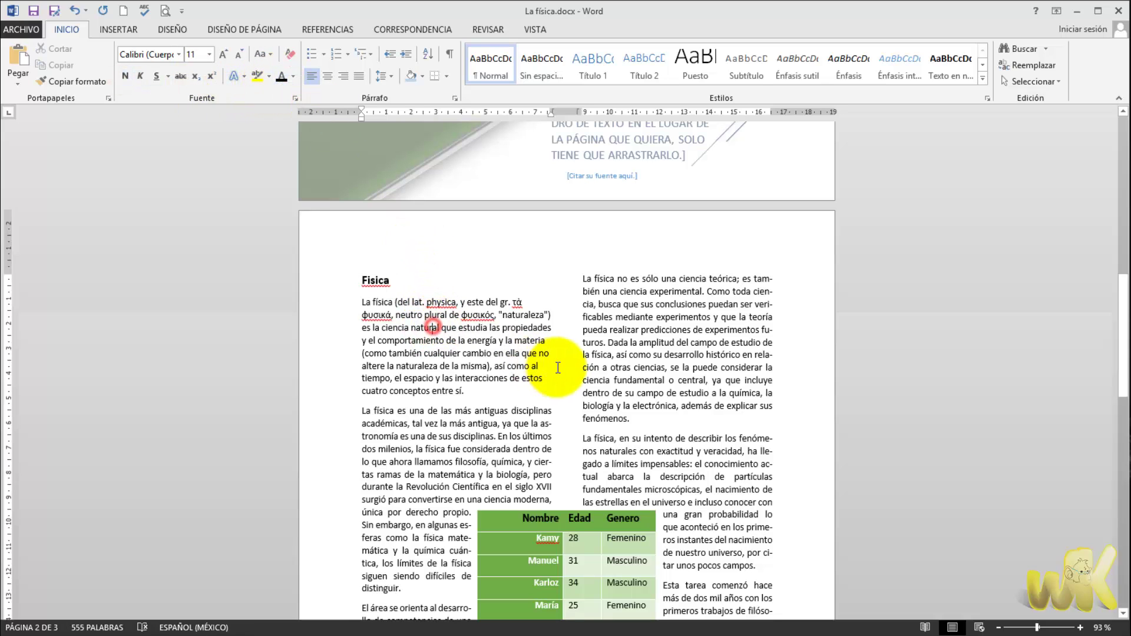
Insert the built-in "En blanco" header on page 2
scroll(542, 282, down, 4)
scroll(561, 367, up, 2)
scroll(562, 367, up, 3)
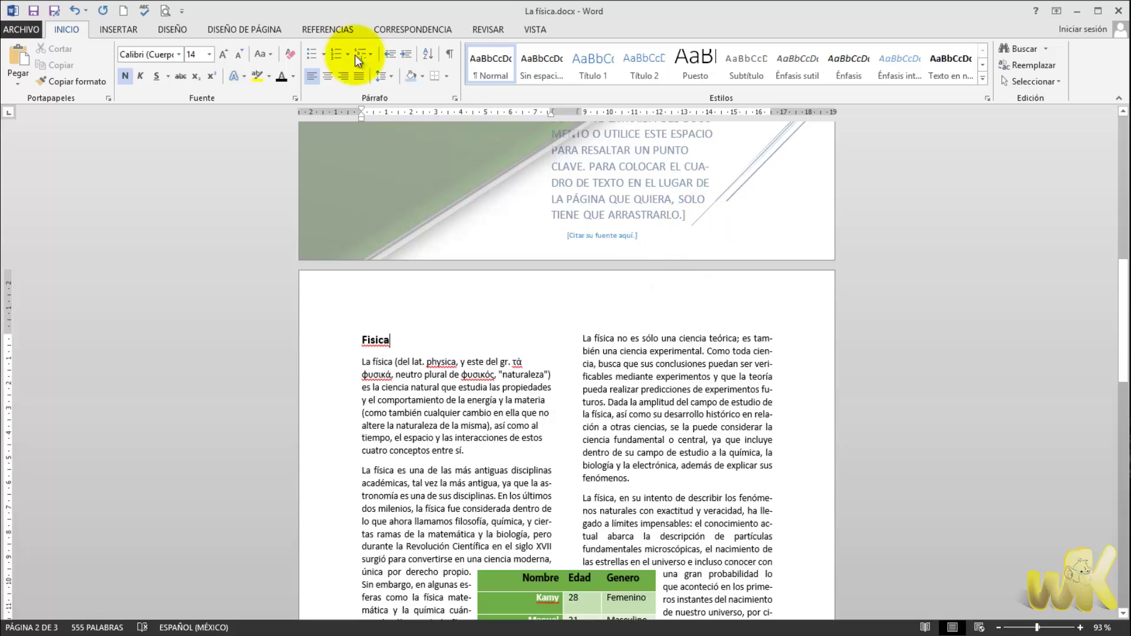
click(216, 30)
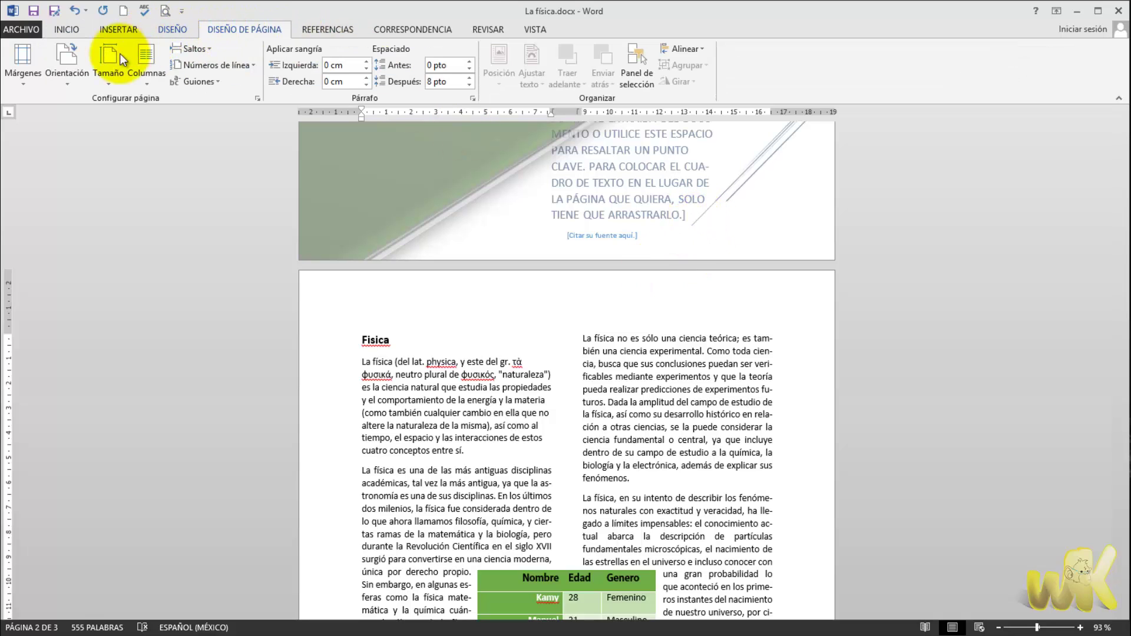
click(160, 31)
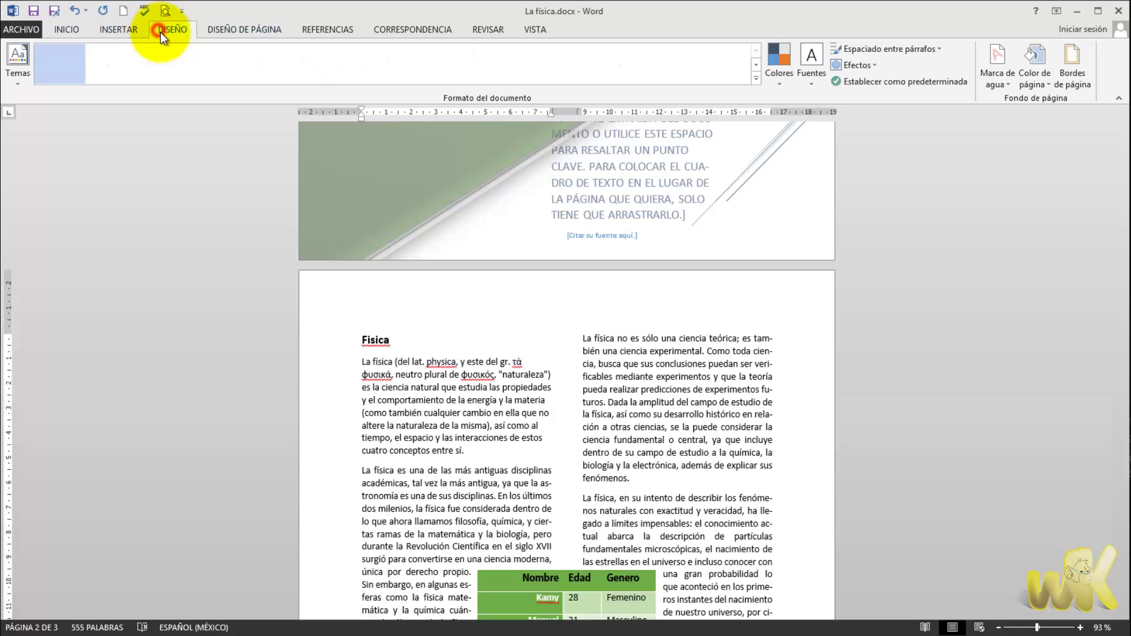
click(109, 27)
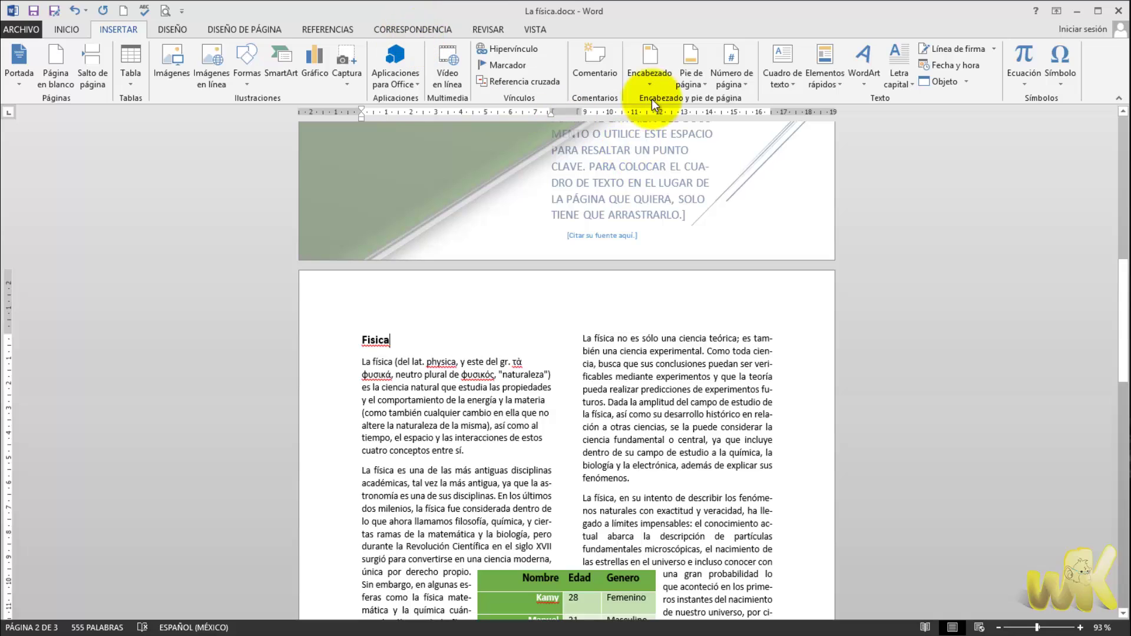
click(652, 65)
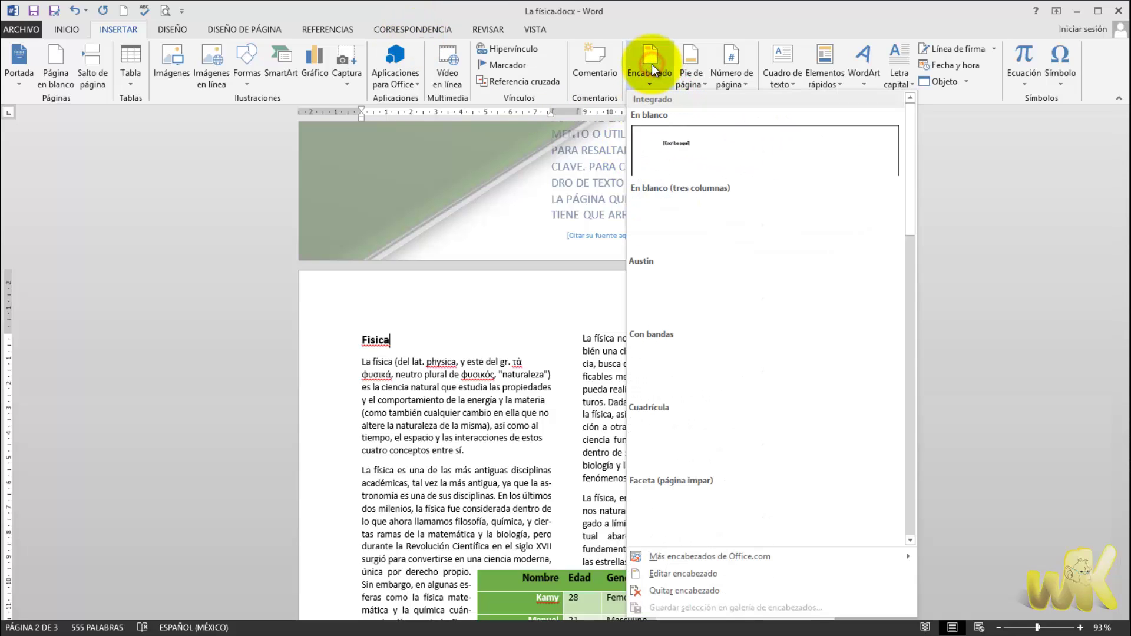
click(716, 161)
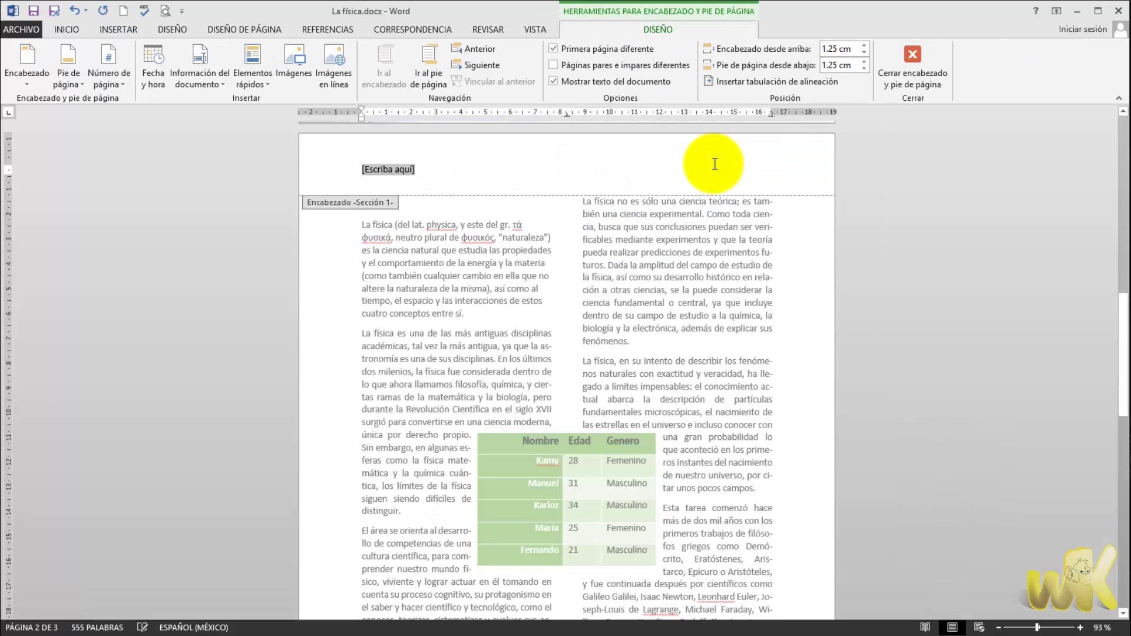
Replace the header's placeholder text with a table of three columns and one row
scroll(585, 242, up, 3)
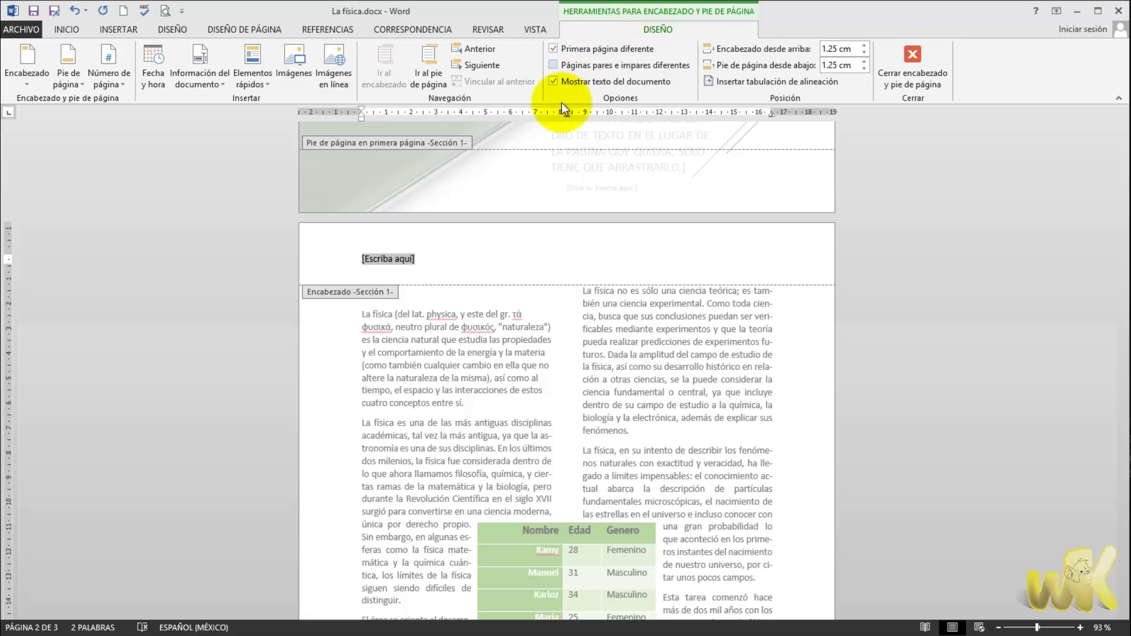
click(127, 35)
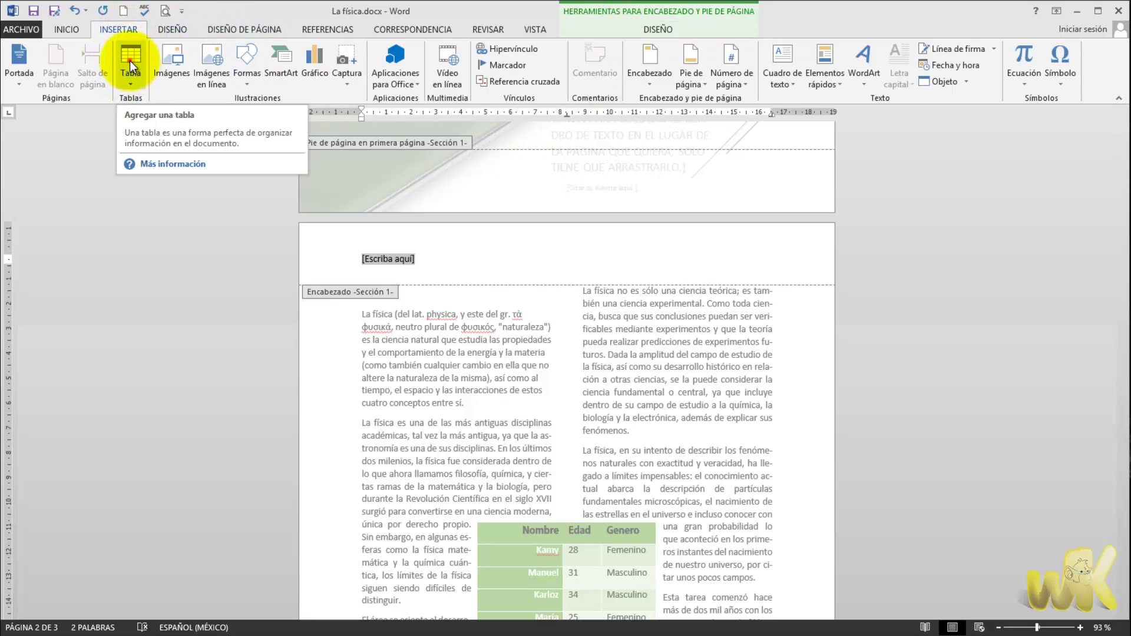
click(130, 61)
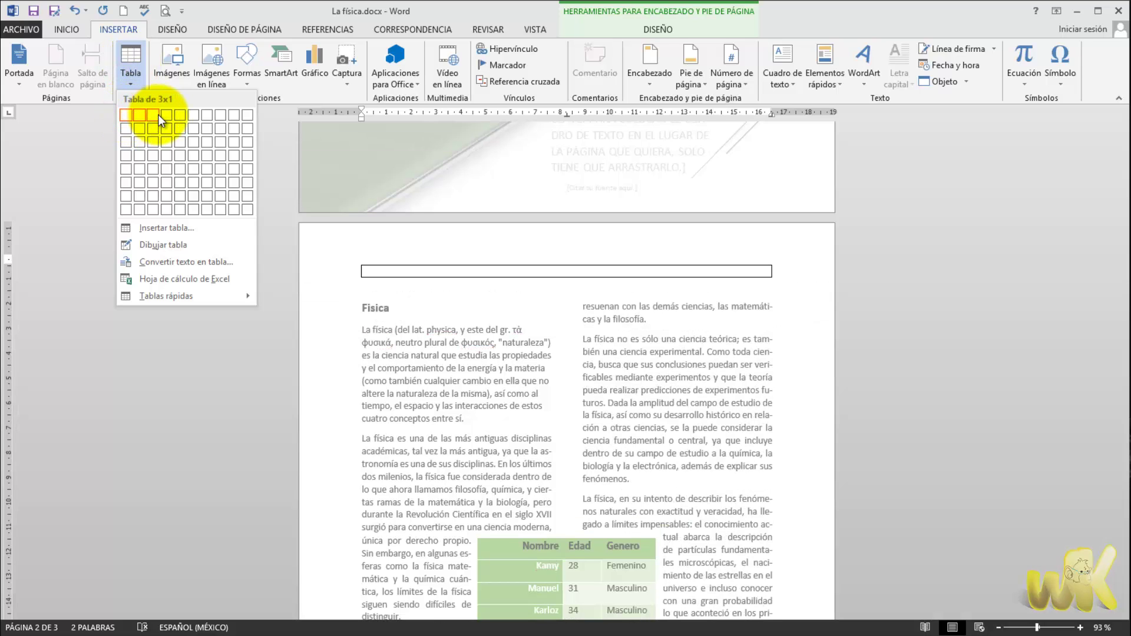
click(158, 114)
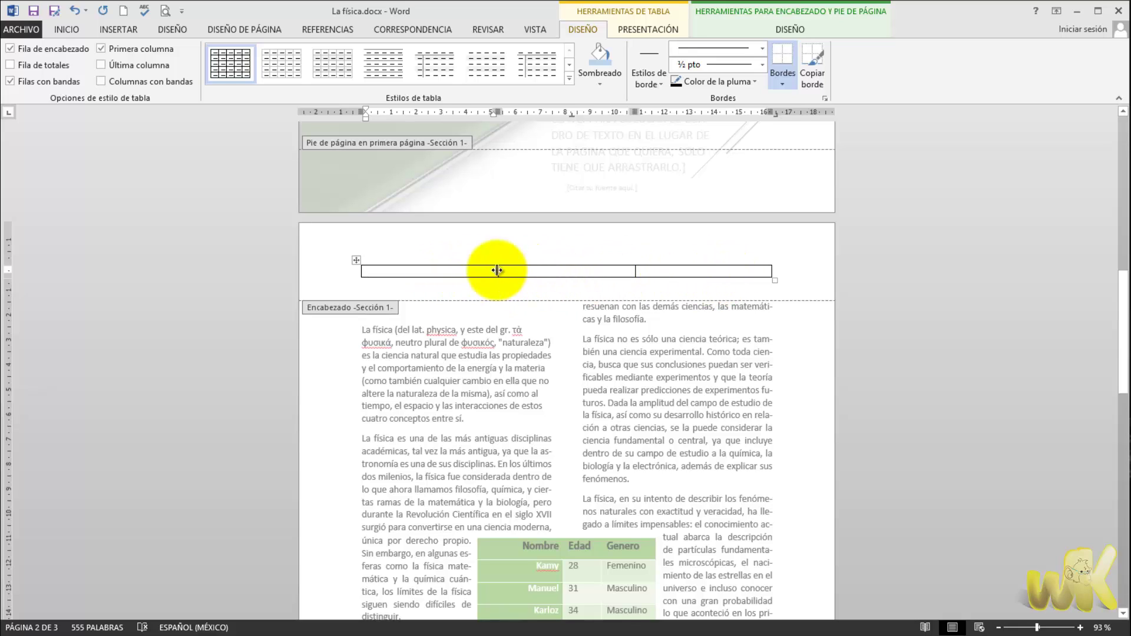
Enter "Fisica" in the middle cell of the header table and the author's name in the first cell
click(523, 271)
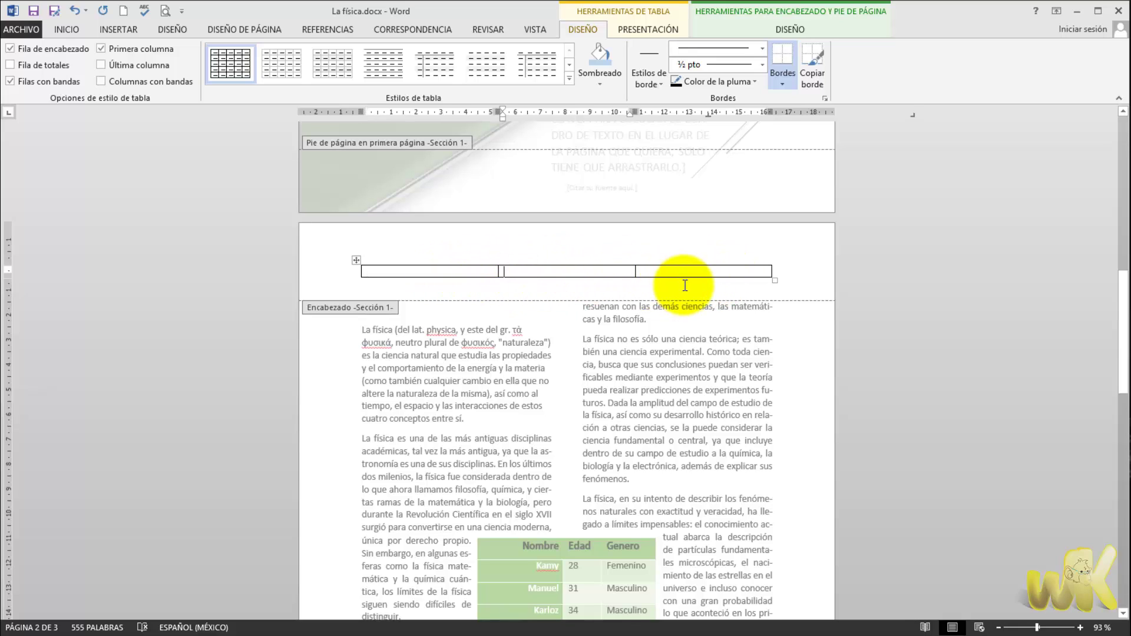
text(Fisica)
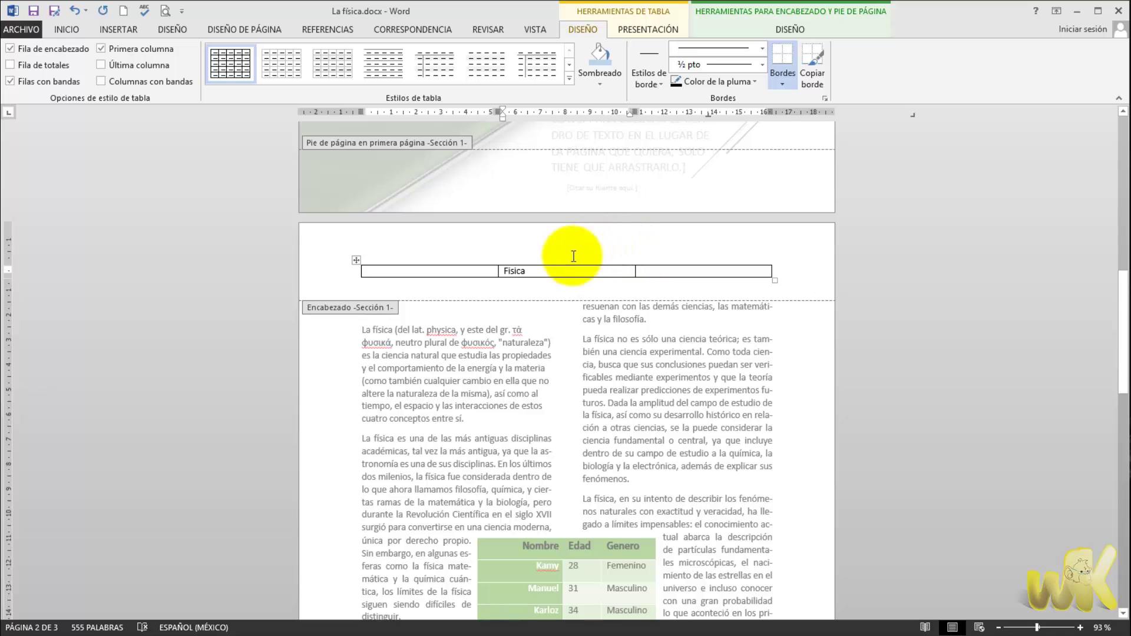
click(470, 271)
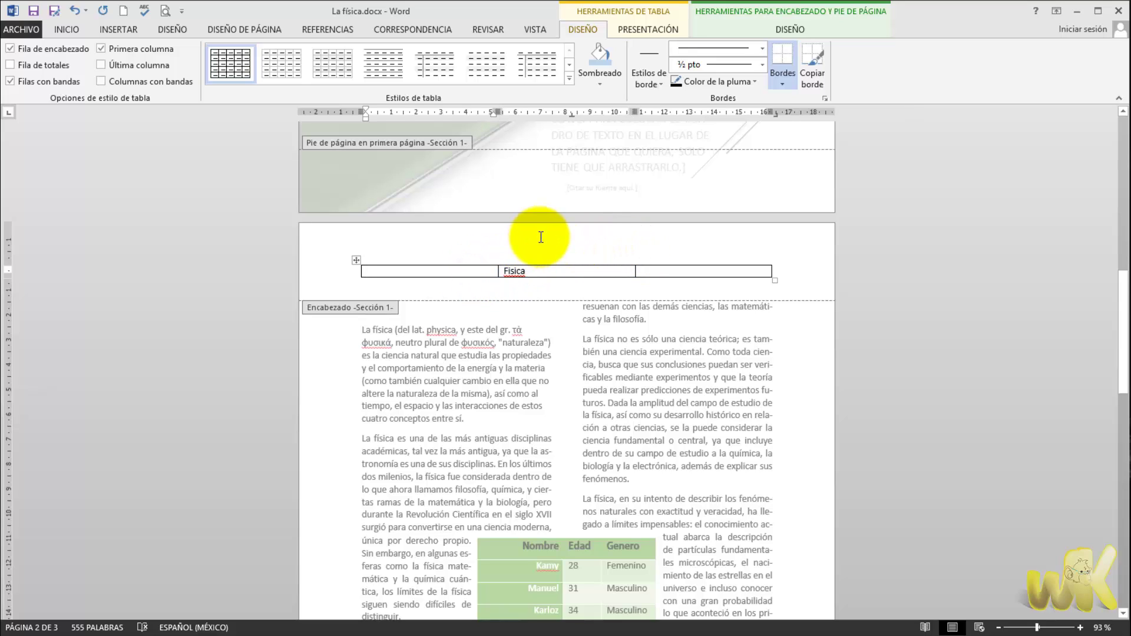
text(Karloz)
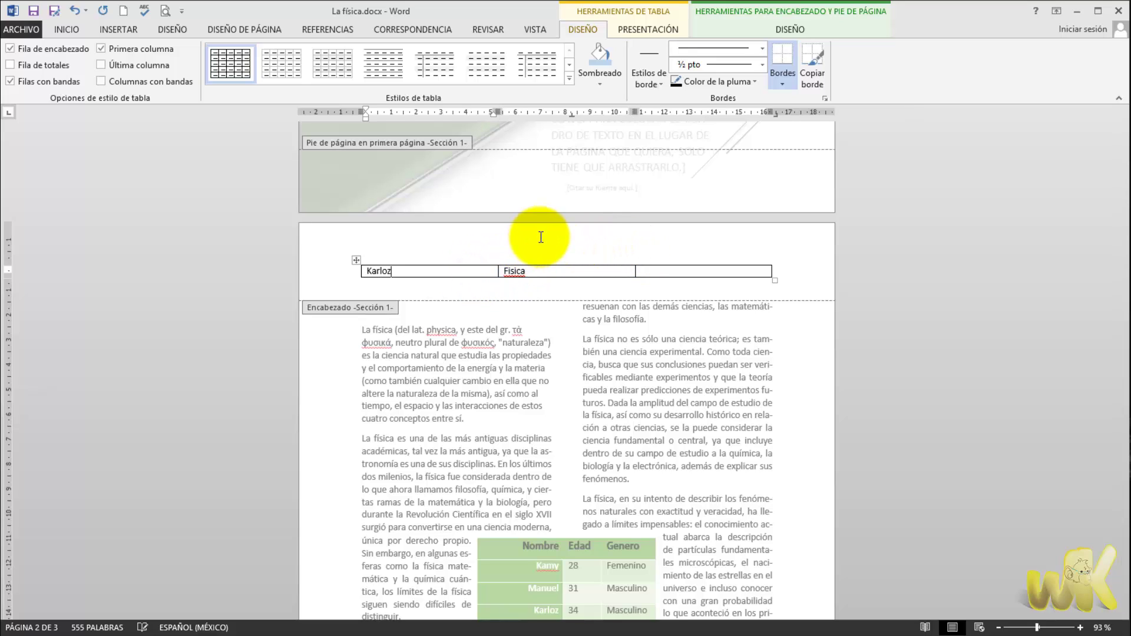
Enter the date 2/febrero/2014 in the third cell of the header table and align it right
click(734, 272)
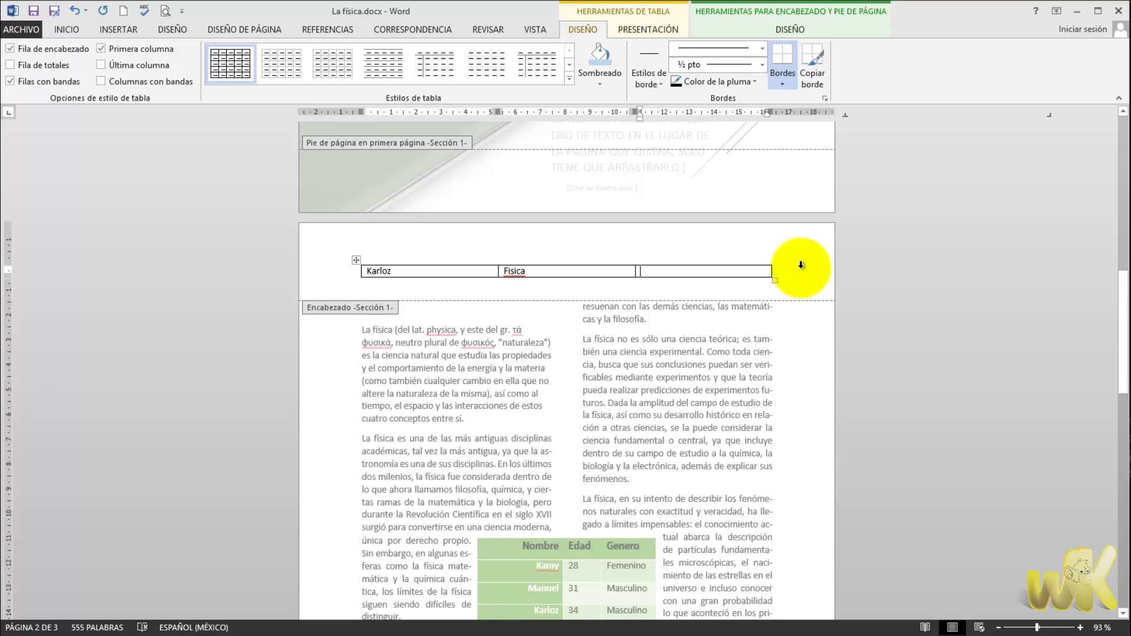
text(2/febrero/)
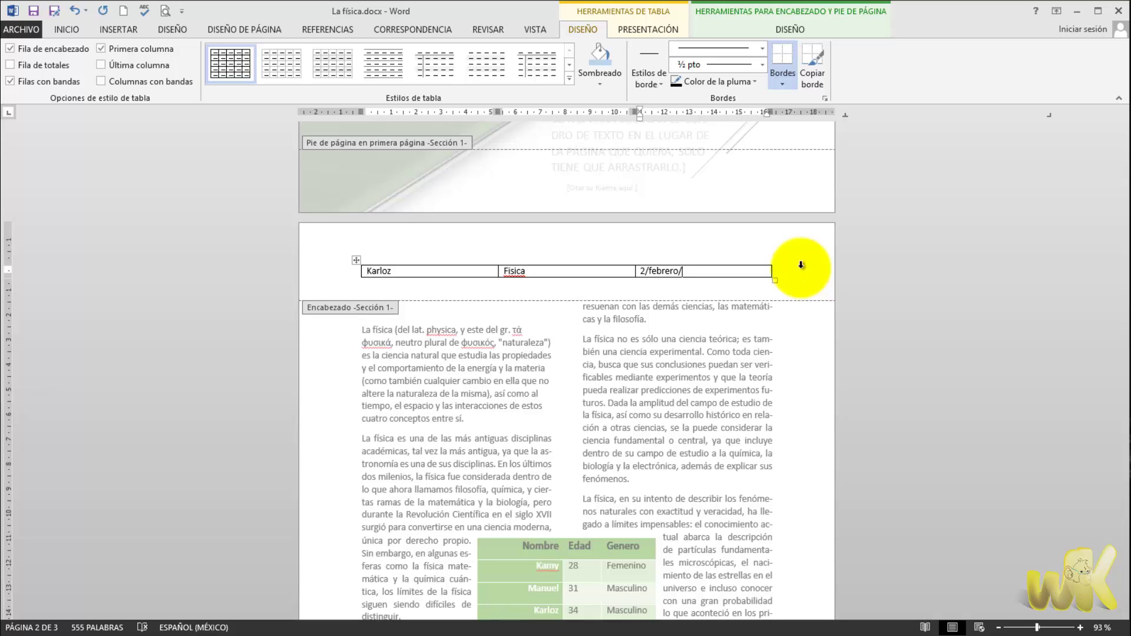
key(Down)
key(Left)
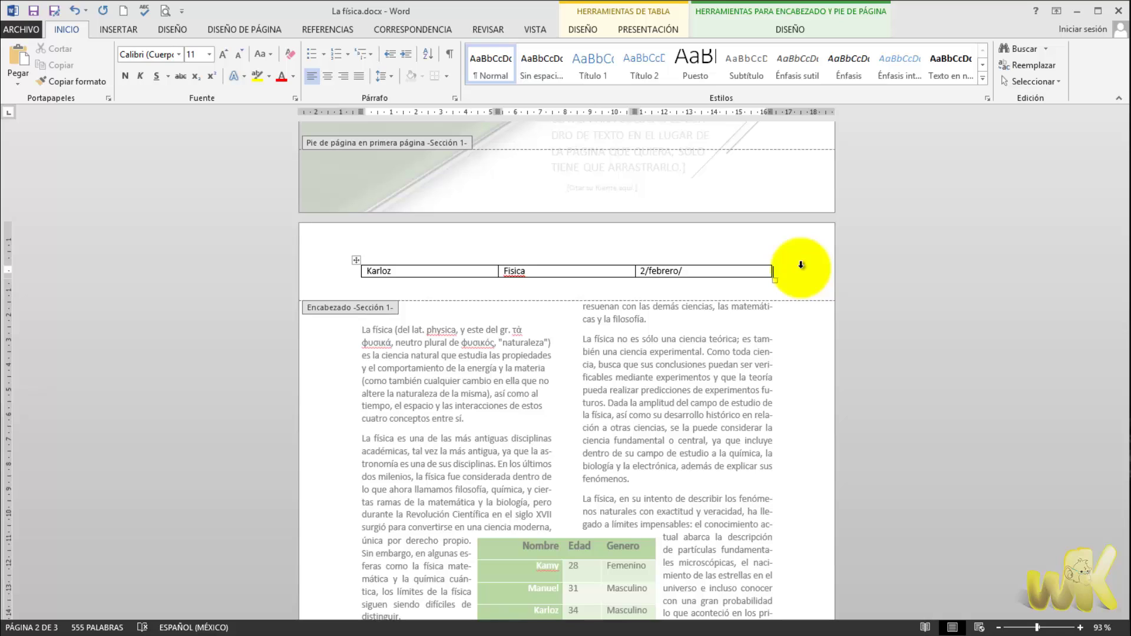
key(Down)
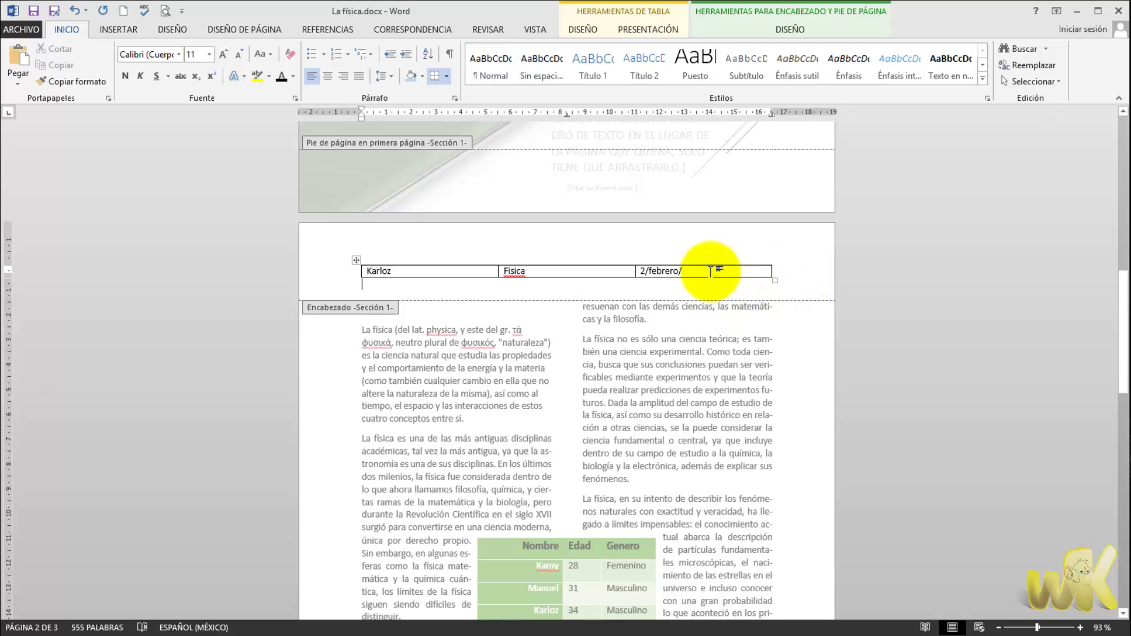
key(Left)
click(709, 271)
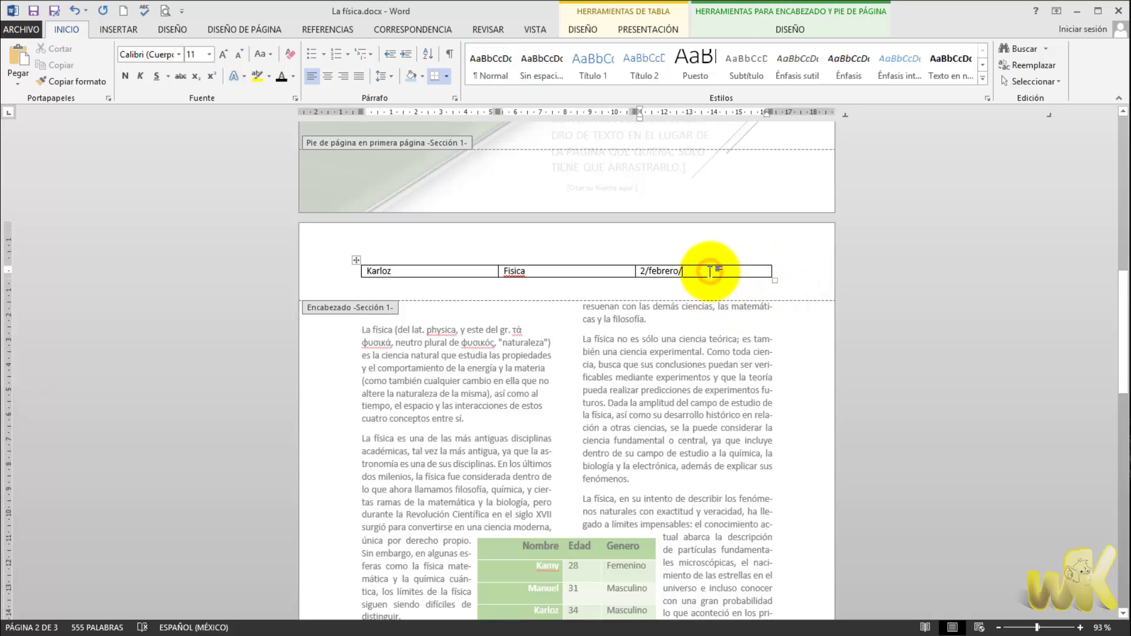
text(2014)
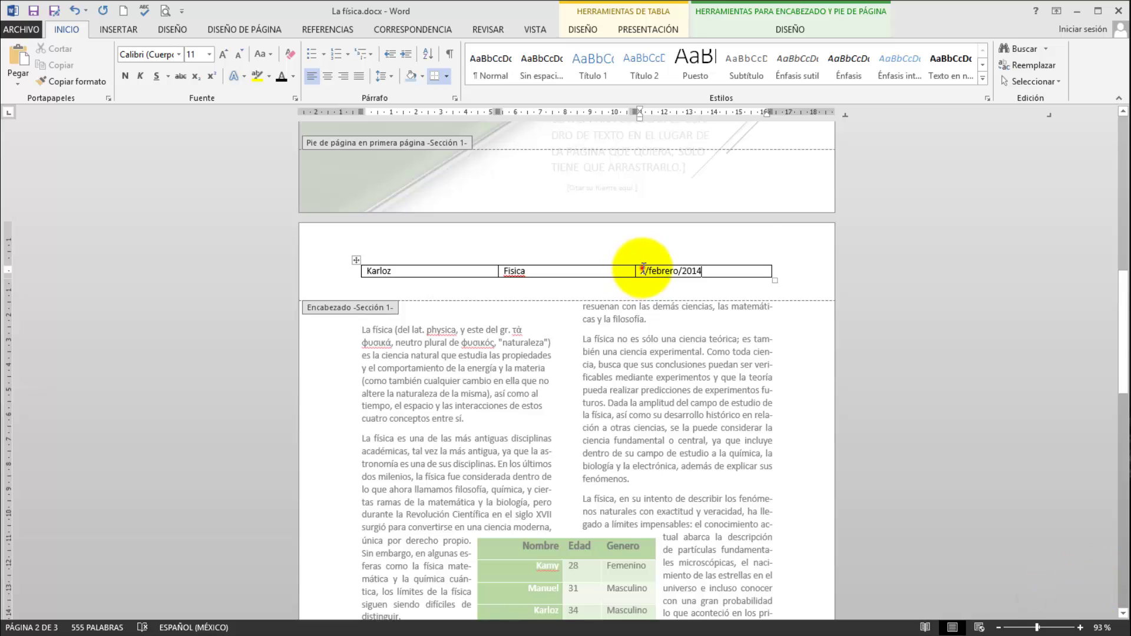
click(337, 77)
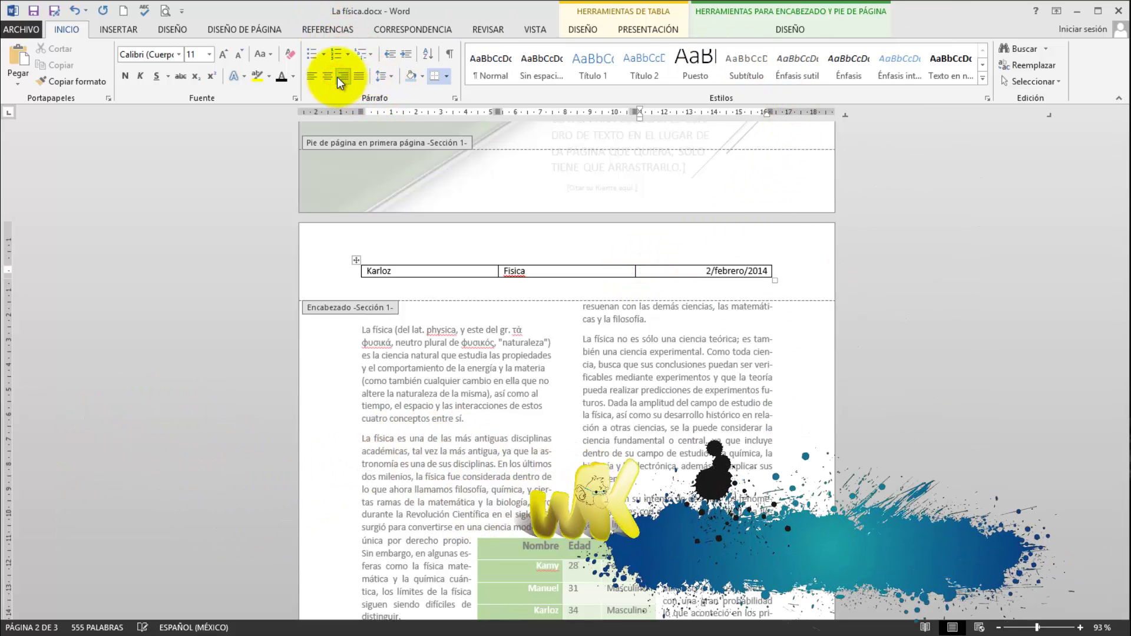
Set "Fisica" in the header table to 22 pt and centre it in its cell
click(375, 272)
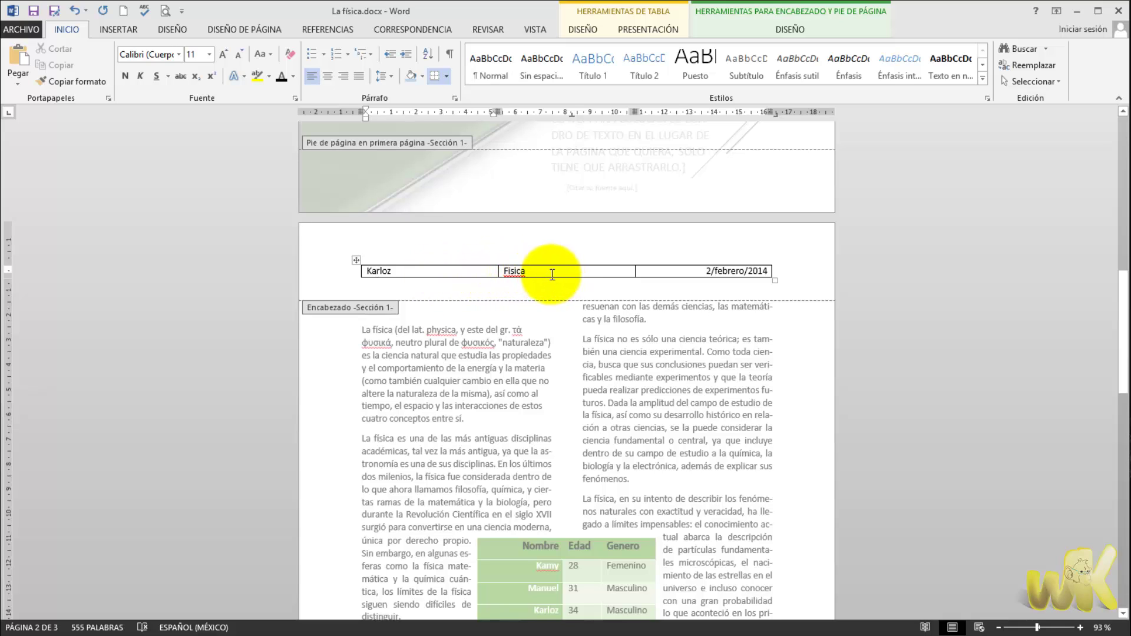
drag(547, 271, 505, 271)
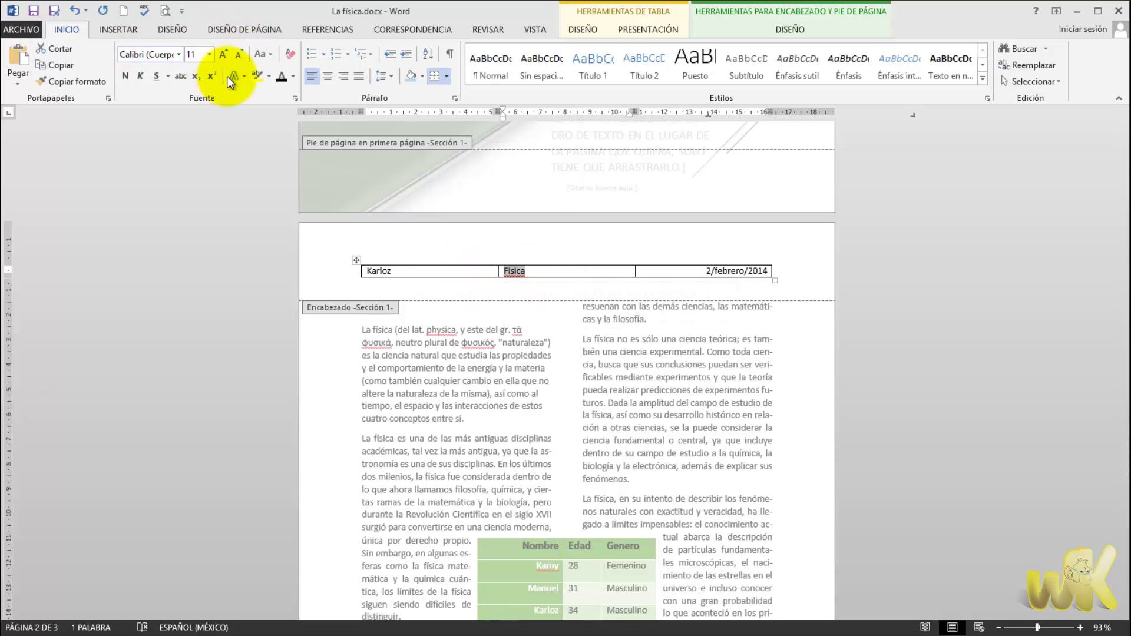
click(211, 55)
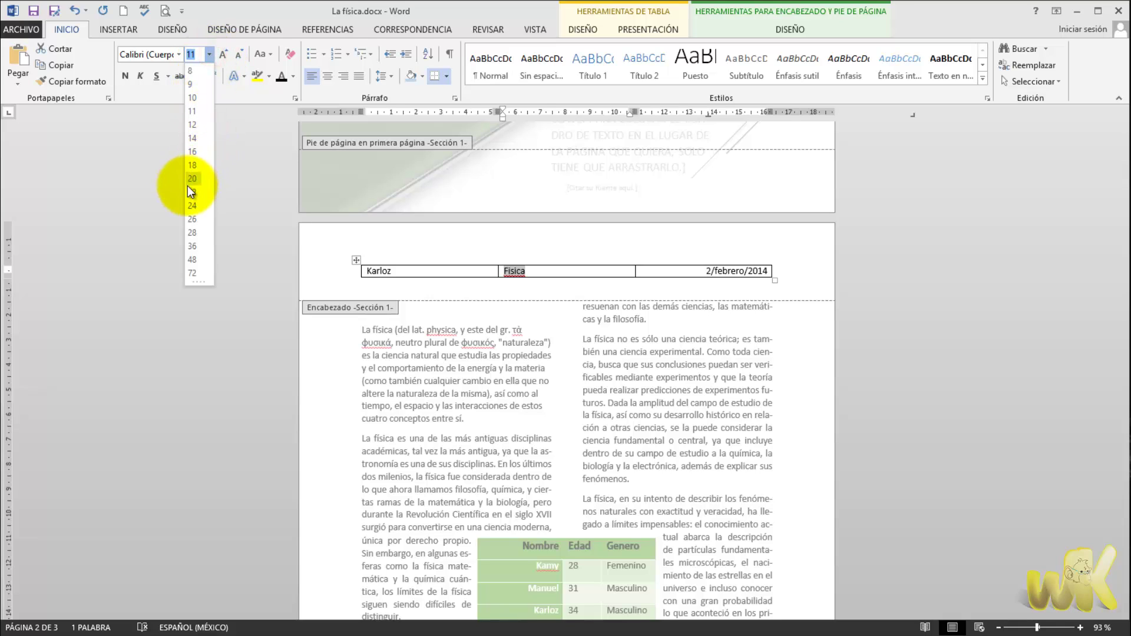
click(191, 165)
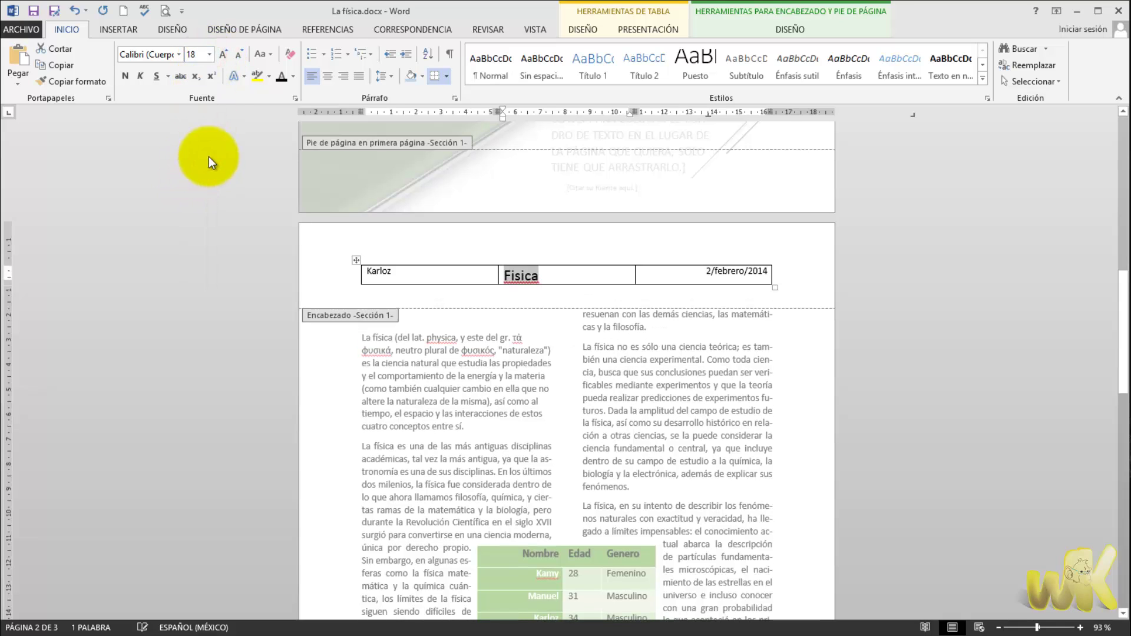
click(209, 55)
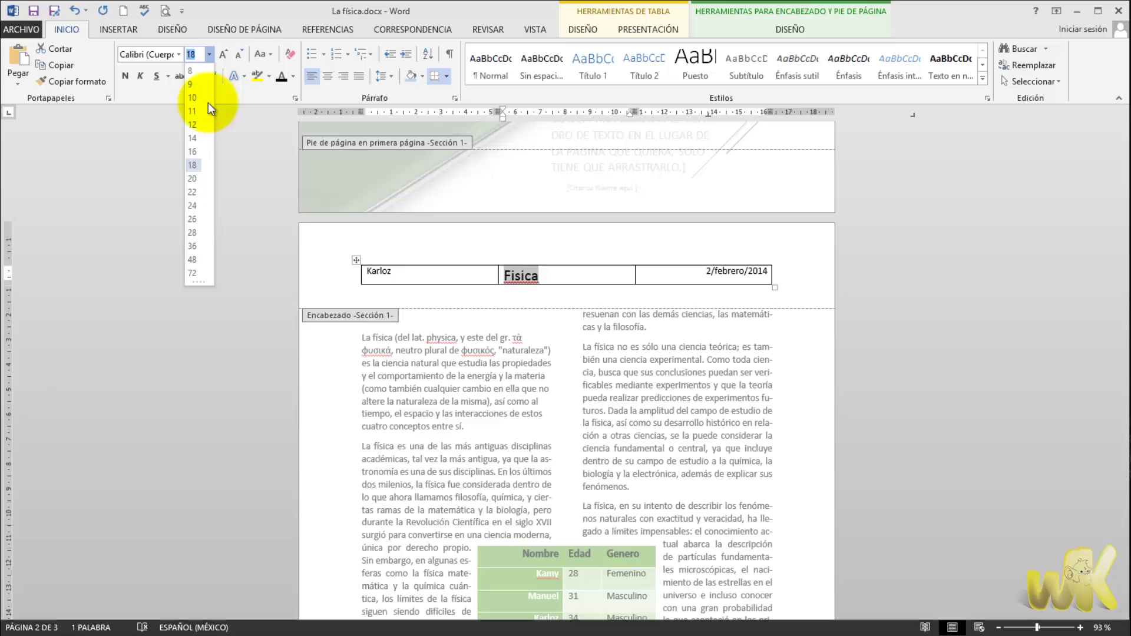
click(191, 193)
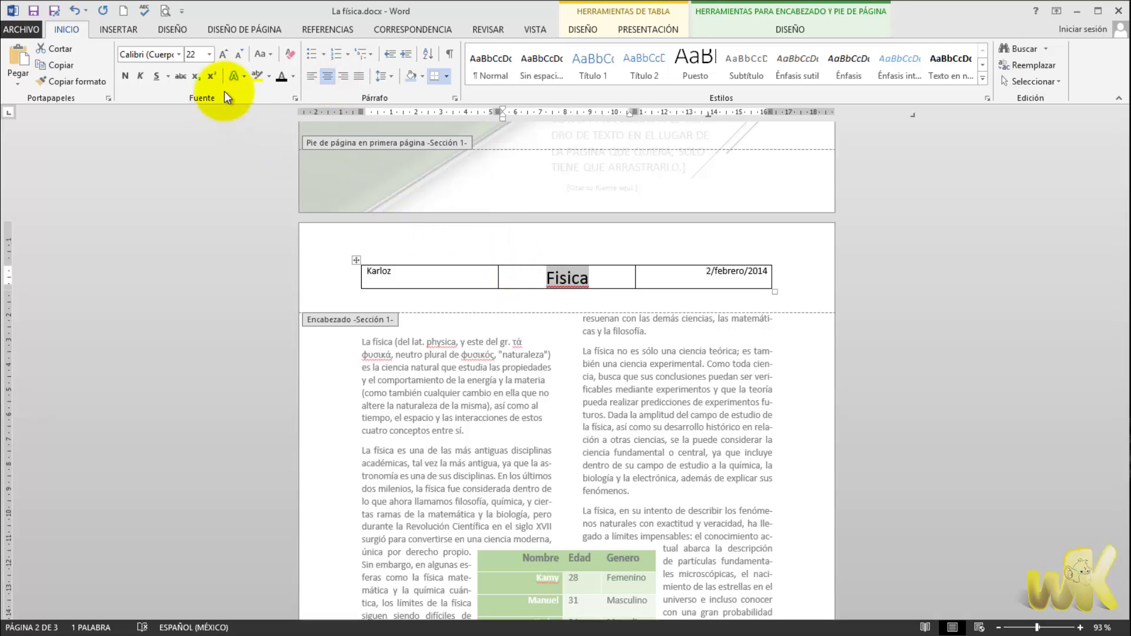
Format "Fisica" in the header table with the Times New Roman font and a dark green theme colour
click(178, 54)
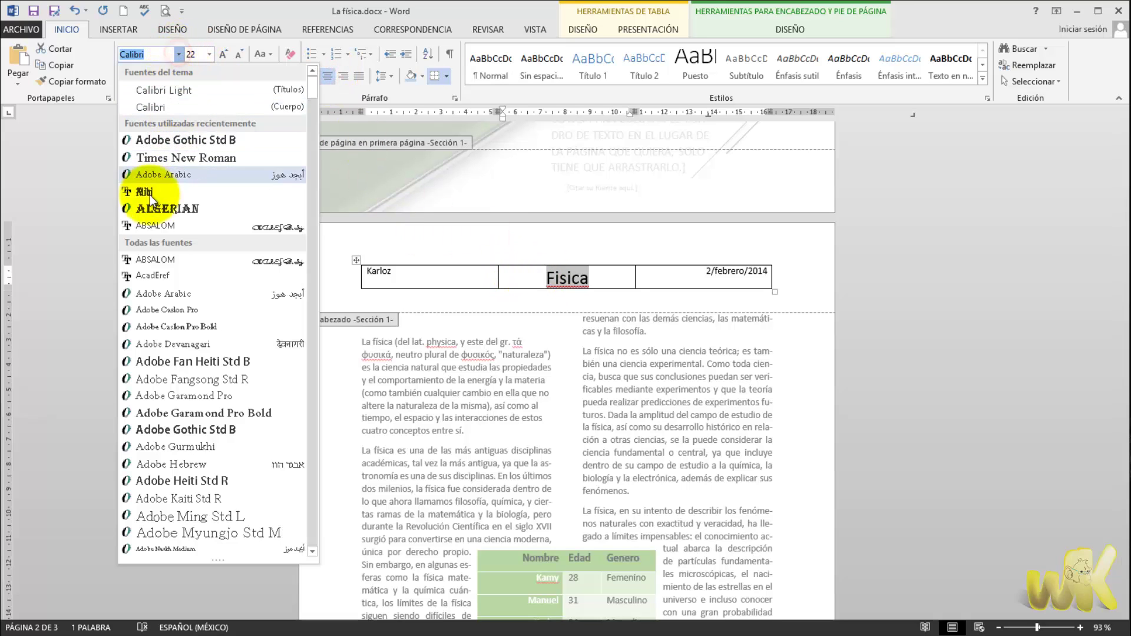
click(169, 154)
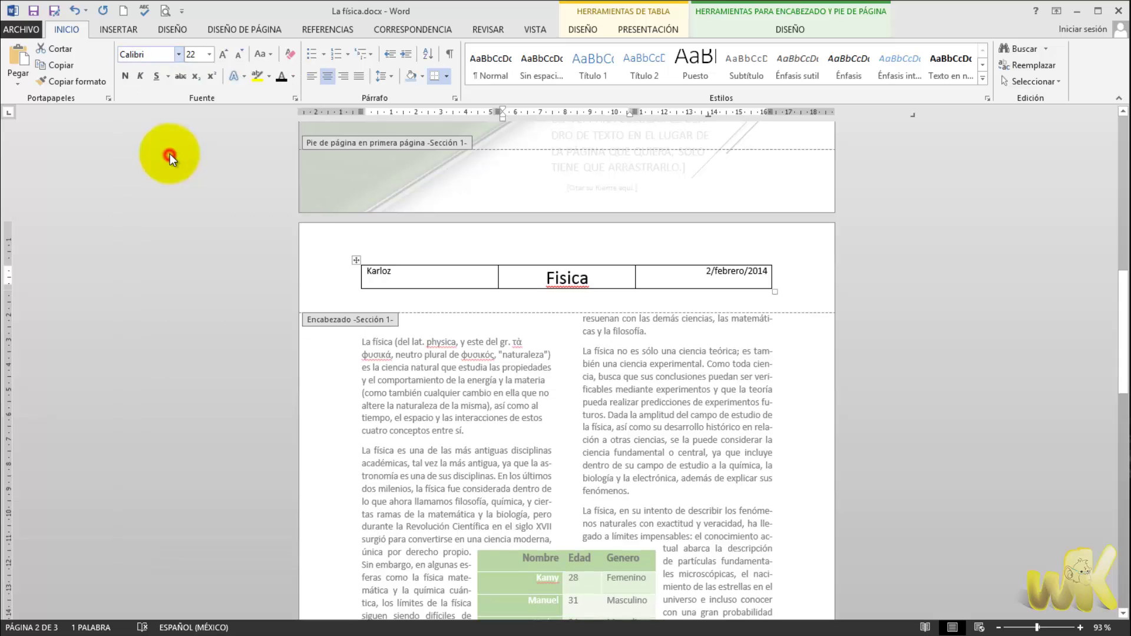
click(293, 76)
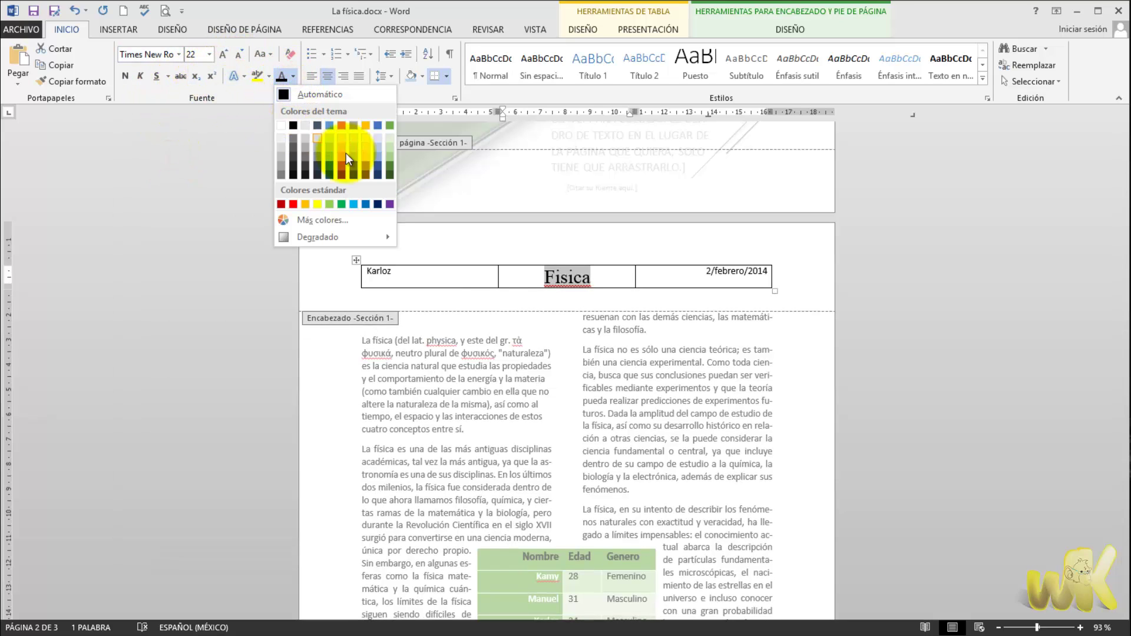
click(390, 169)
Format the author's name in the header table as Times New Roman, 12 pt, dark green and italic
drag(415, 272, 360, 271)
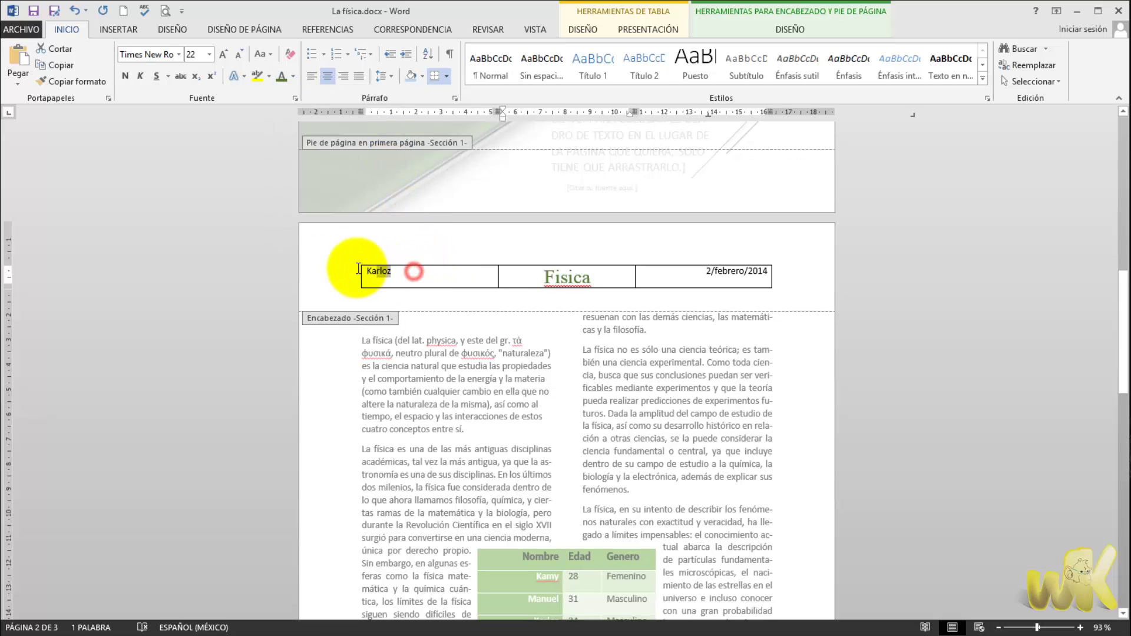
click(179, 54)
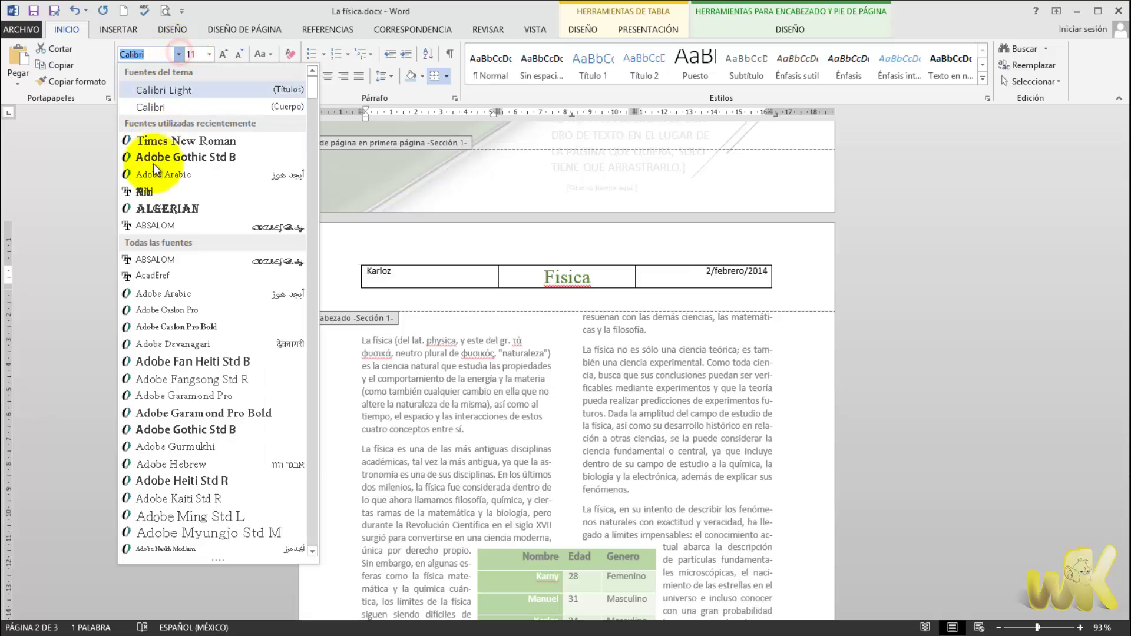
click(164, 144)
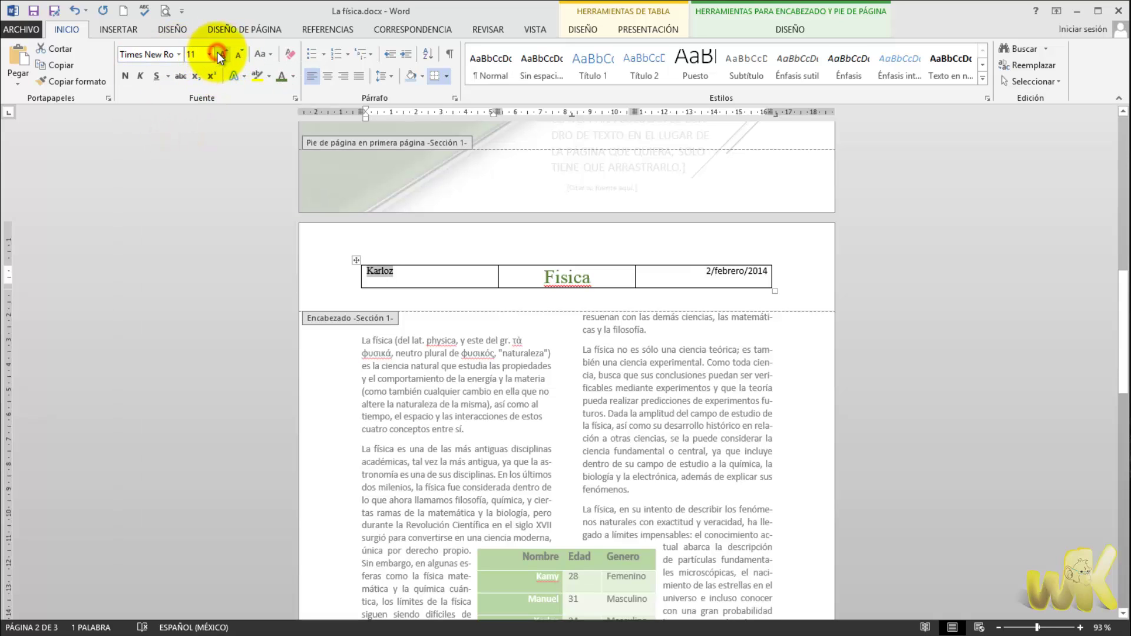
click(281, 76)
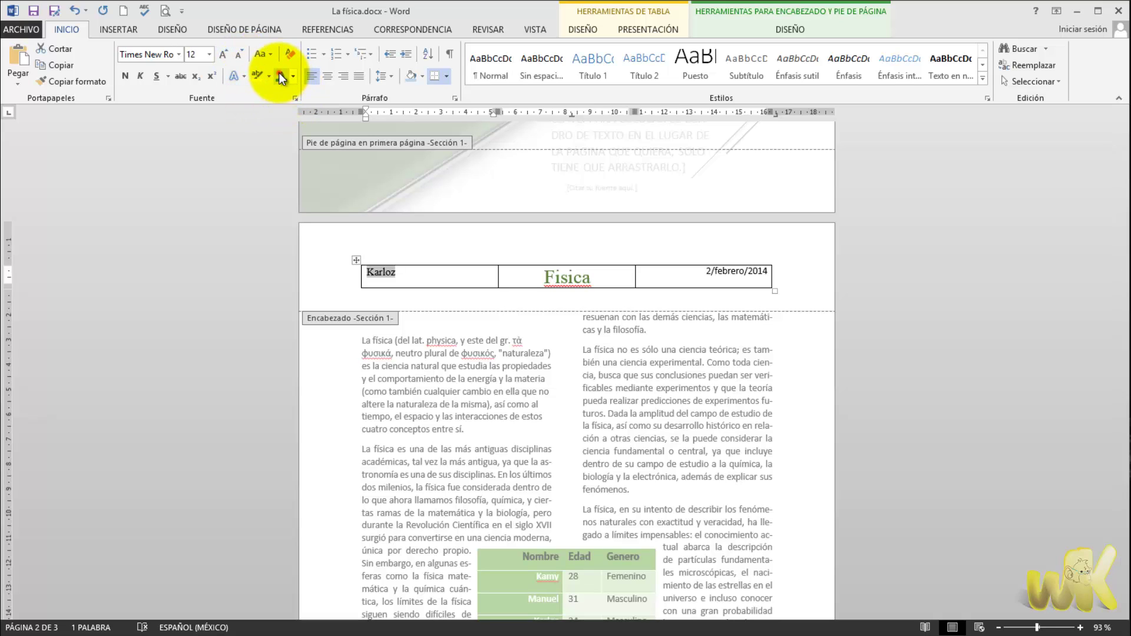
click(142, 75)
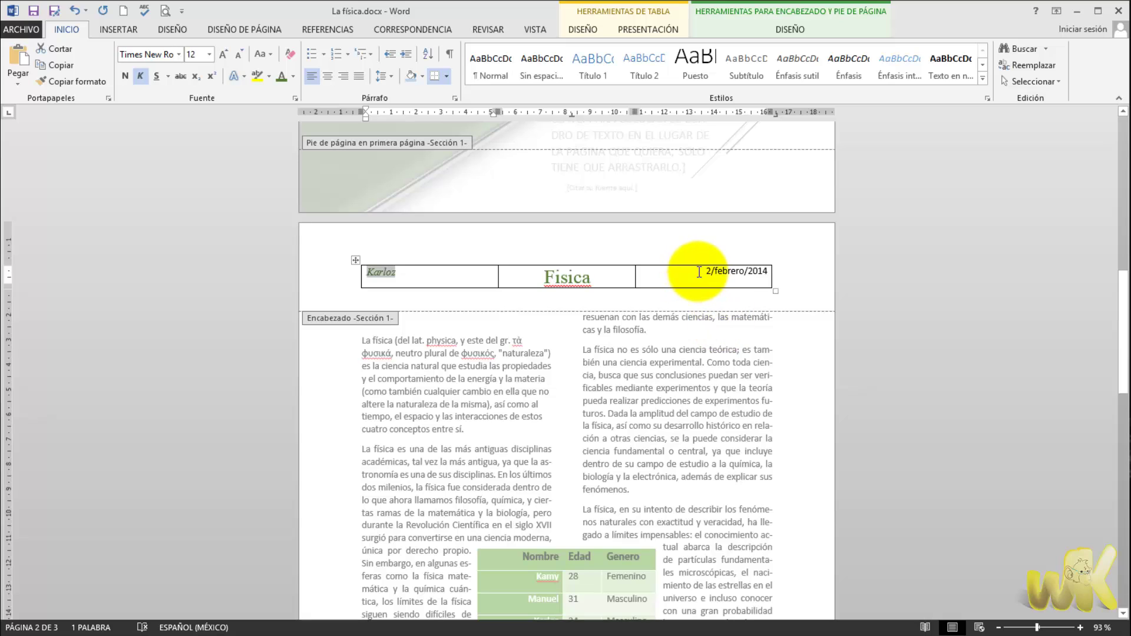
Make the date in the header table dark green, italic and 12 pt
drag(683, 273, 776, 272)
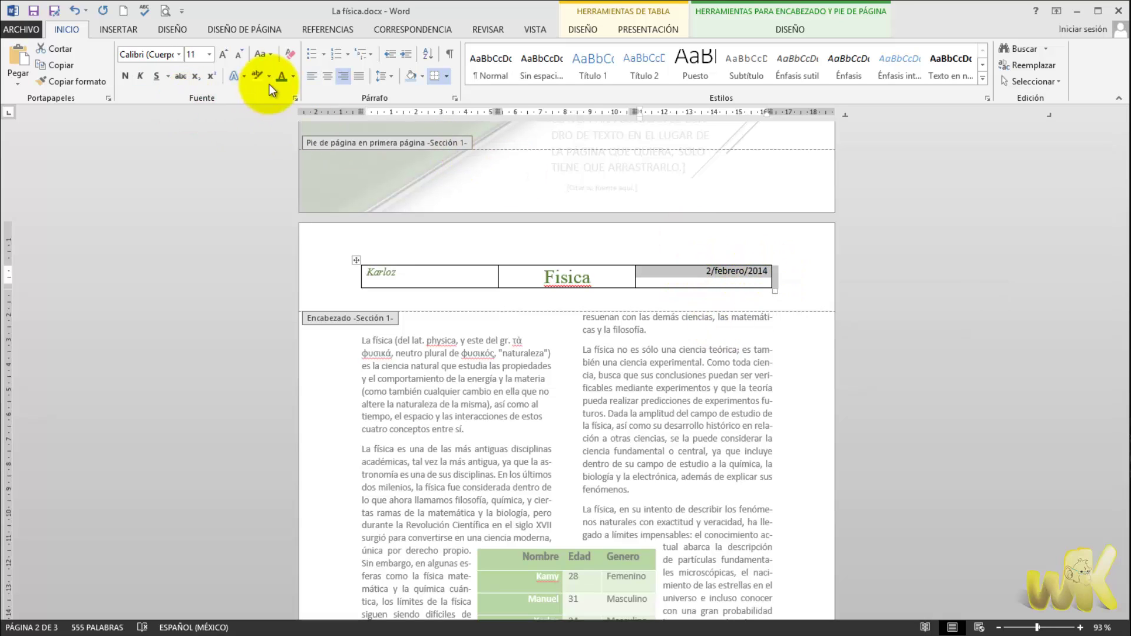
click(140, 76)
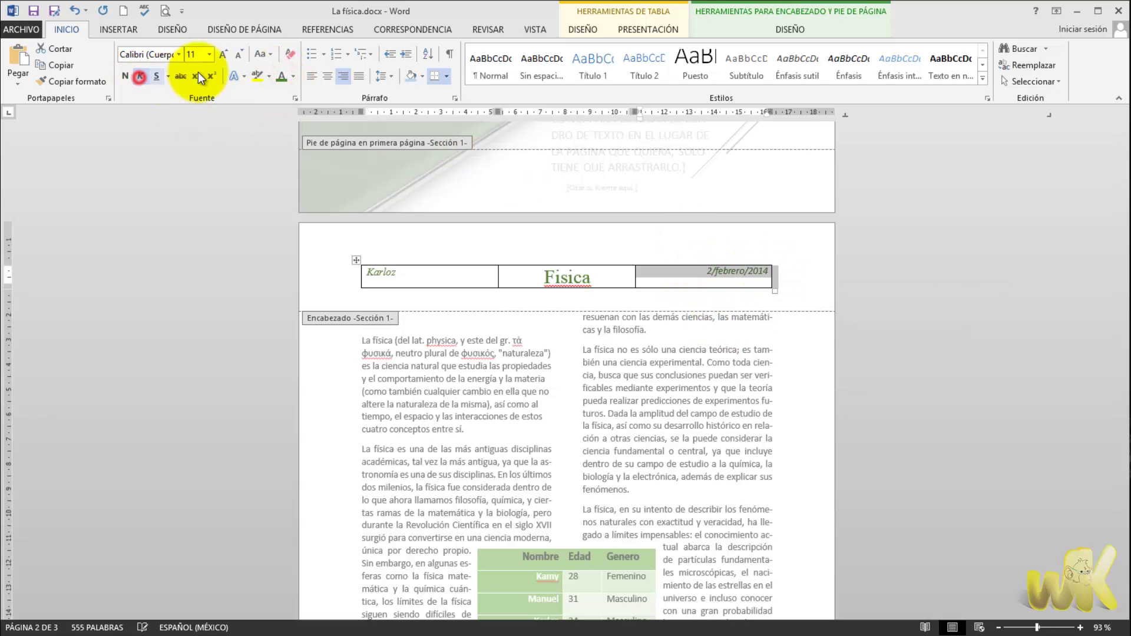
click(224, 53)
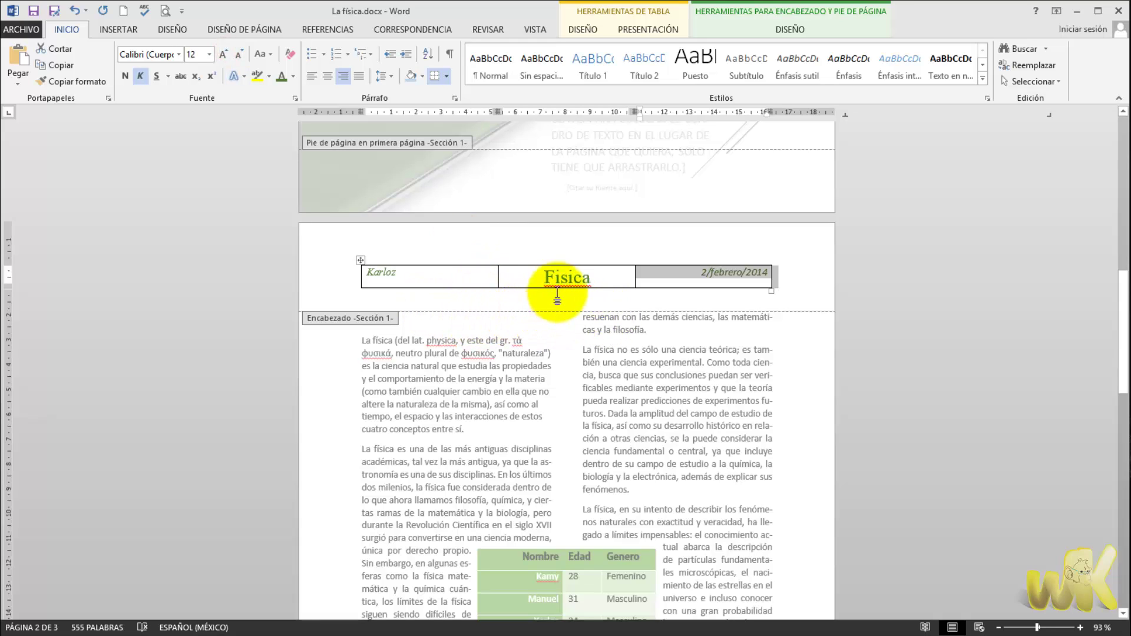
Correct the spelling of the header subject to "Física" and enlarge it to 24 pt
right_click(575, 278)
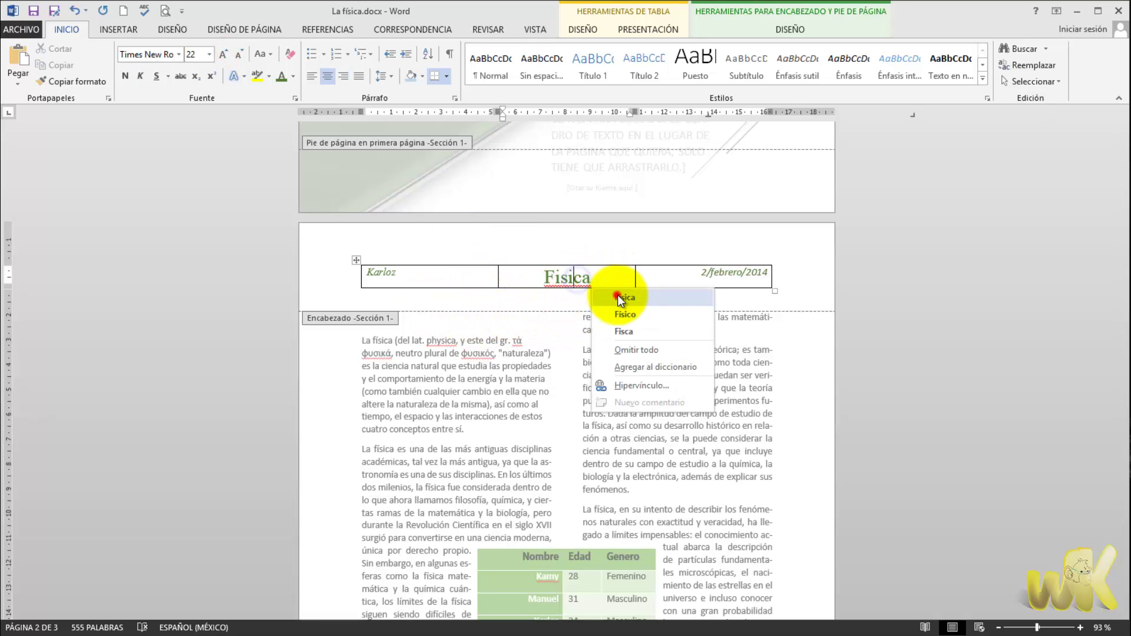
click(619, 298)
drag(598, 279, 518, 276)
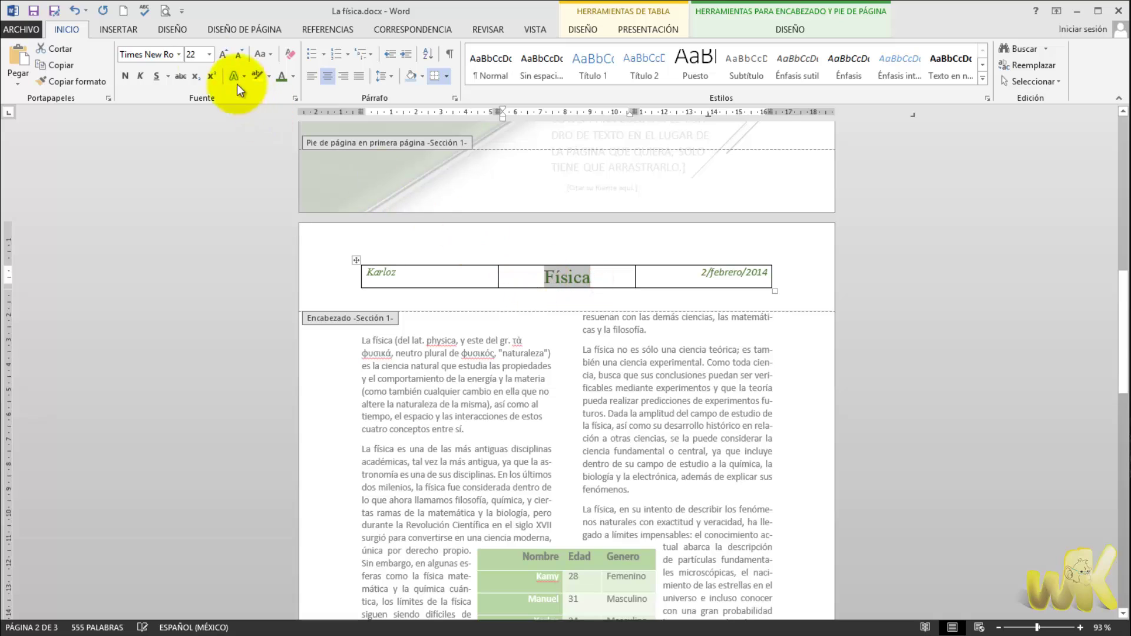
click(224, 53)
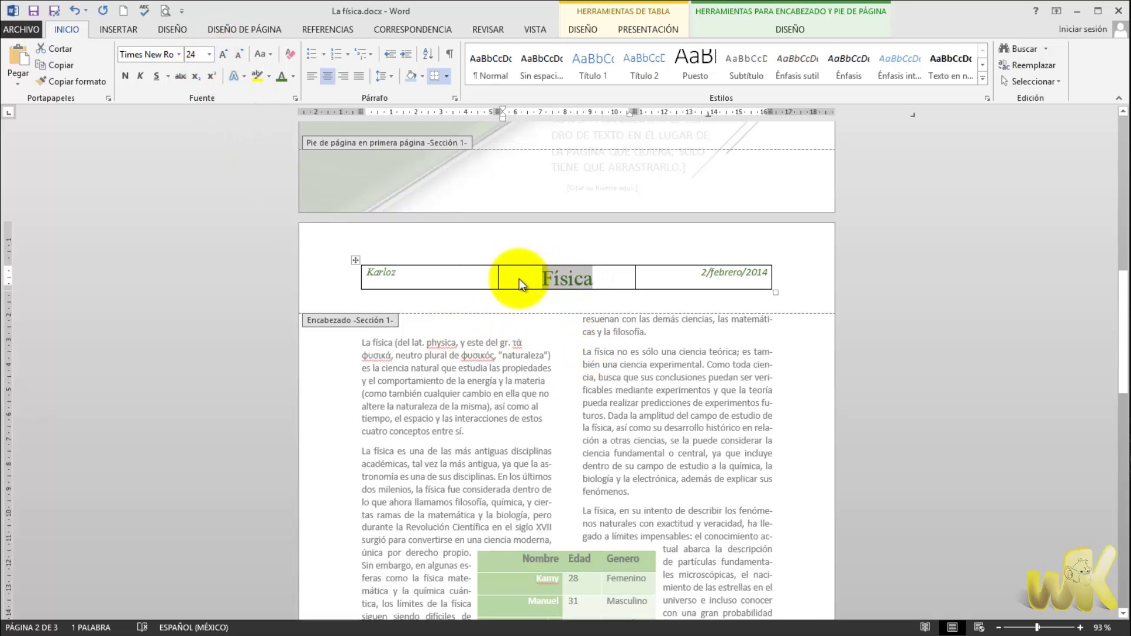
Align the header cells: "Física" centred both ways, the author's name vertically centred at left, and the date at bottom right
click(442, 277)
click(560, 274)
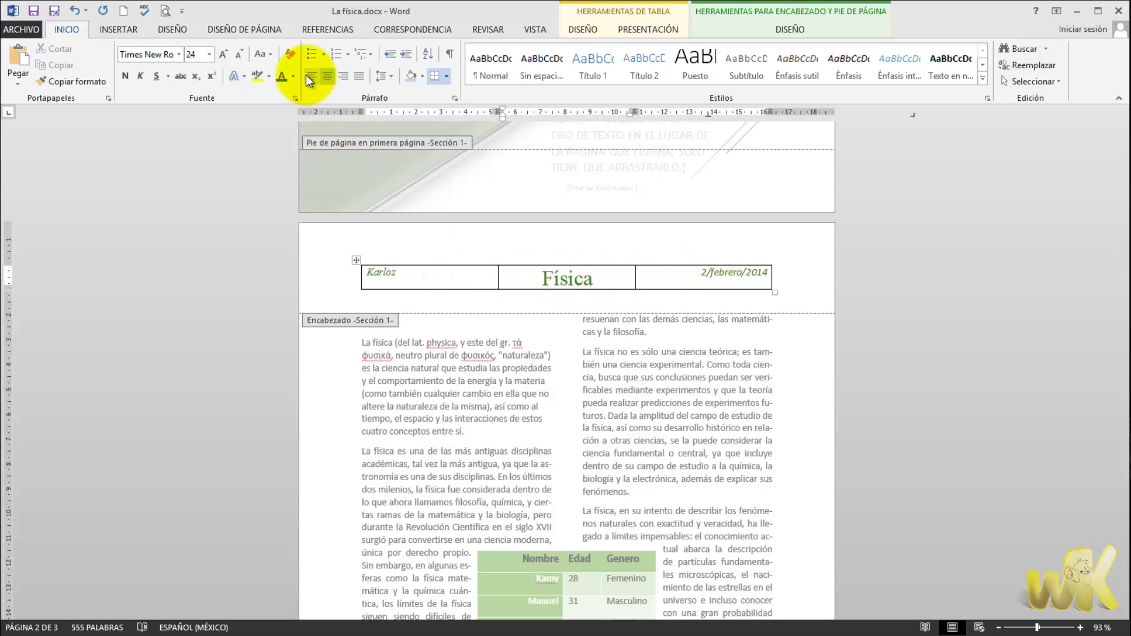
click(585, 31)
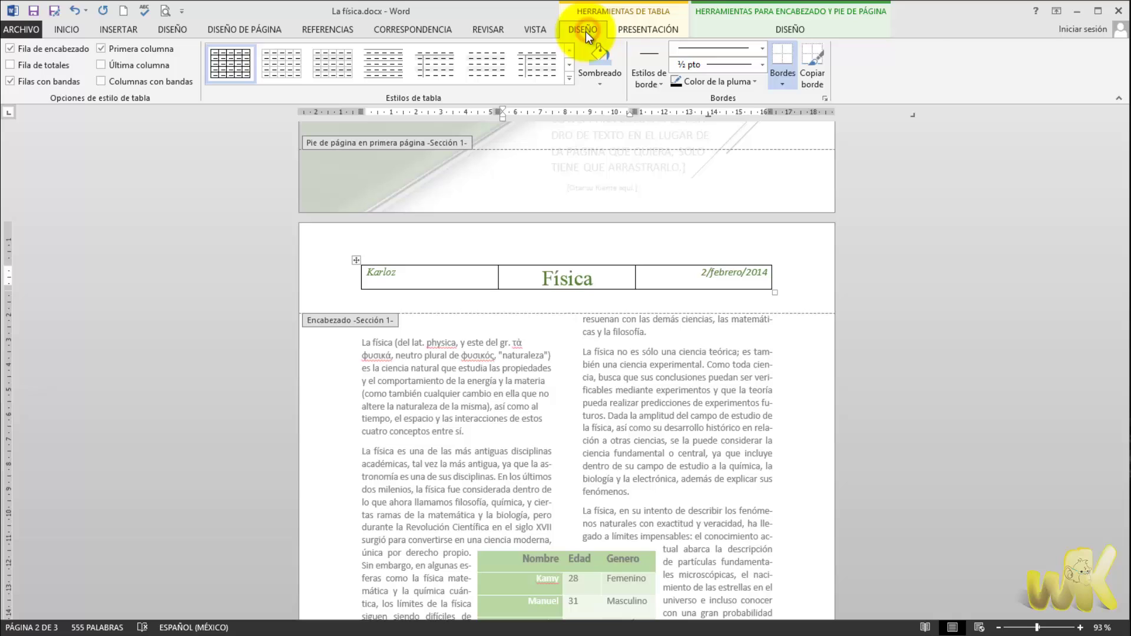
click(631, 30)
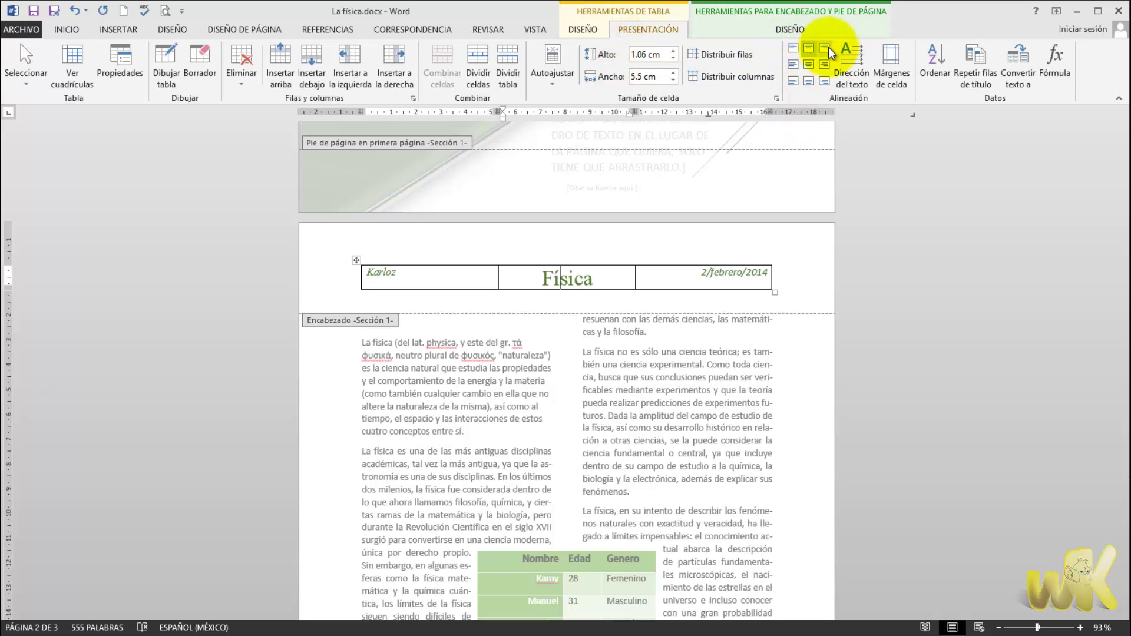
click(810, 65)
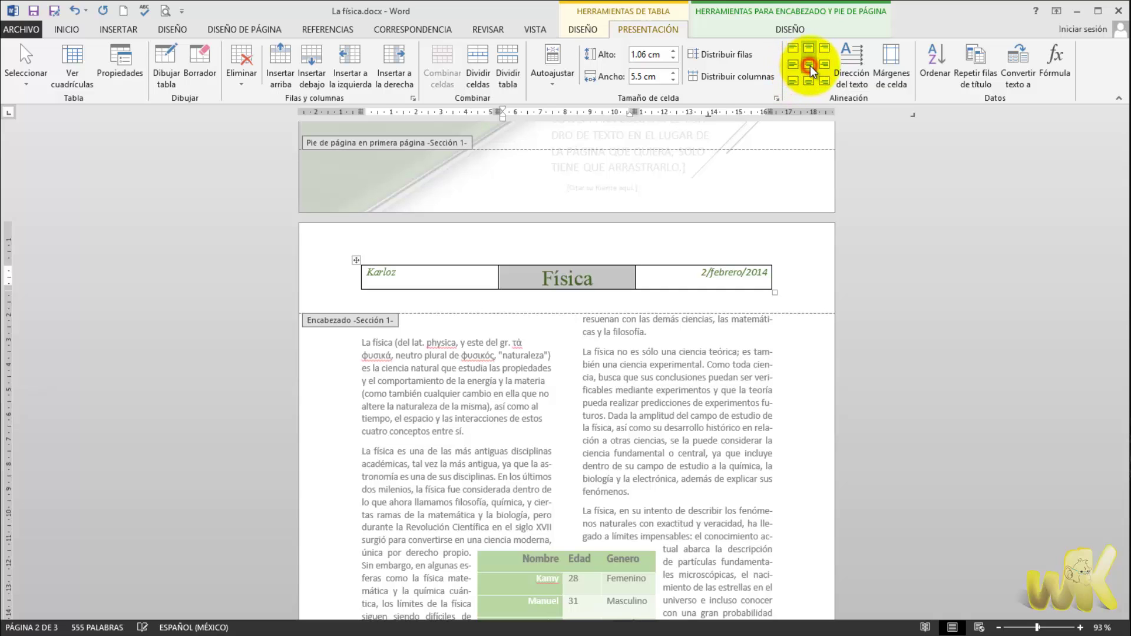
click(414, 287)
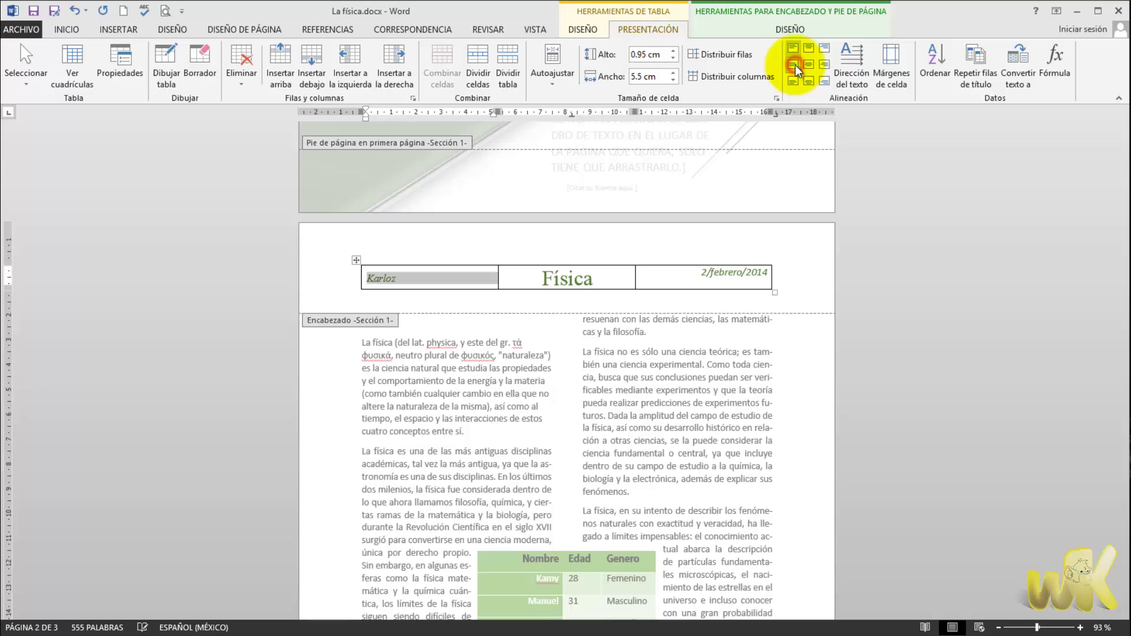
click(746, 273)
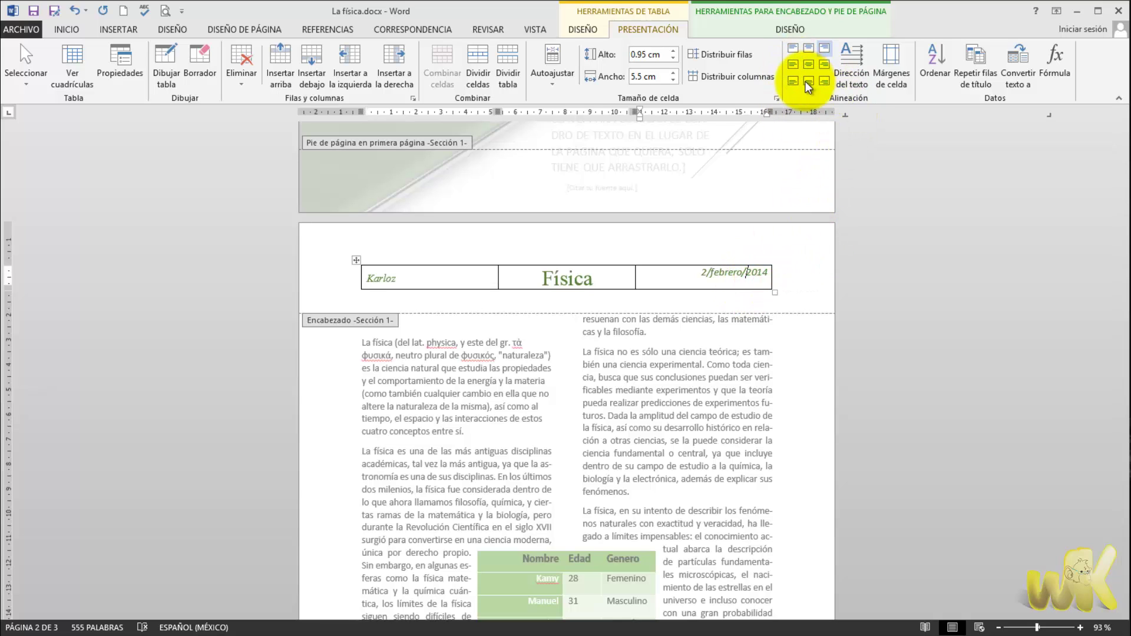
click(824, 80)
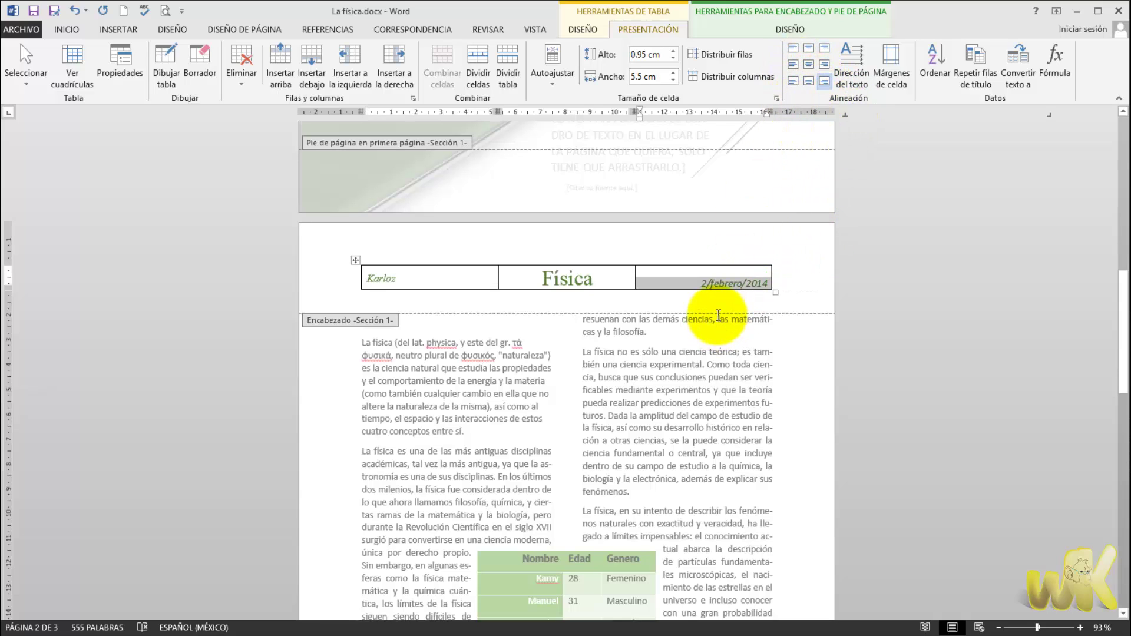
click(792, 274)
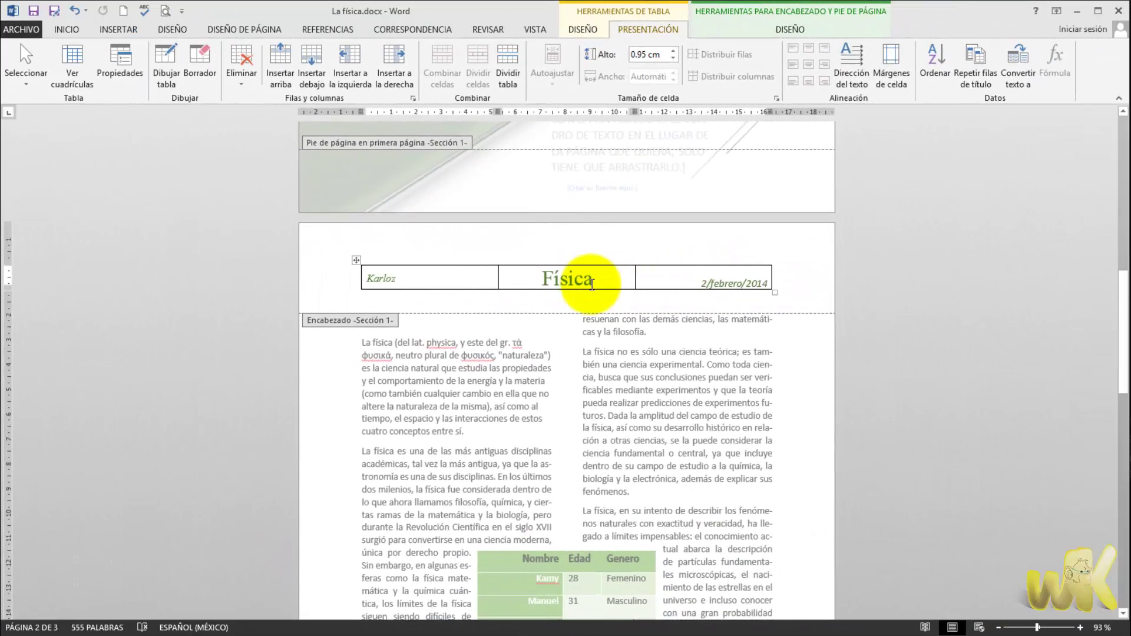
key(Home)
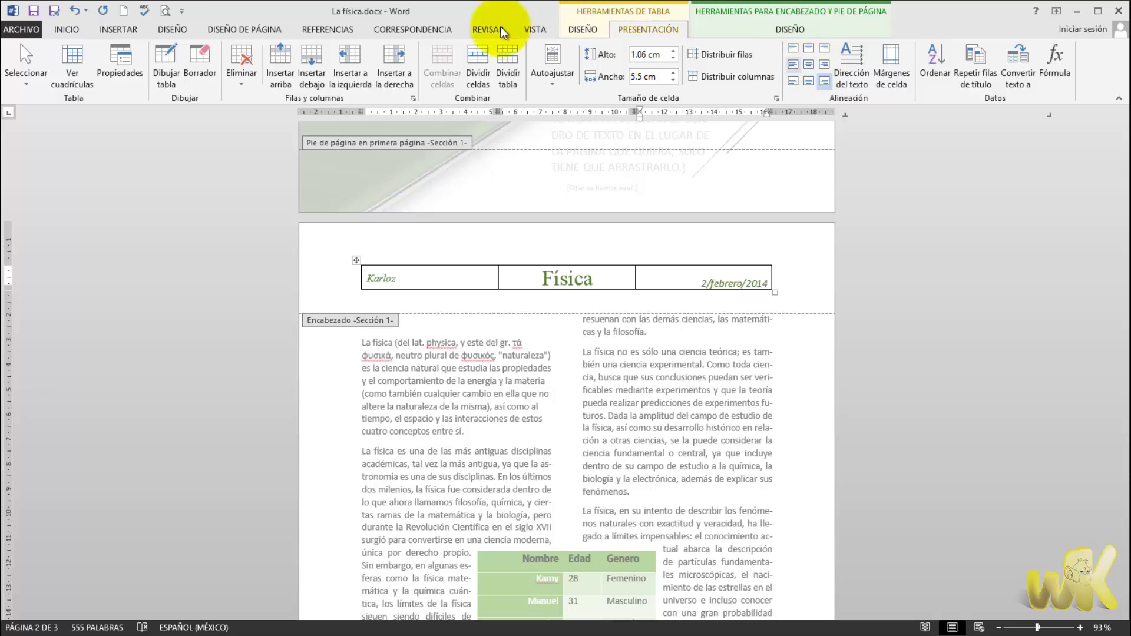
click(66, 29)
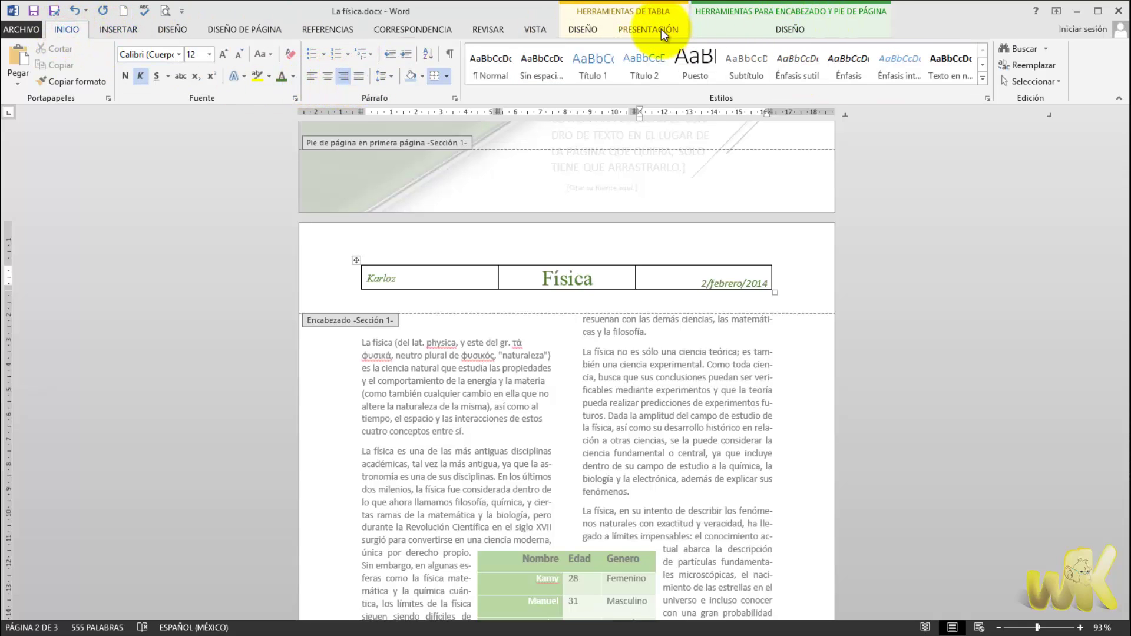
click(644, 32)
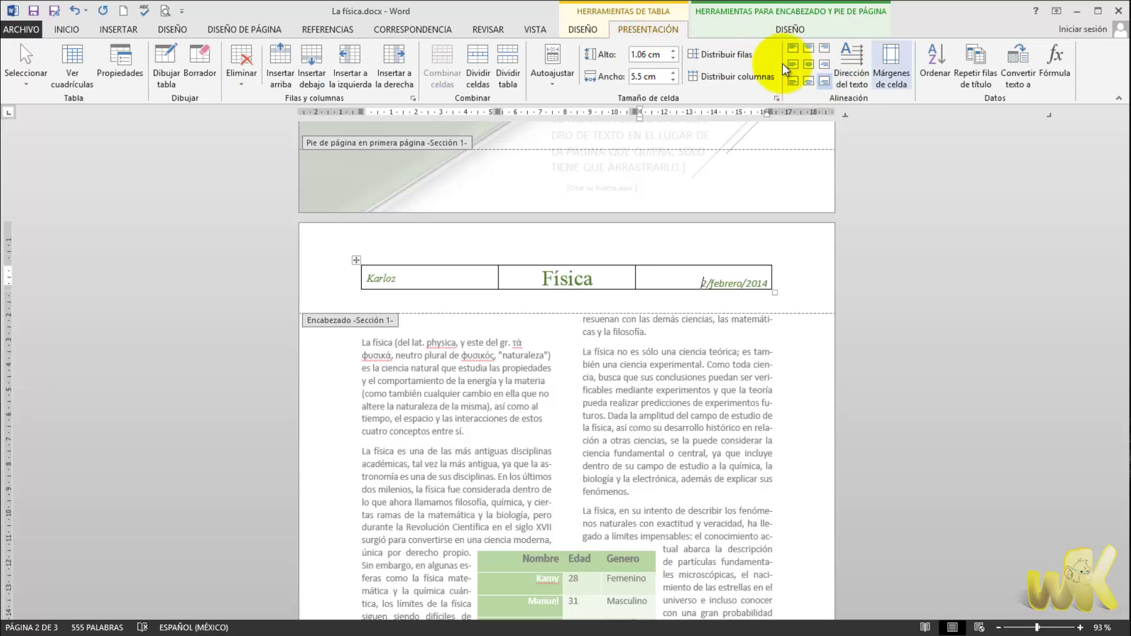
Remove all borders from the whole header table
click(356, 259)
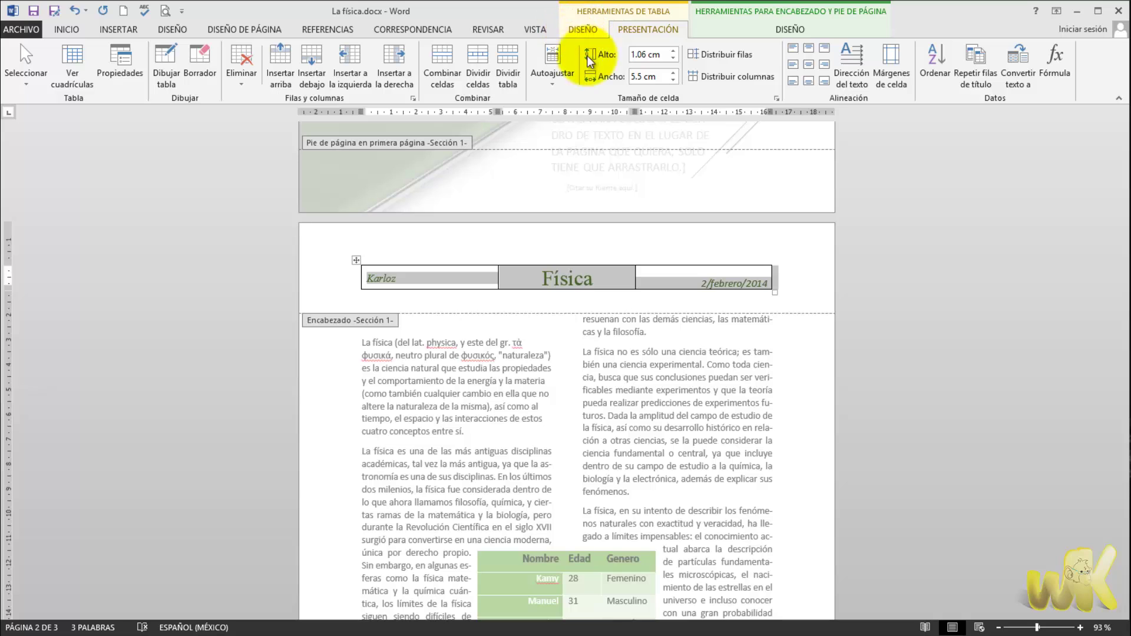
click(583, 31)
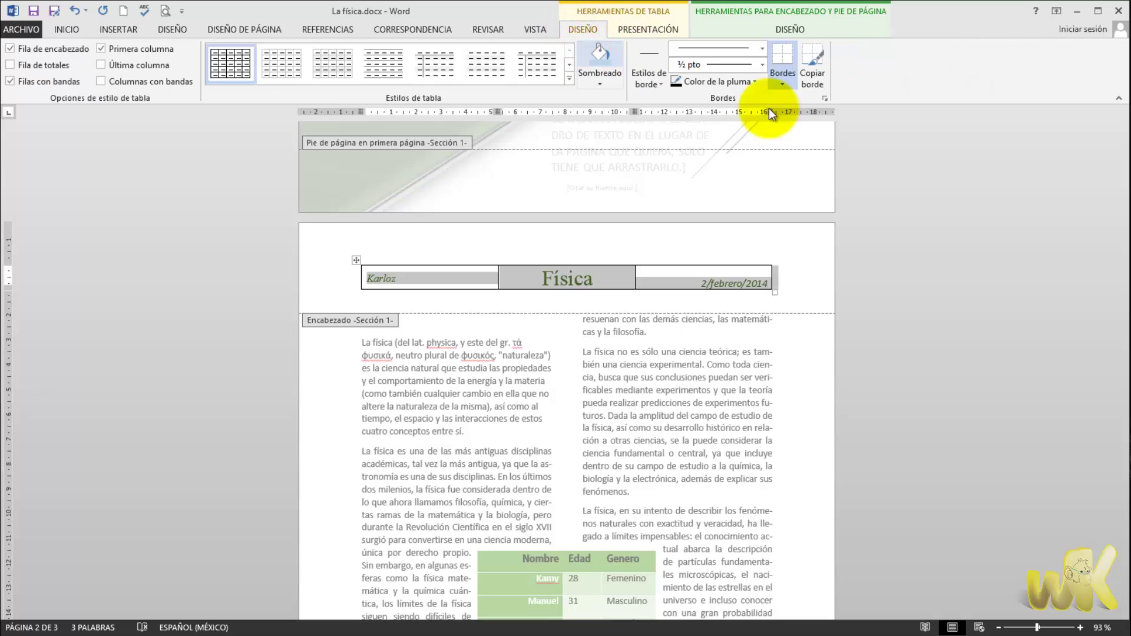
click(779, 83)
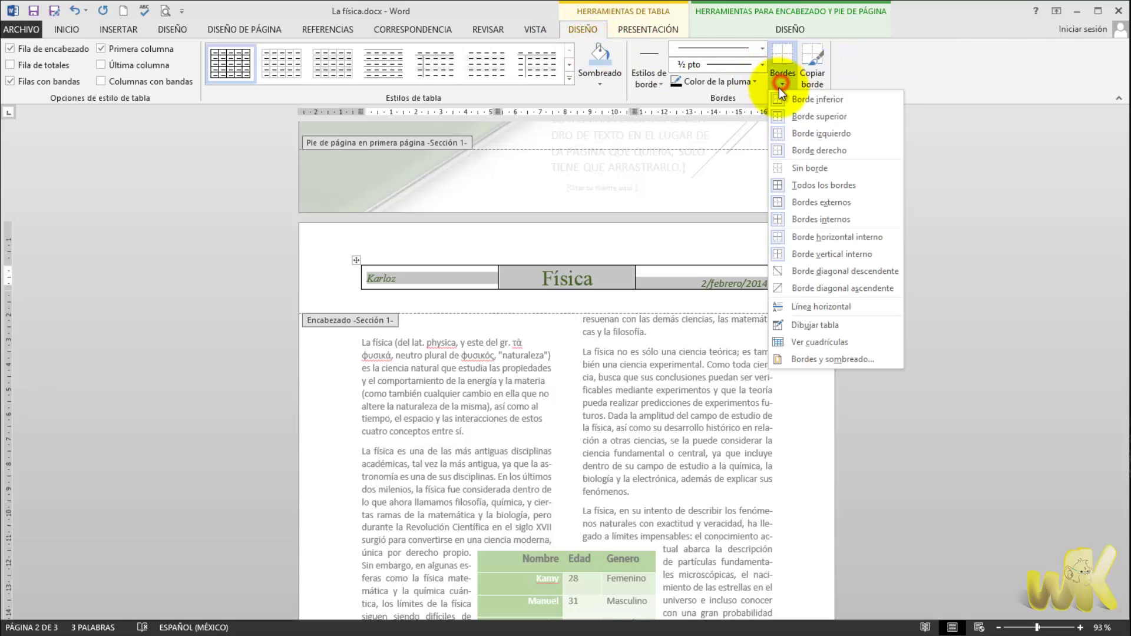
click(786, 168)
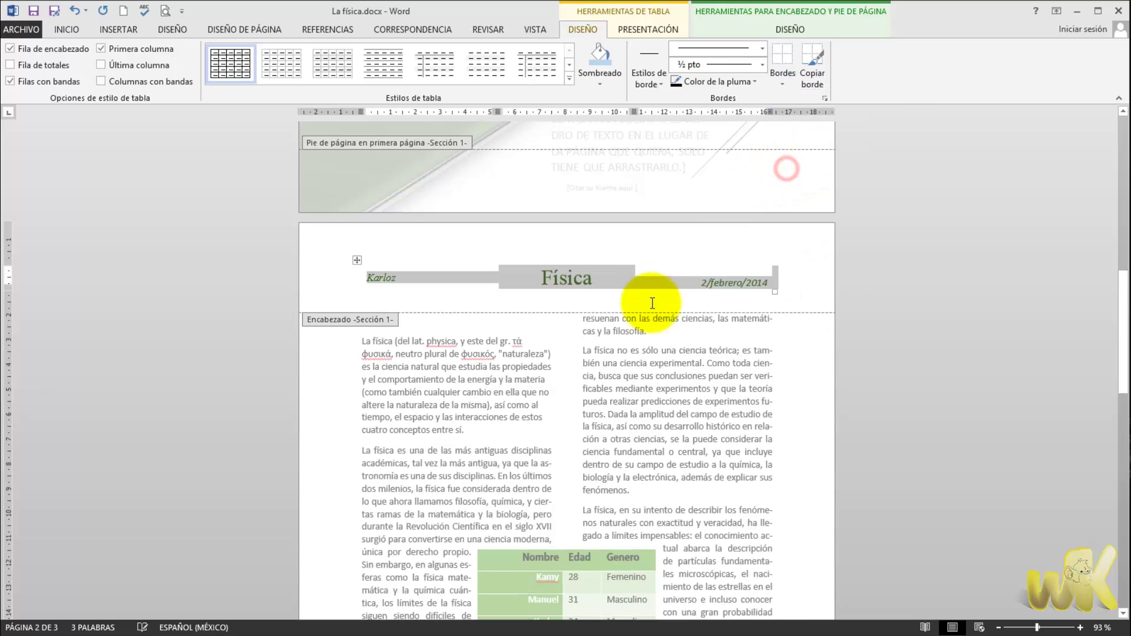
click(670, 238)
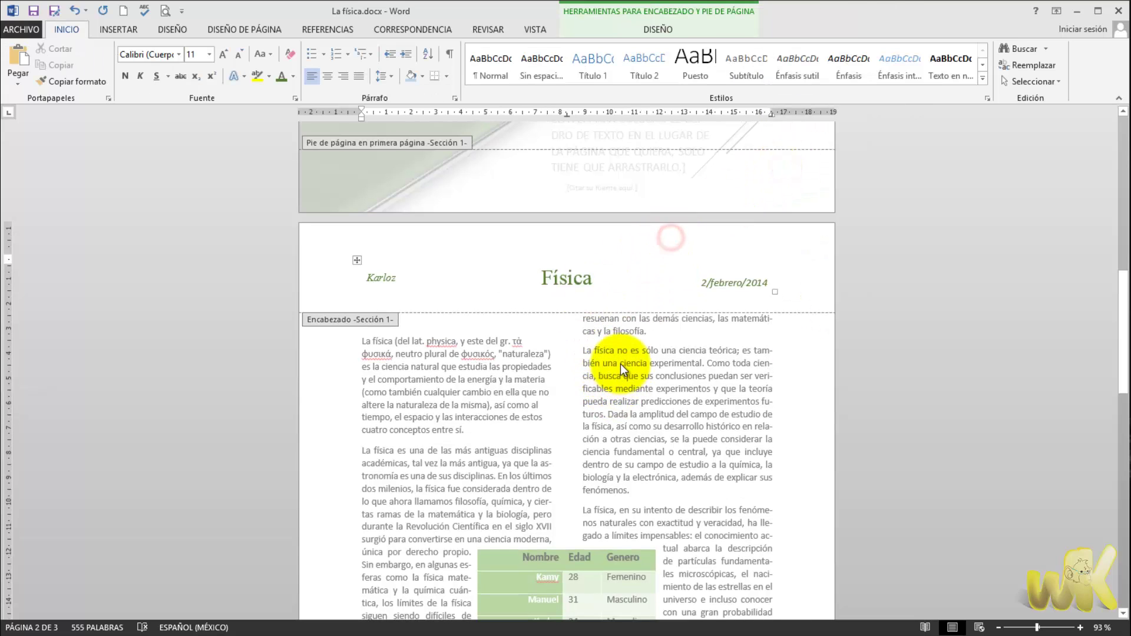
Leave header editing, reopen the header and close it again to return to the document's body text
scroll(606, 284, down, 3)
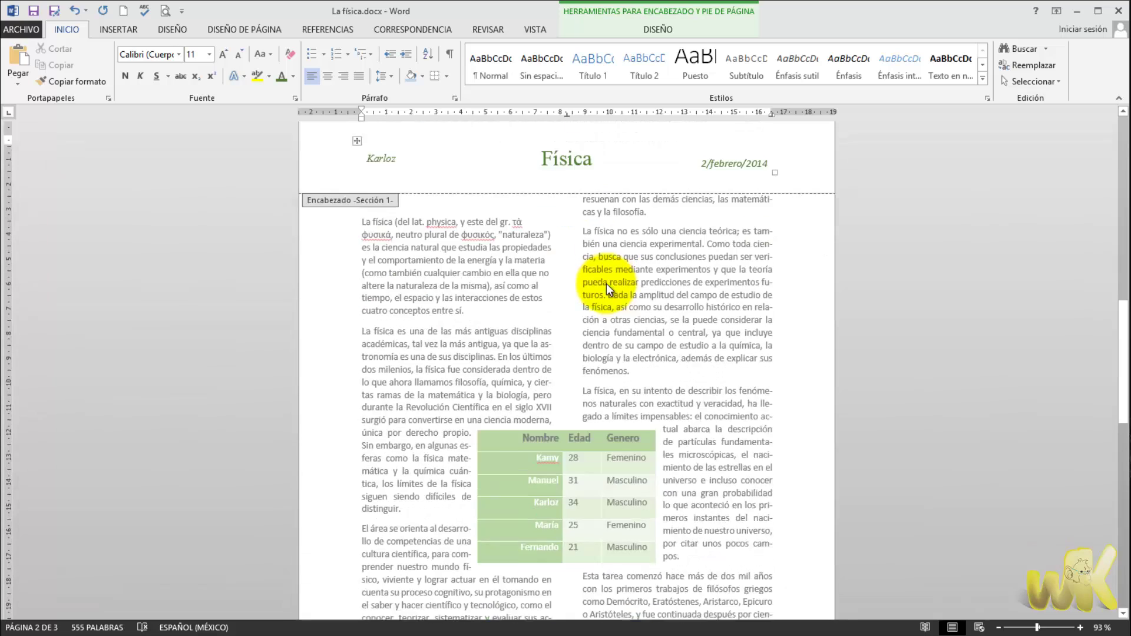
scroll(607, 284, up, 1)
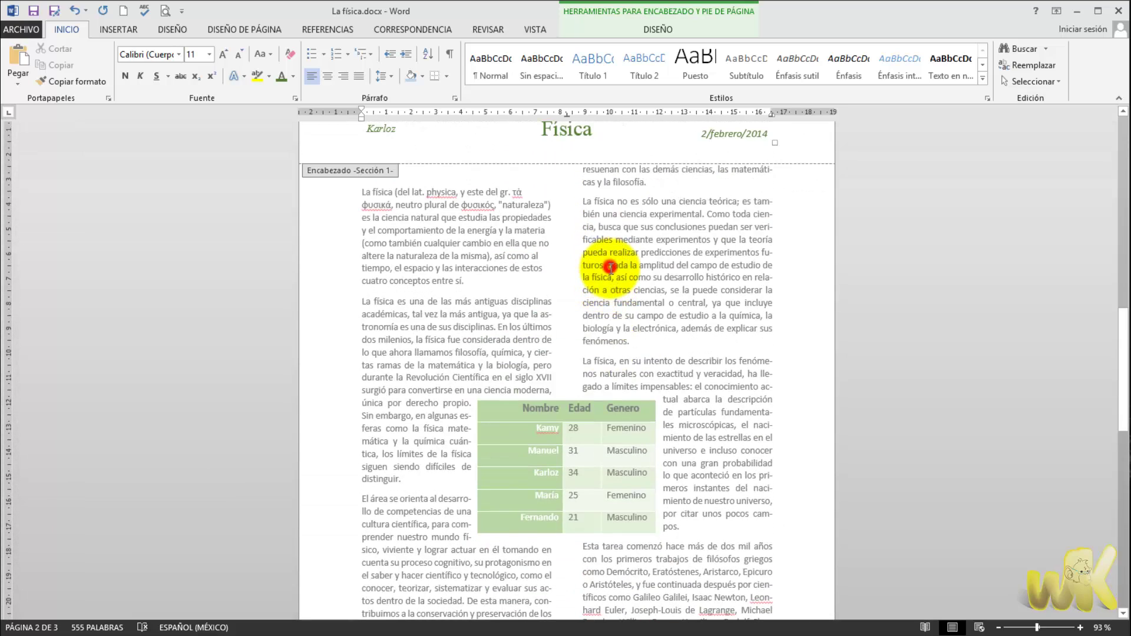
double_click(609, 268)
scroll(606, 253, up, 3)
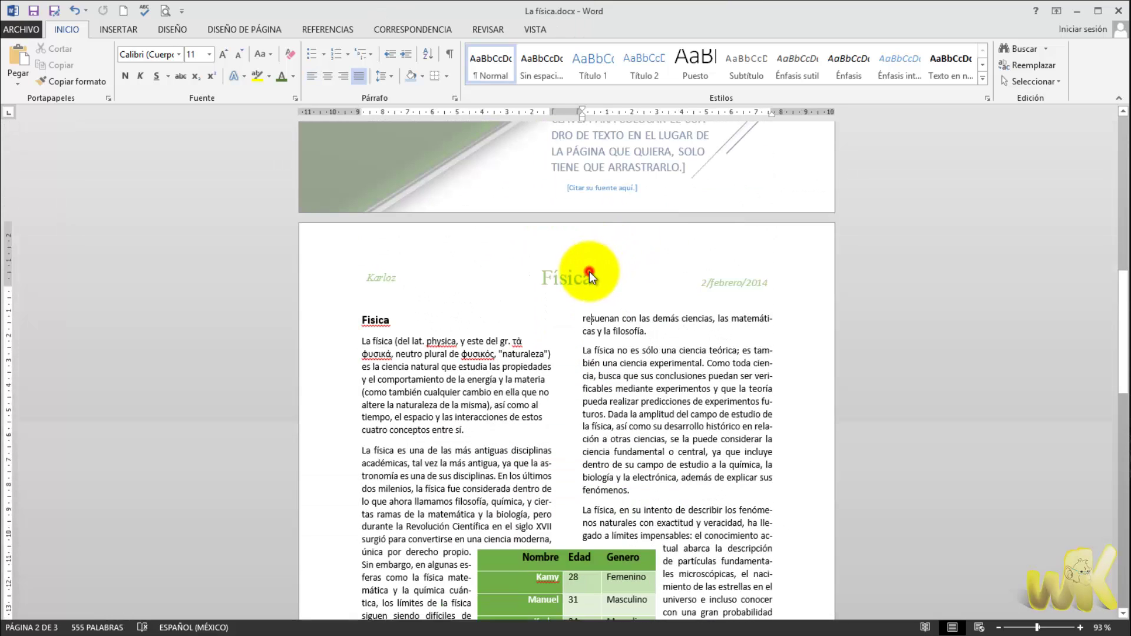
double_click(589, 271)
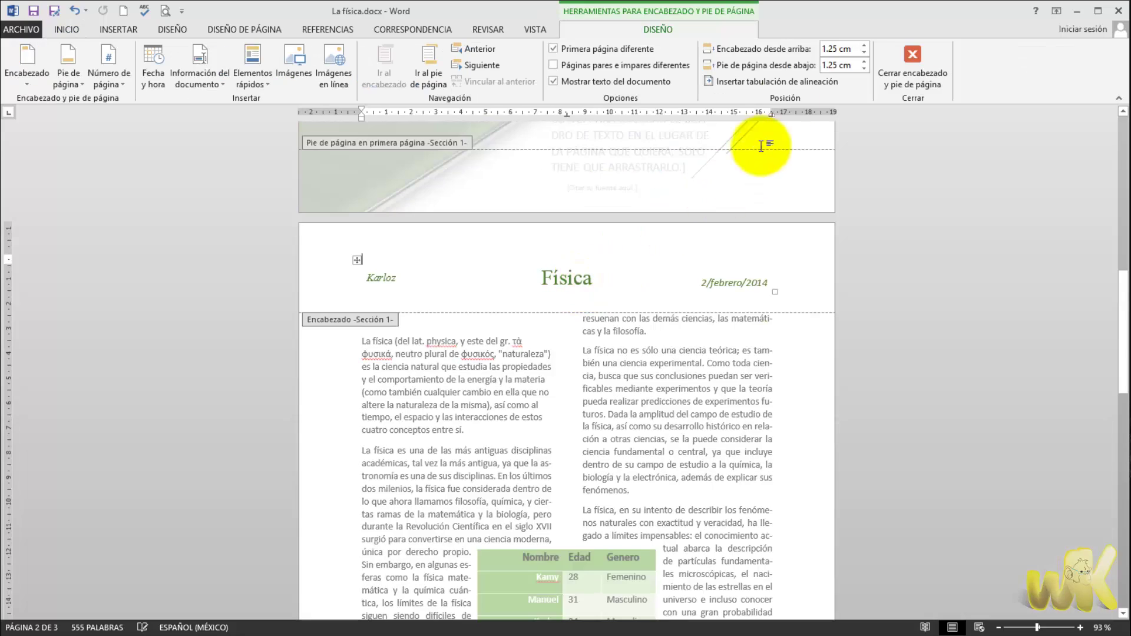
click(895, 56)
scroll(619, 318, down, 1)
scroll(618, 319, down, 10)
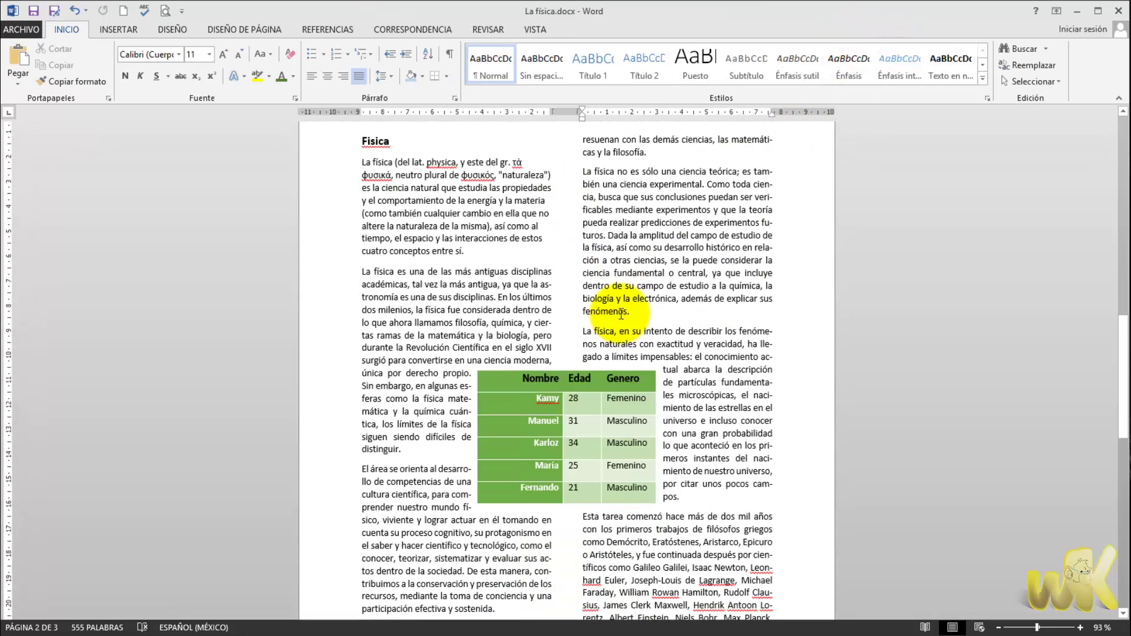
Insert a page break after the last paragraph of the two-column text to add another page
scroll(621, 313, up, 4)
scroll(621, 312, up, 4)
scroll(621, 314, up, 2)
scroll(621, 314, down, 16)
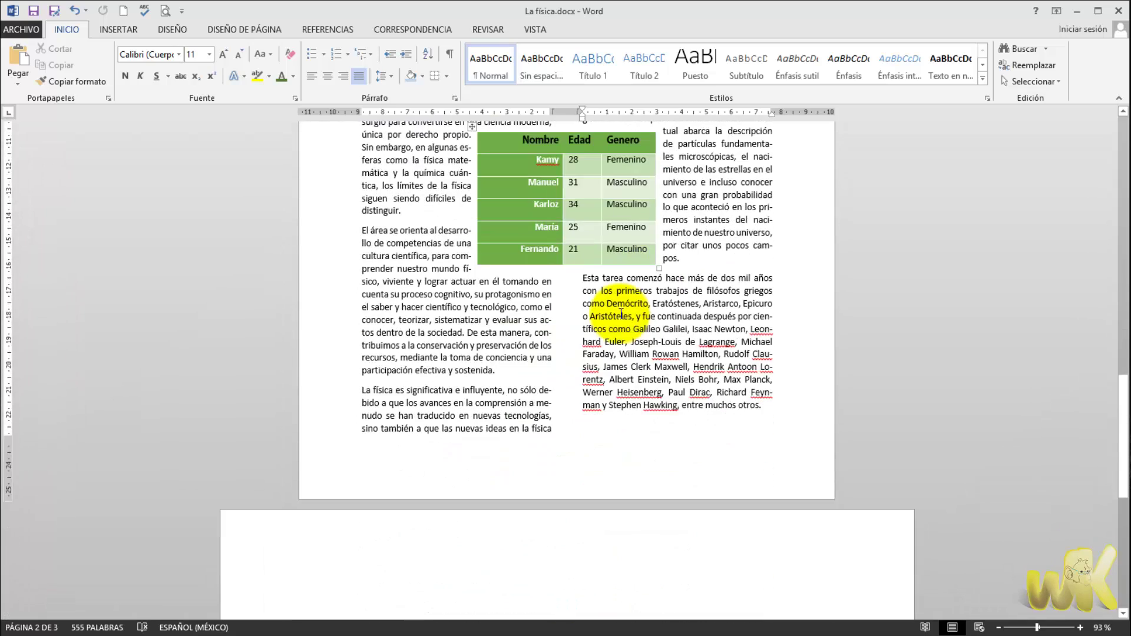
scroll(621, 314, down, 3)
scroll(620, 313, up, 4)
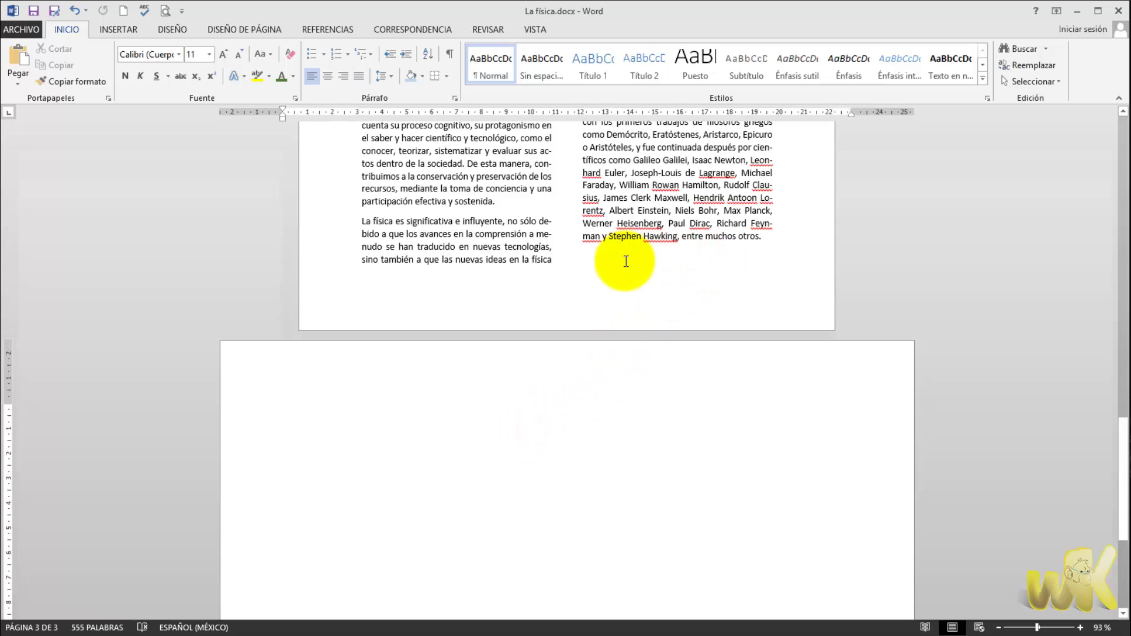
click(624, 261)
key(ctrl+z)
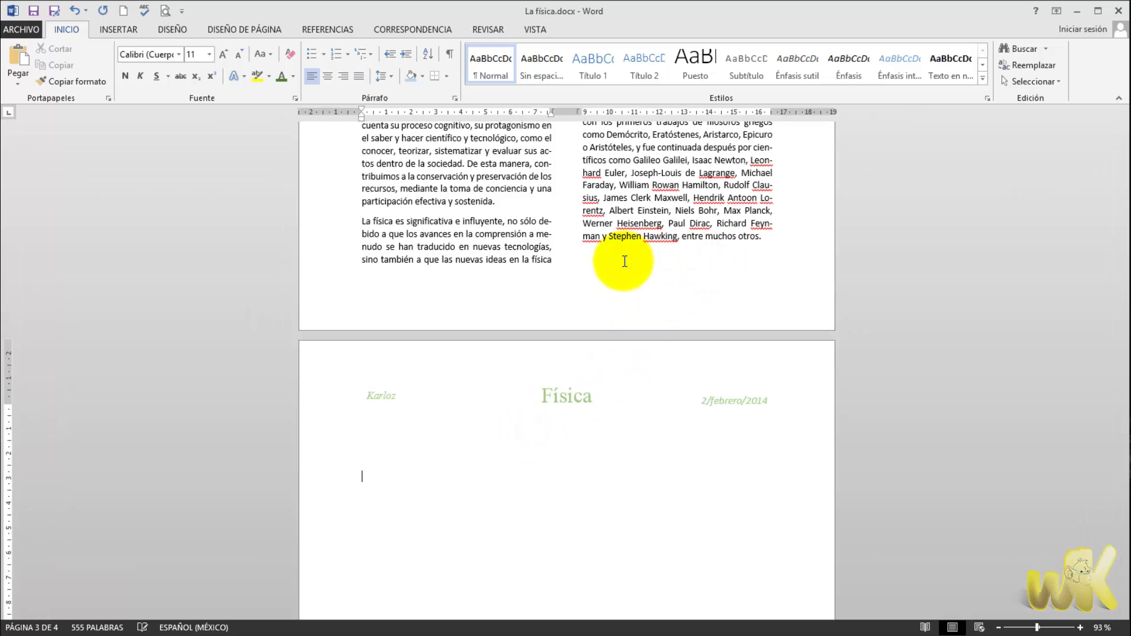
Examine the page header, title, body text and table across the cover, the two-column page and the added page
scroll(520, 451, down, 1)
scroll(520, 453, up, 3)
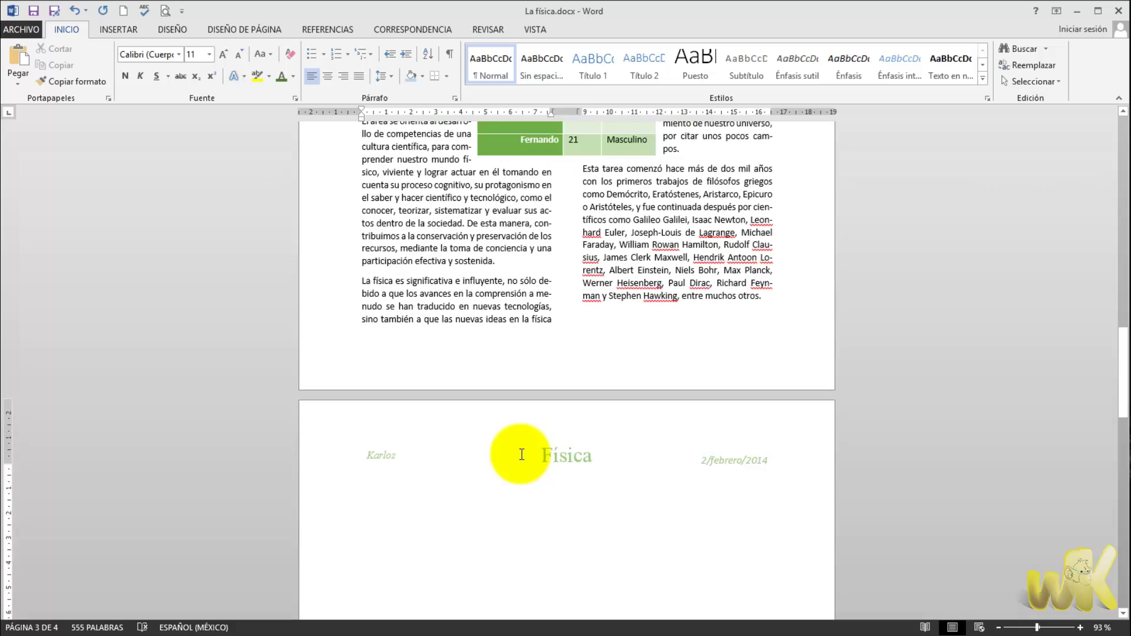
scroll(521, 453, up, 5)
scroll(521, 455, up, 9)
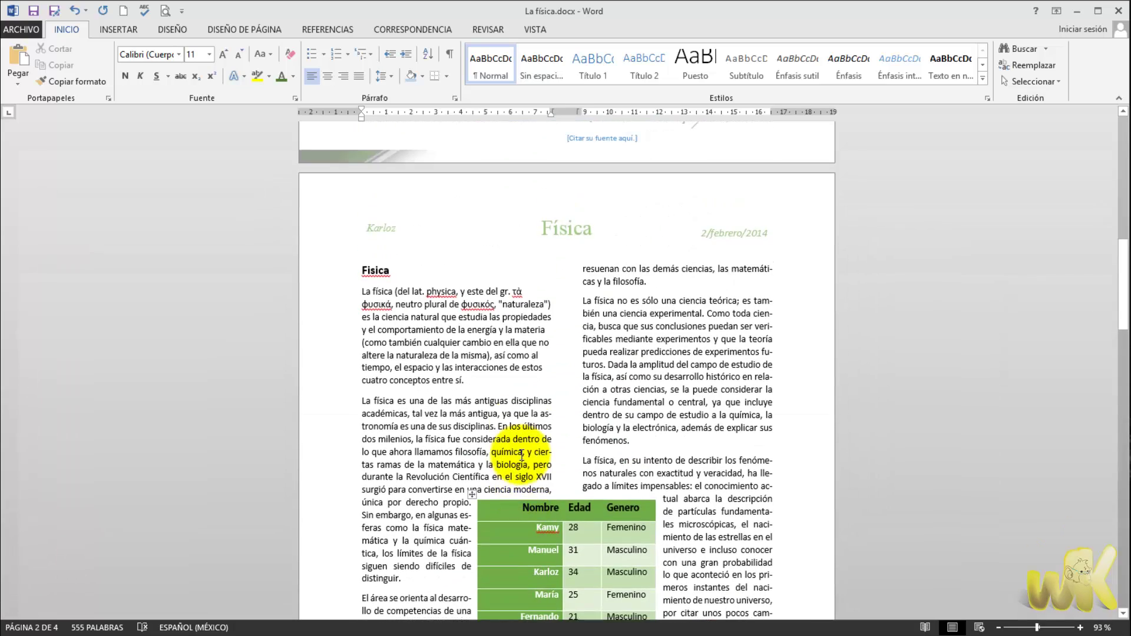
click(489, 443)
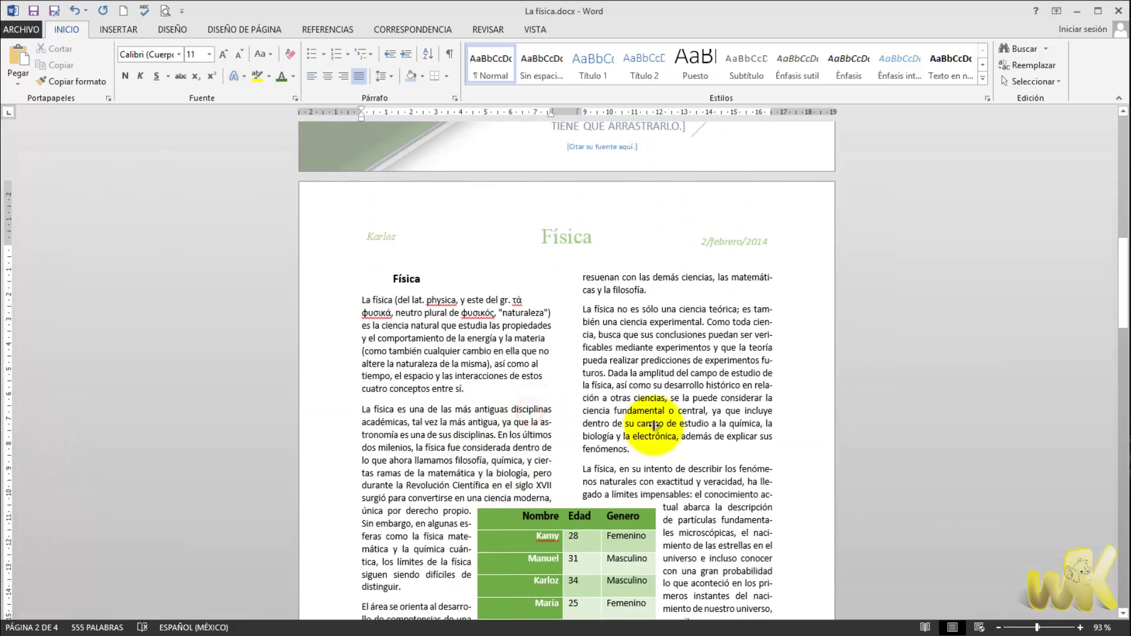
scroll(655, 426, up, 6)
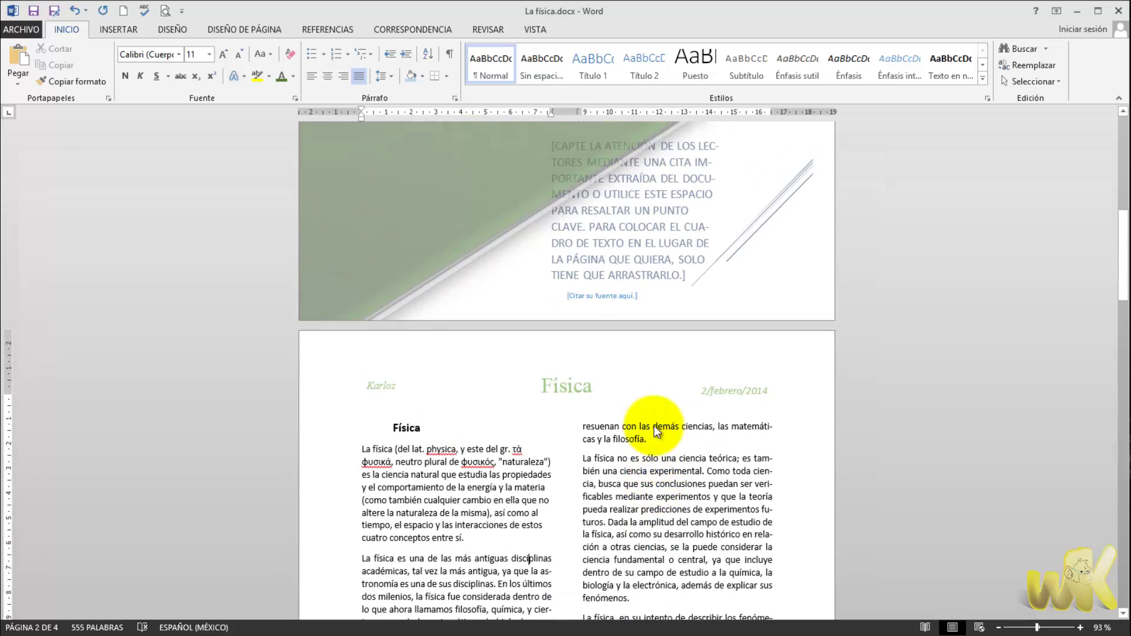
scroll(656, 430, down, 4)
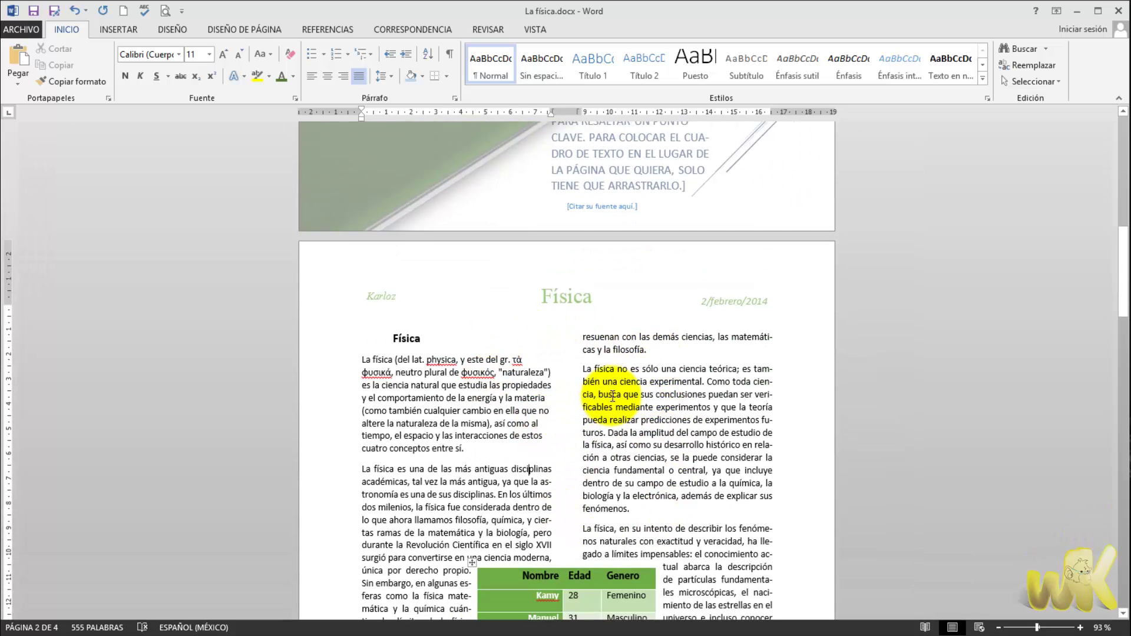
scroll(599, 455, down, 9)
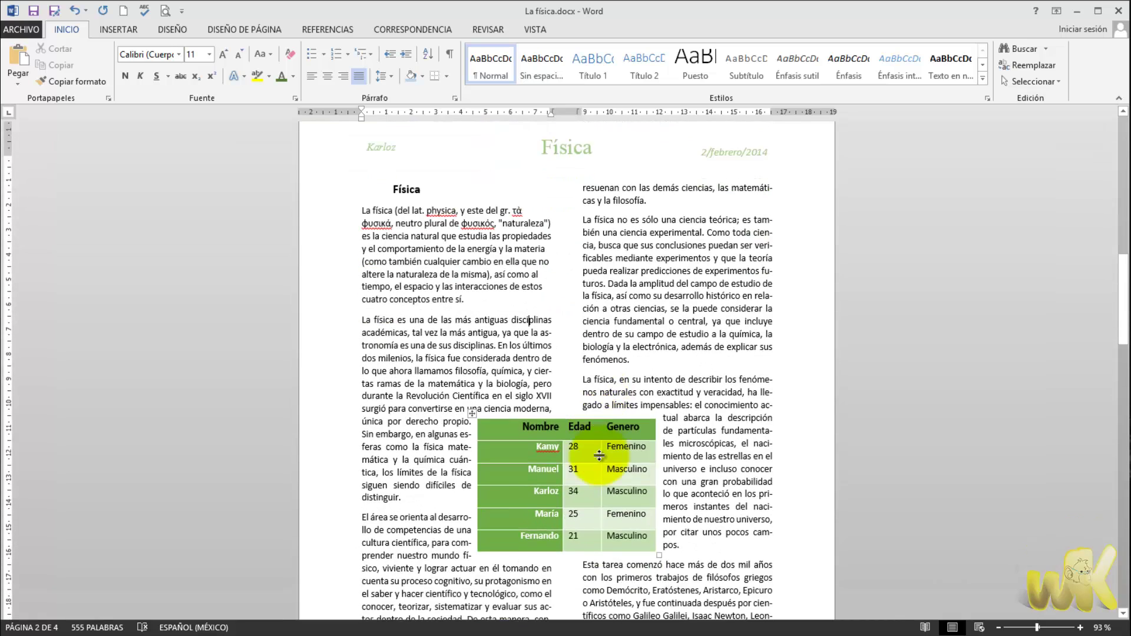
scroll(600, 456, down, 2)
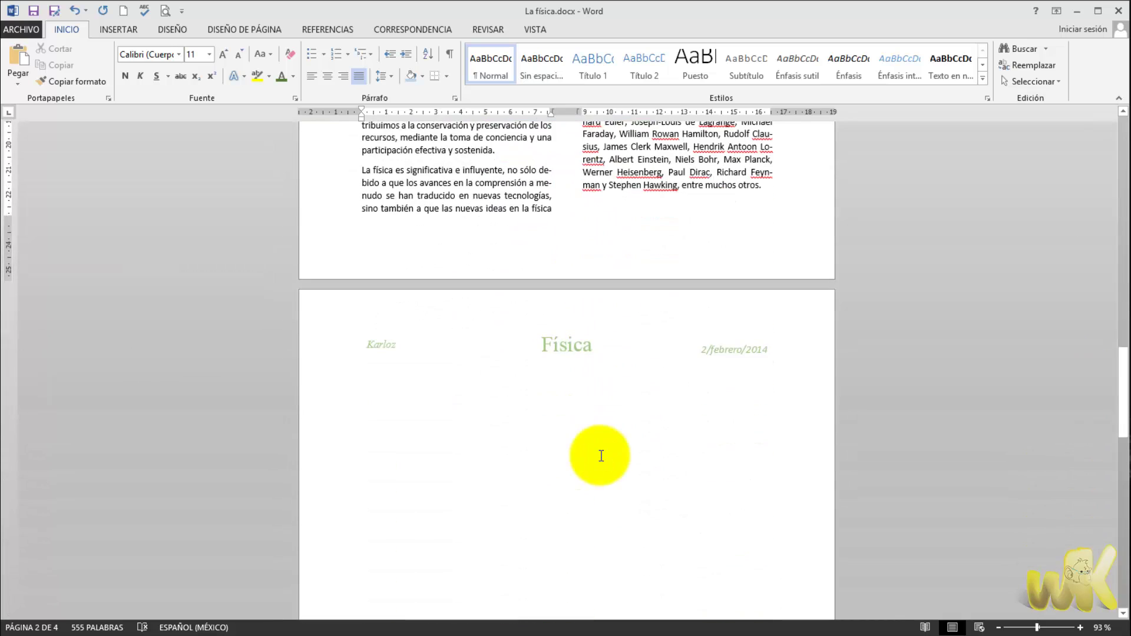
Remove the extra page added after the two-column text and set the last page's orientation to Vertical
click(585, 218)
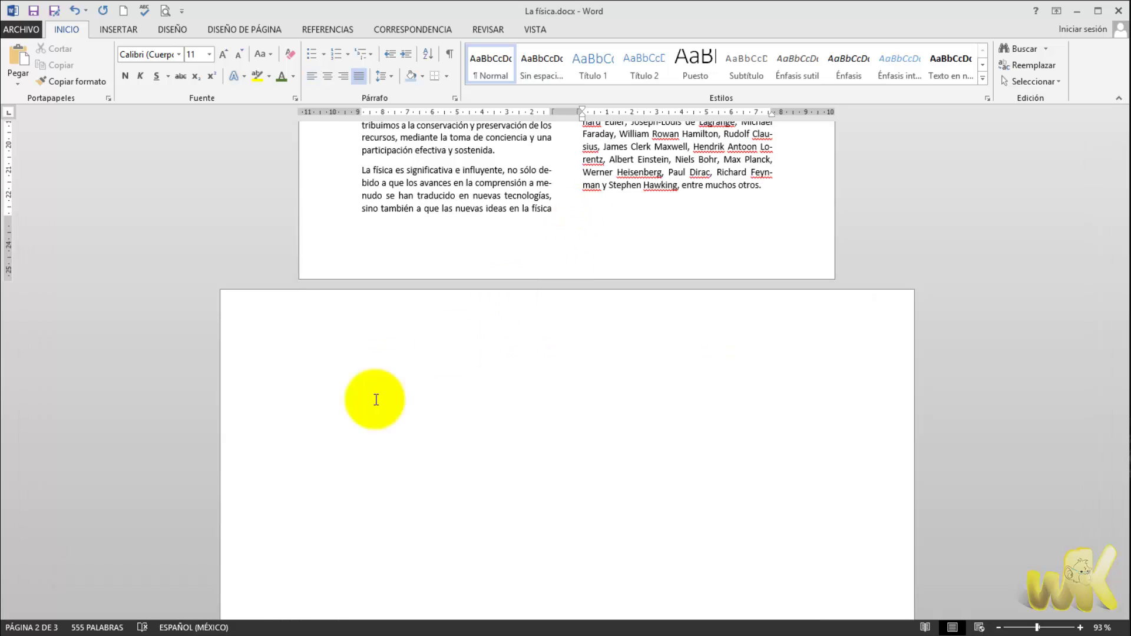
click(285, 380)
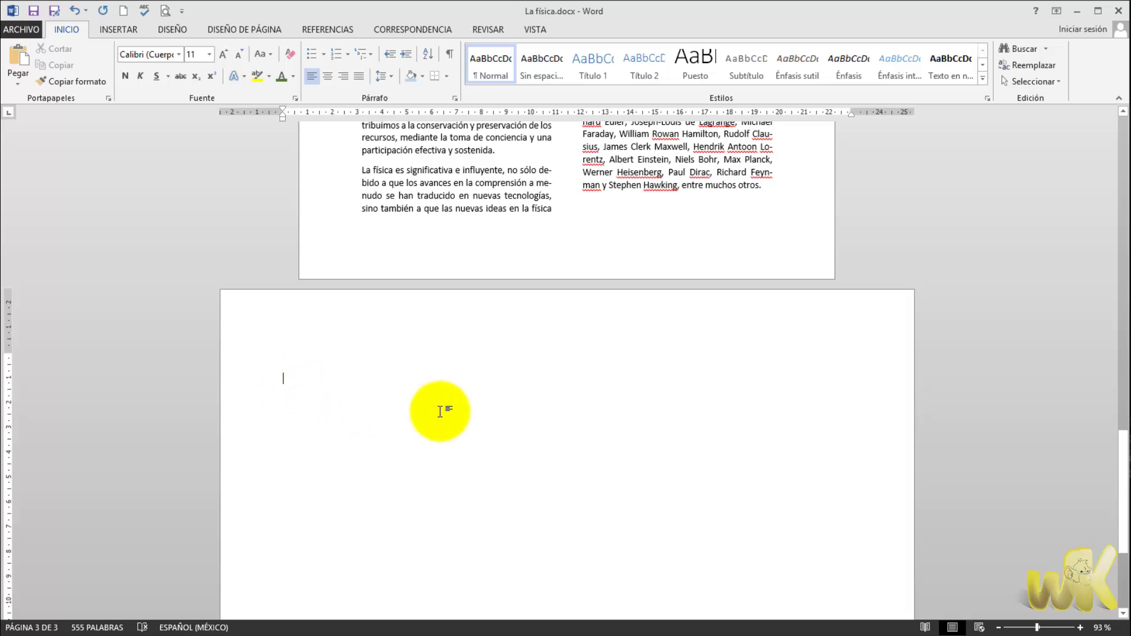
scroll(445, 408, down, 3)
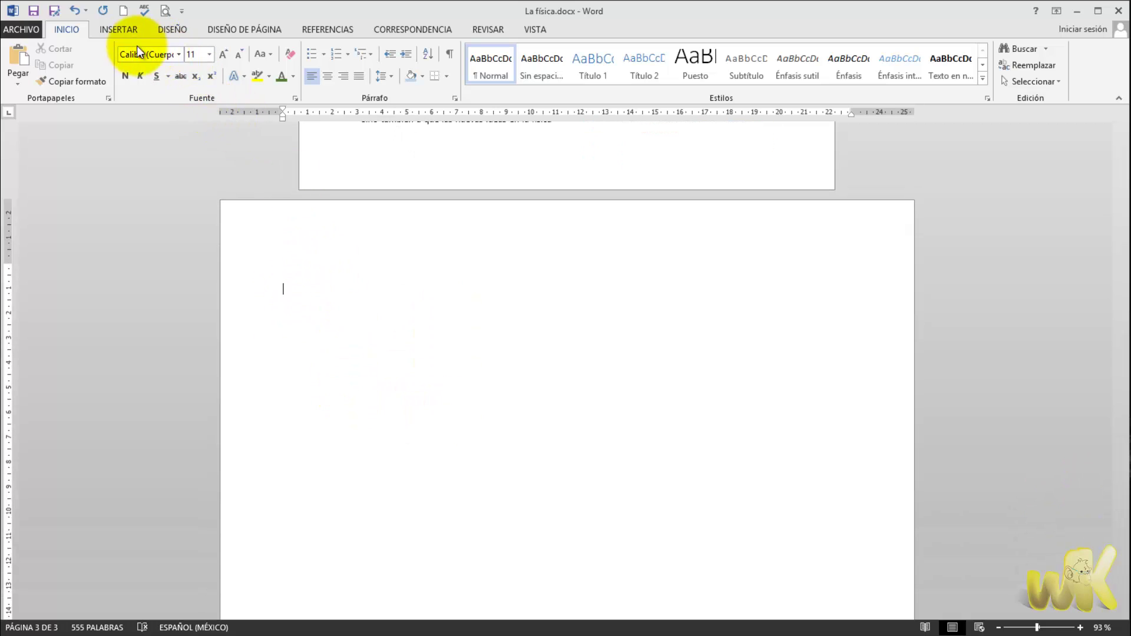
click(110, 32)
click(155, 33)
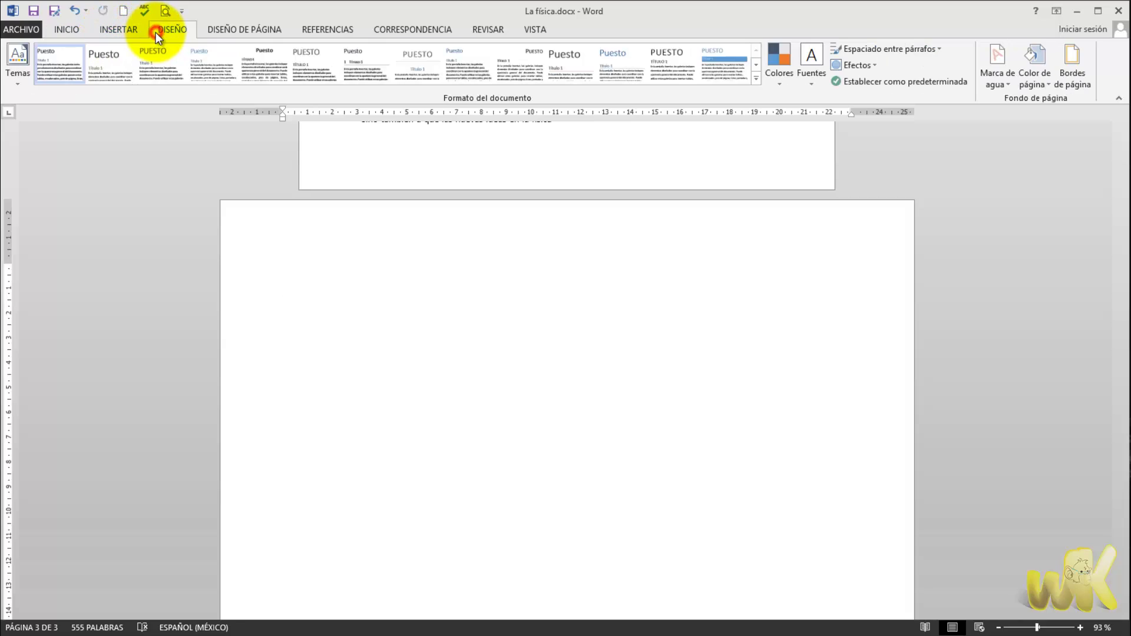
click(125, 32)
click(238, 33)
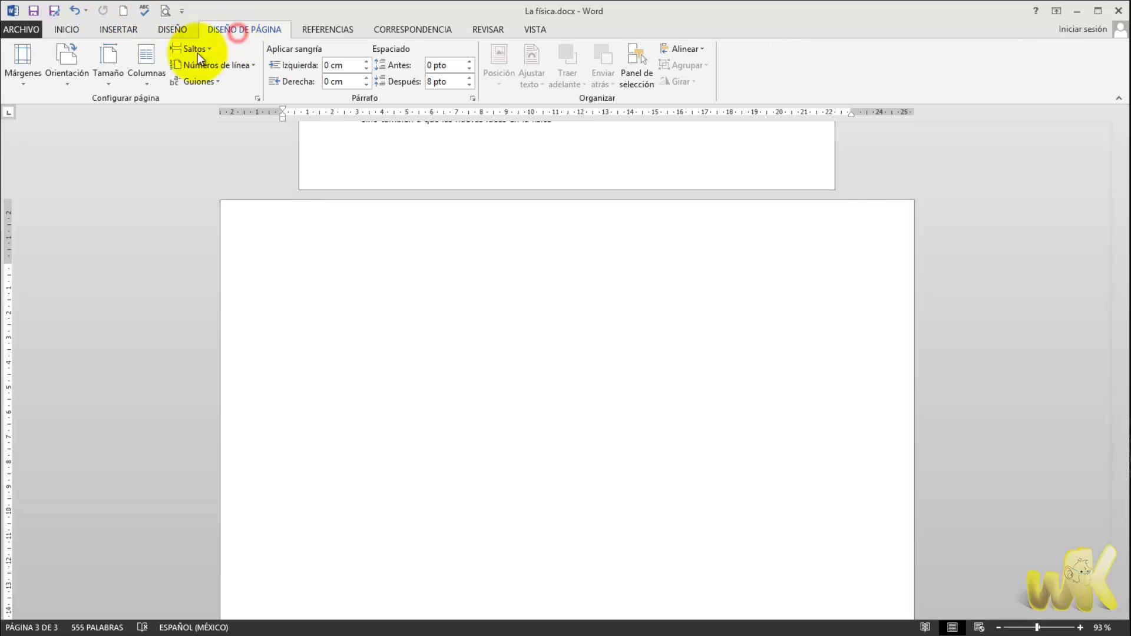
click(65, 84)
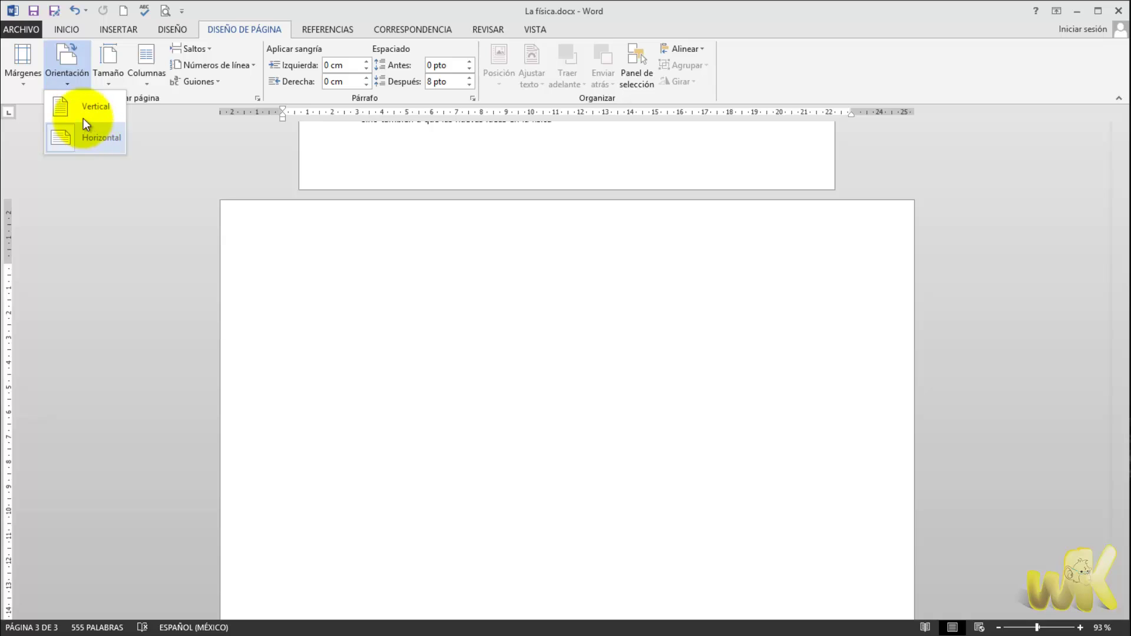
click(83, 117)
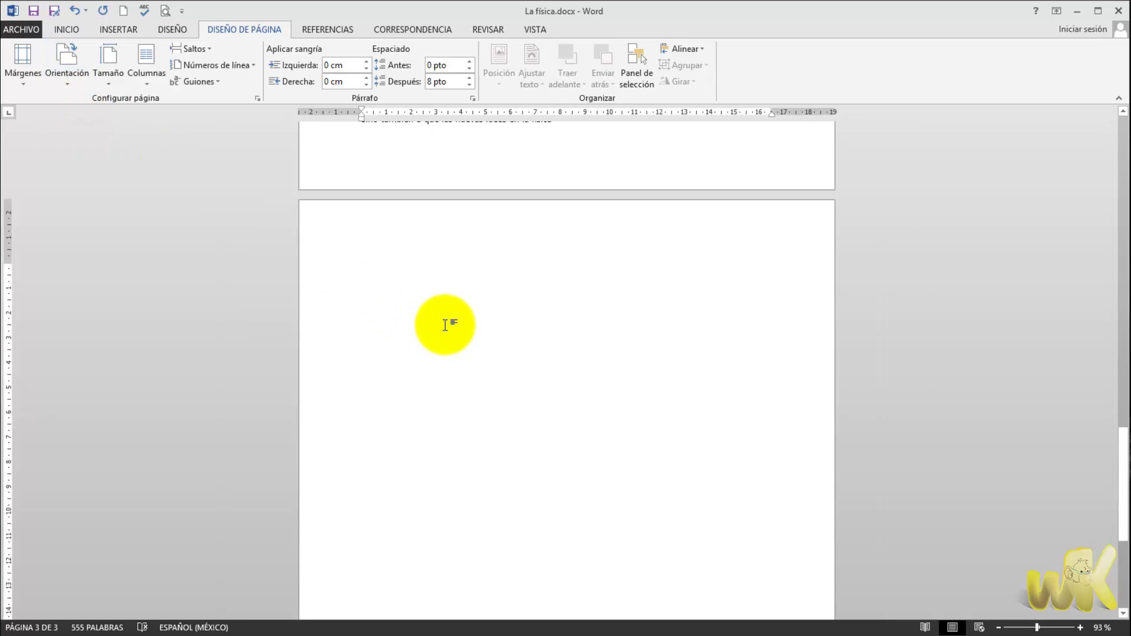
Insert a table with one column and one row at the start of the empty last page
scroll(445, 325, down, 2)
scroll(442, 324, up, 3)
scroll(442, 324, down, 5)
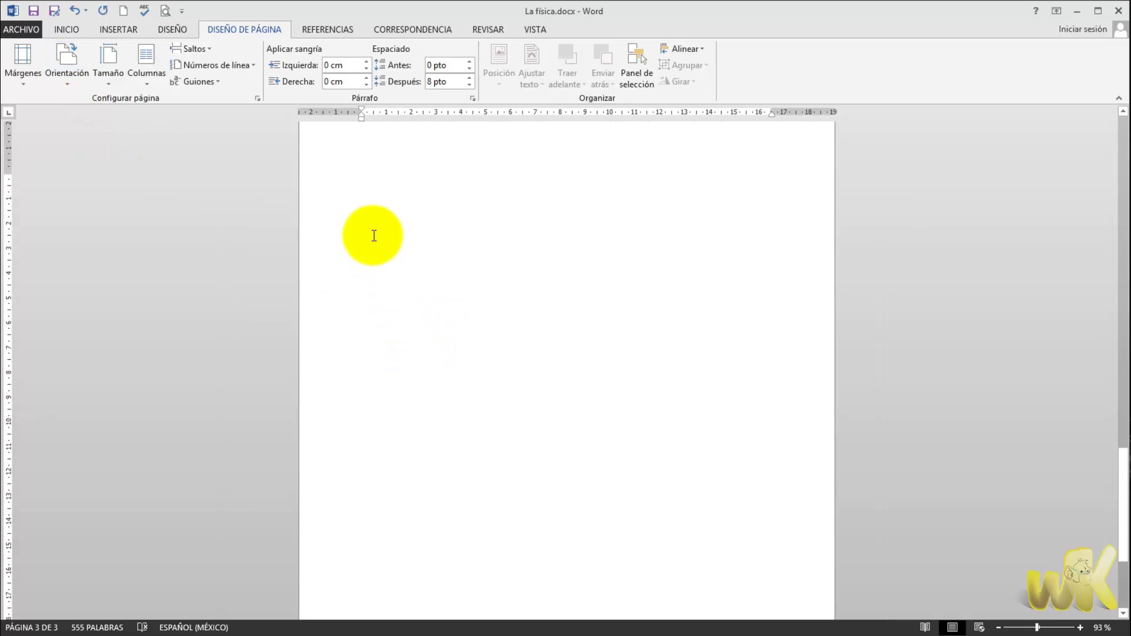
scroll(487, 222, up, 1)
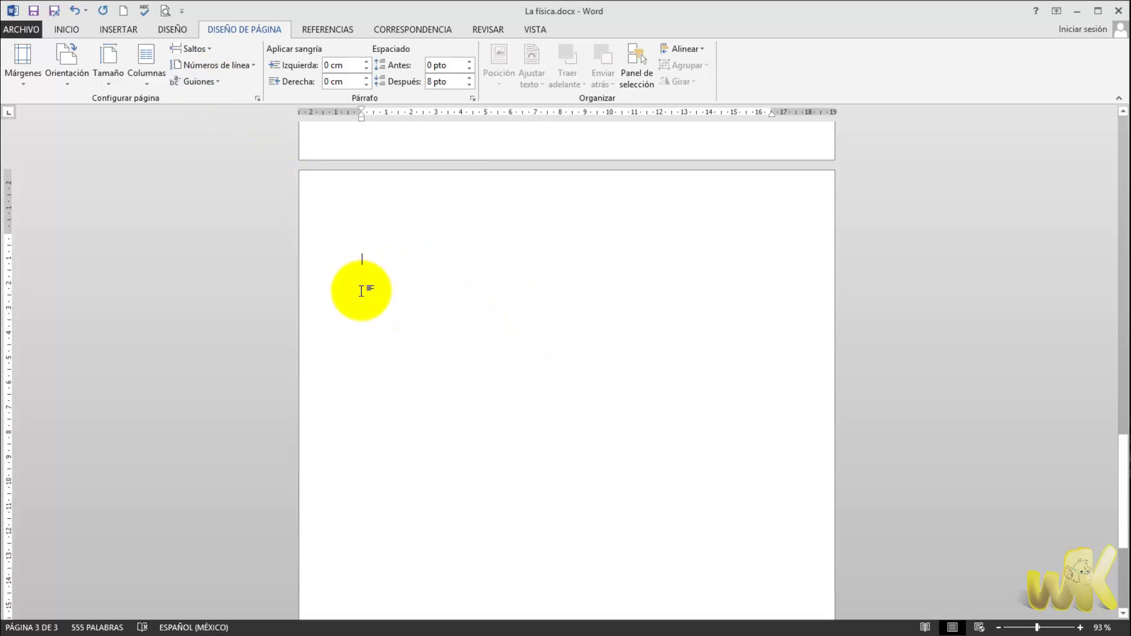
click(120, 28)
click(131, 80)
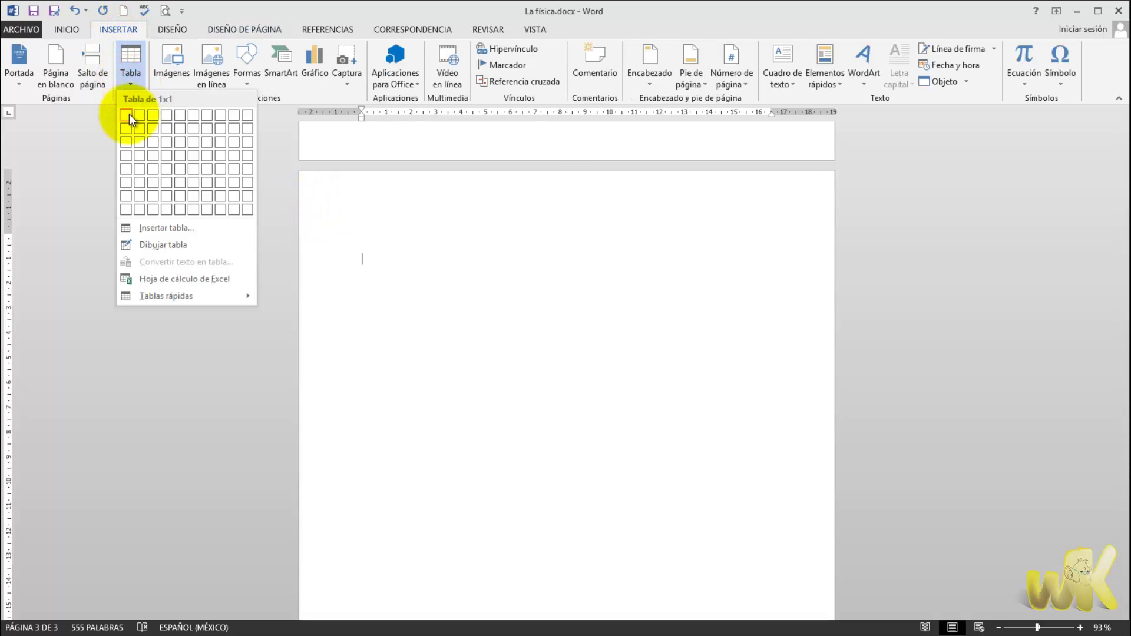
click(129, 114)
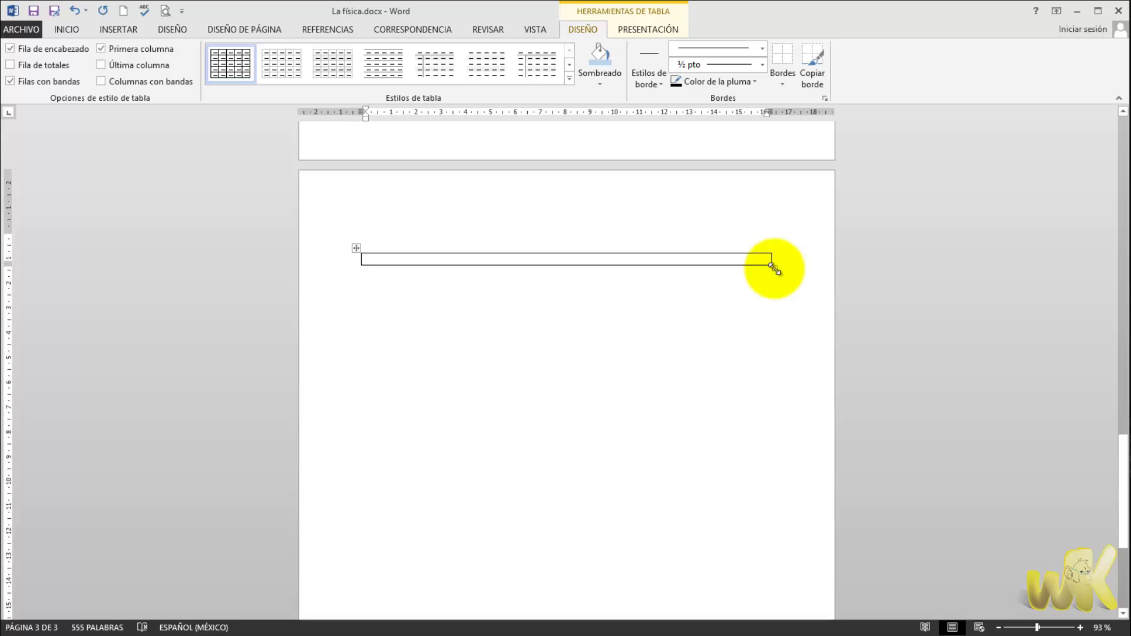
Resize the one-cell table to about 8.3 cm wide by 4.1 cm high and move it slightly down the page
drag(775, 269, 569, 355)
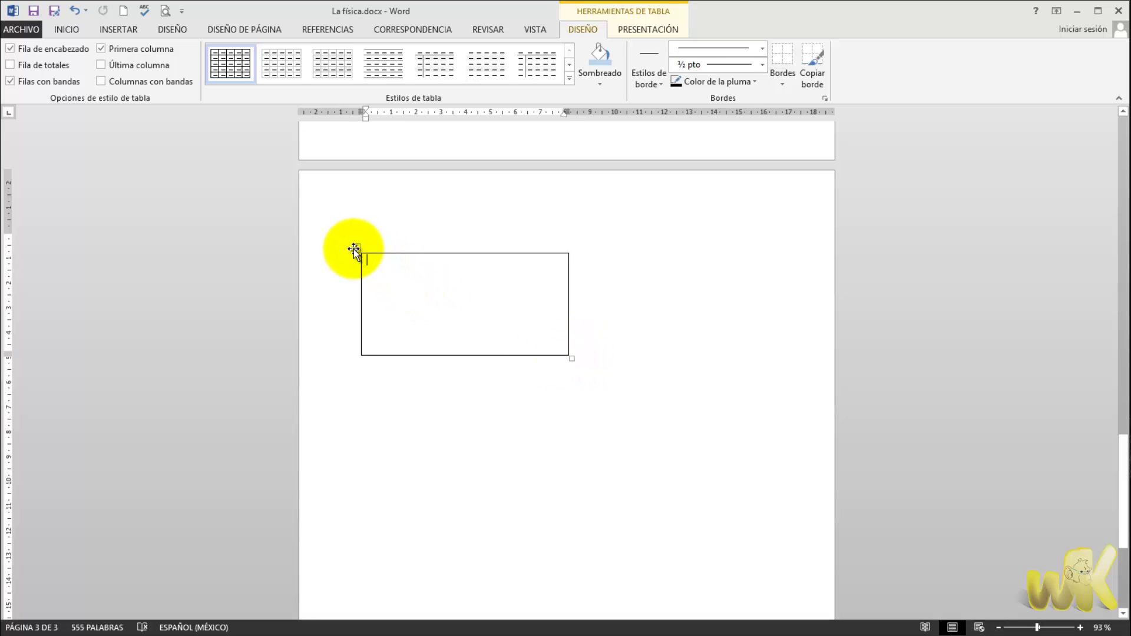
drag(354, 248, 359, 278)
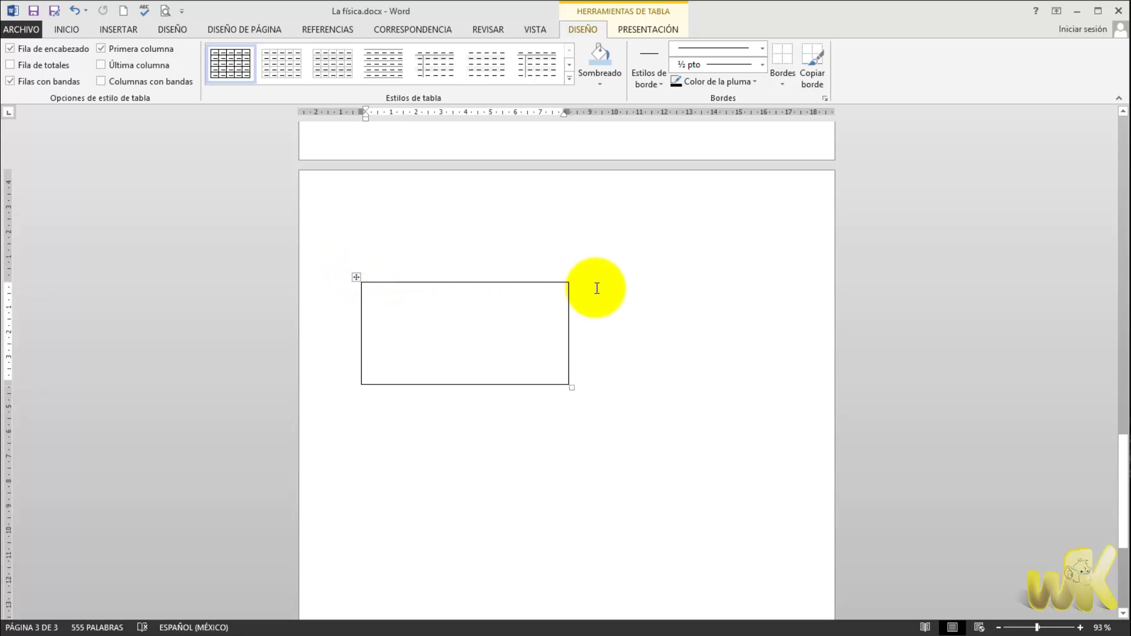
scroll(596, 288, down, 6)
scroll(596, 300, up, 6)
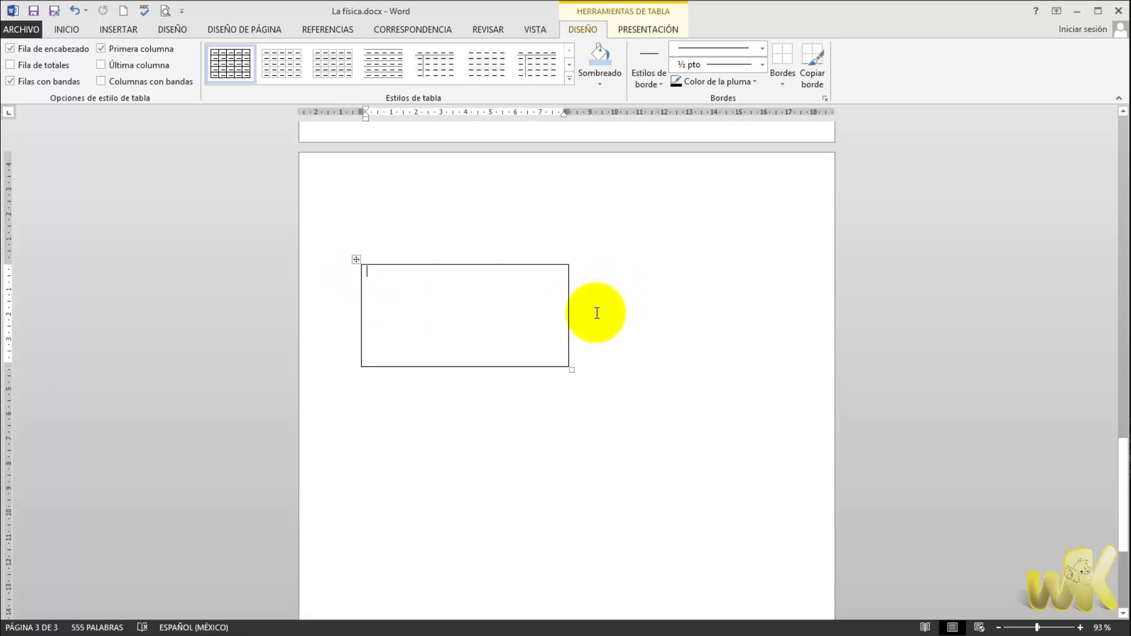
scroll(597, 313, up, 1)
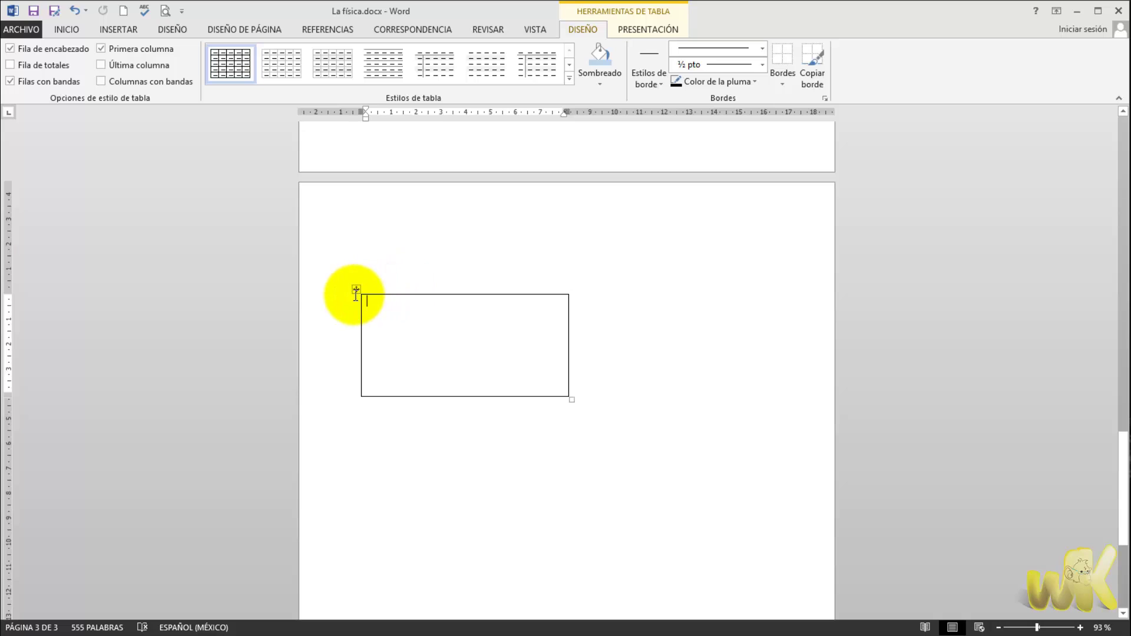
In the one-cell table's properties, set the row height to 4 cm with the height rule Exacto
click(384, 303)
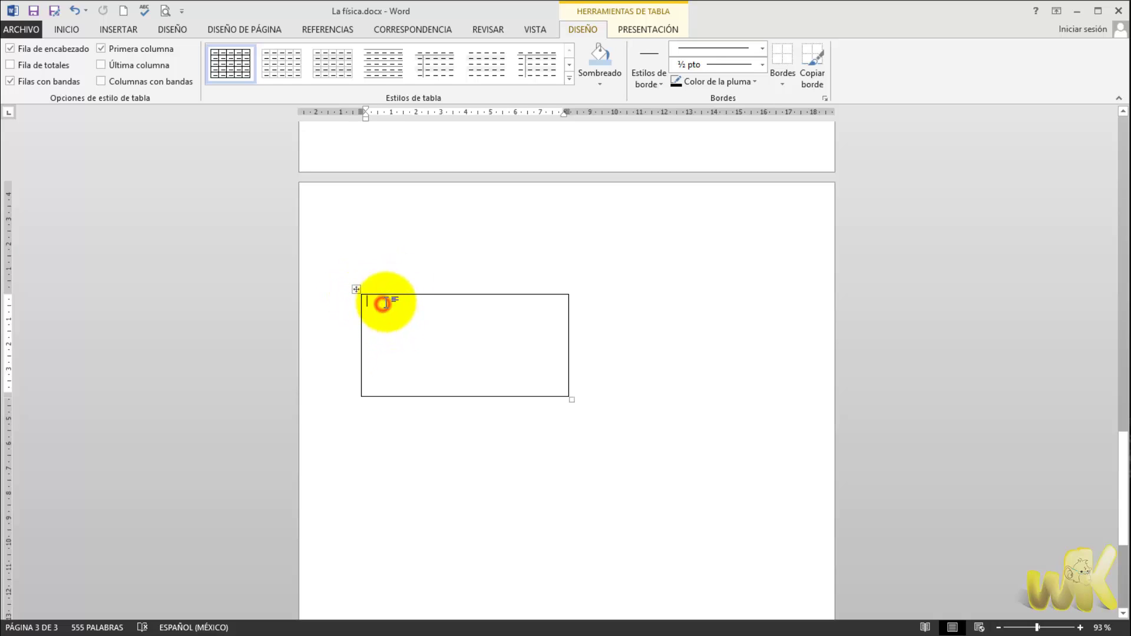
right_click(436, 302)
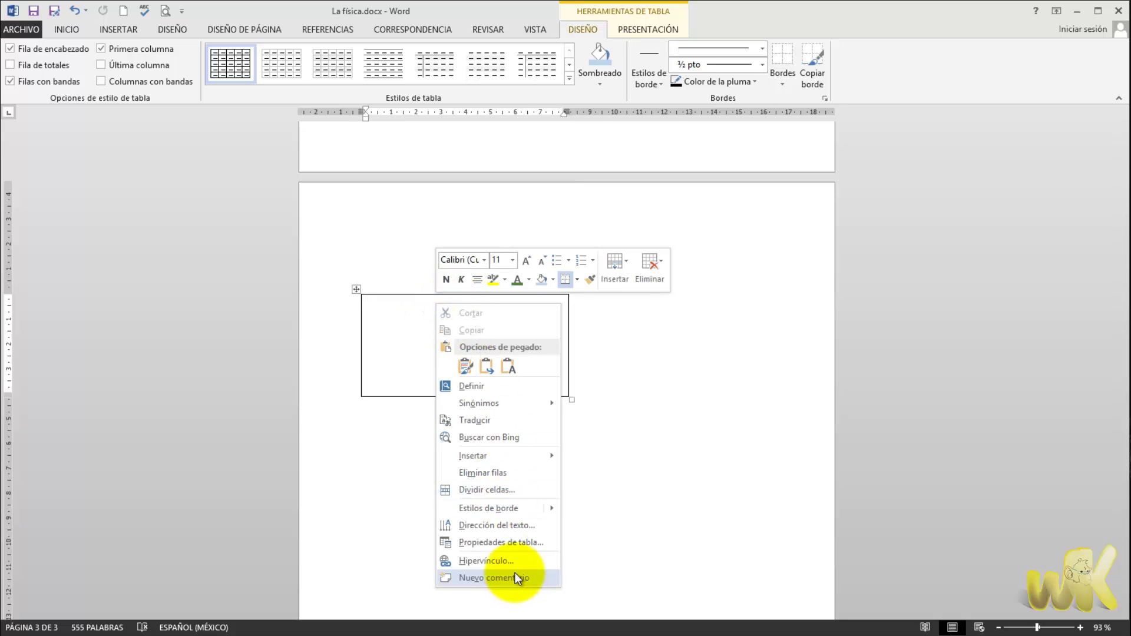
click(493, 542)
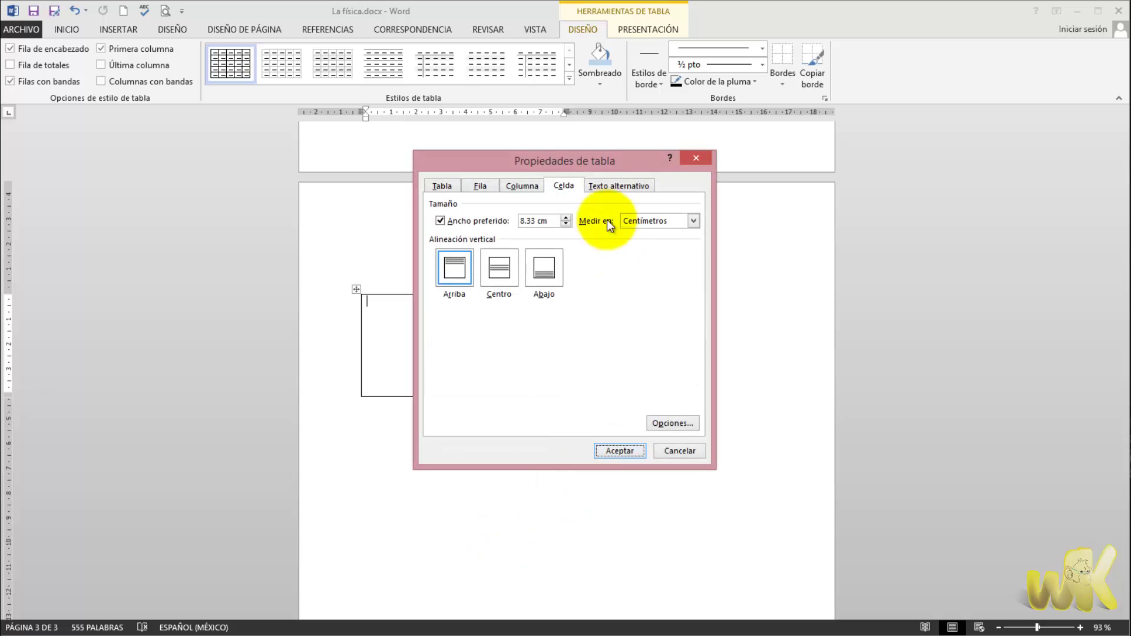
drag(586, 159, 685, 164)
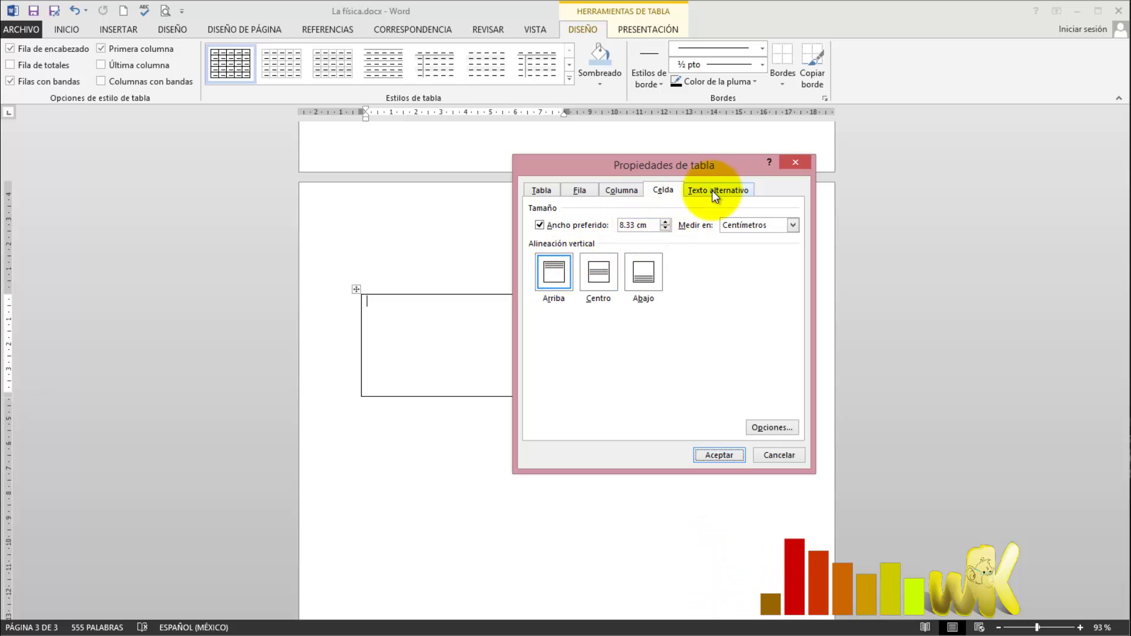
click(663, 190)
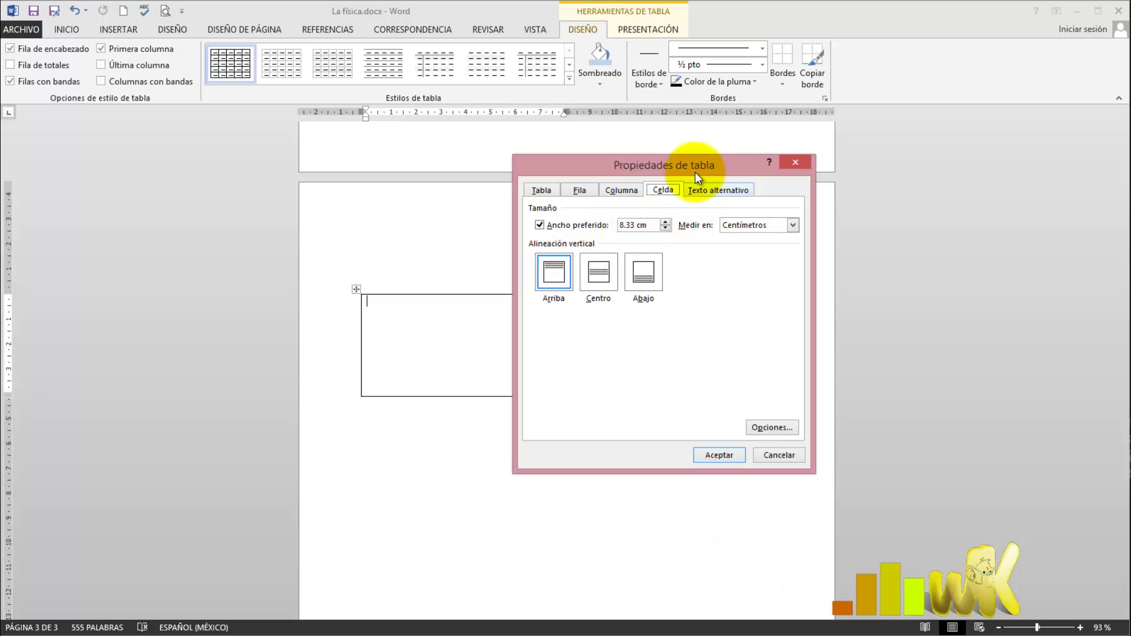
click(583, 190)
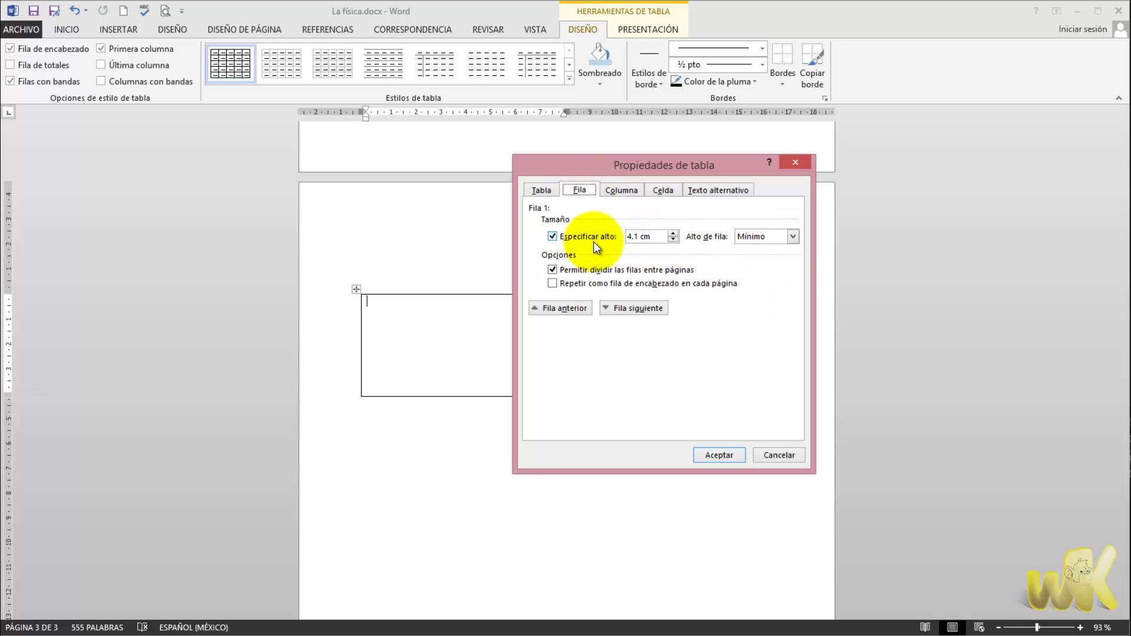
drag(640, 170, 732, 187)
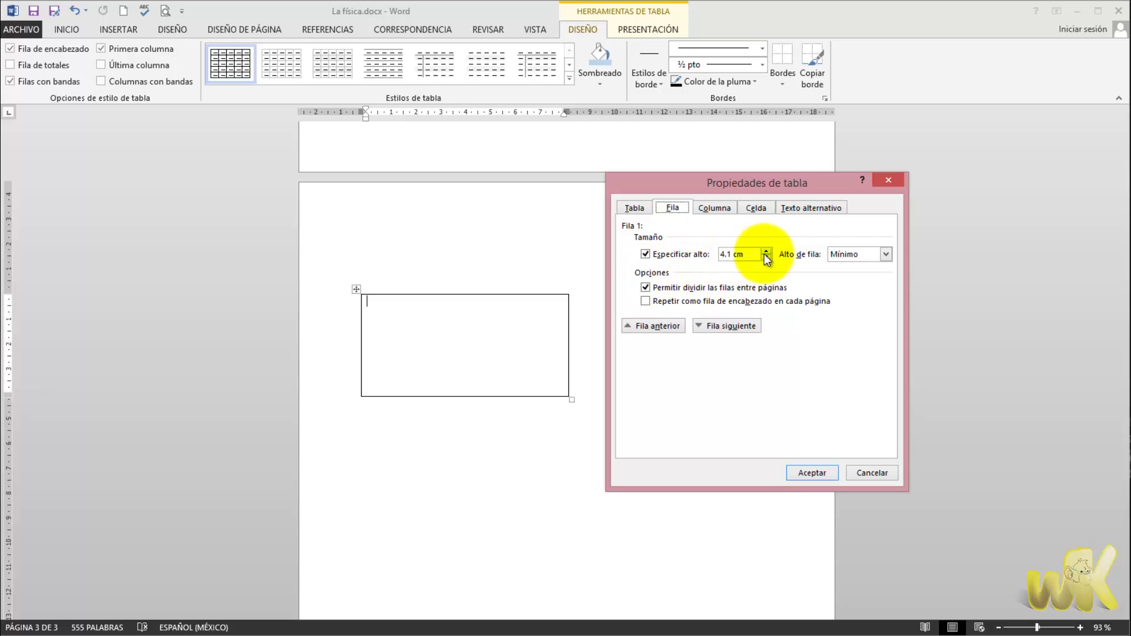
drag(747, 254, 710, 258)
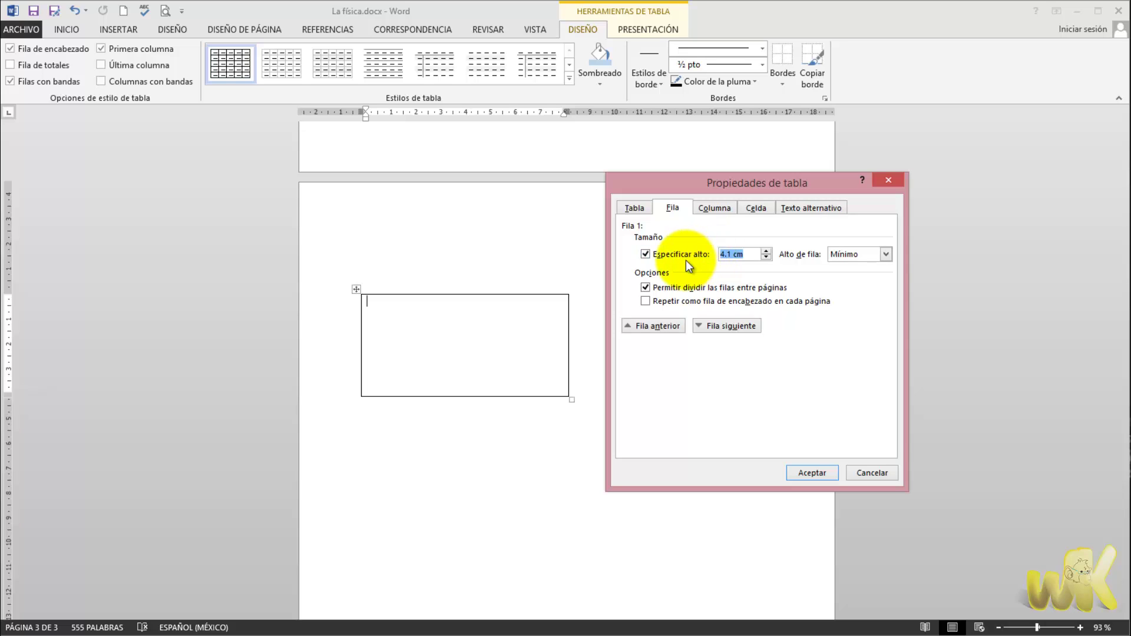
text(4)
key(Tab)
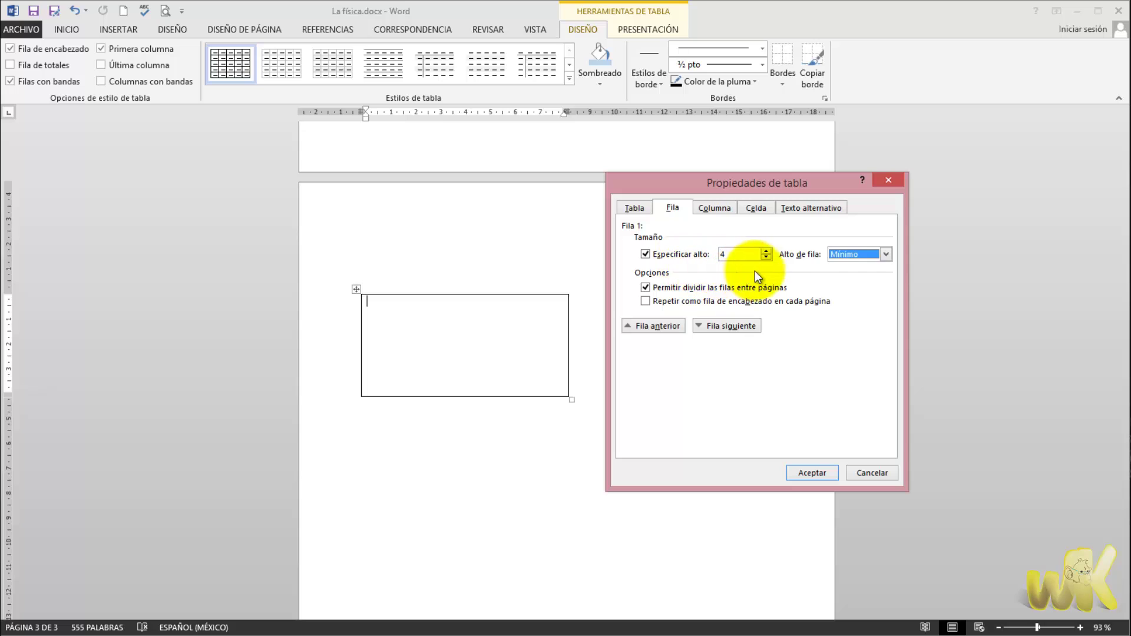
click(886, 254)
click(866, 276)
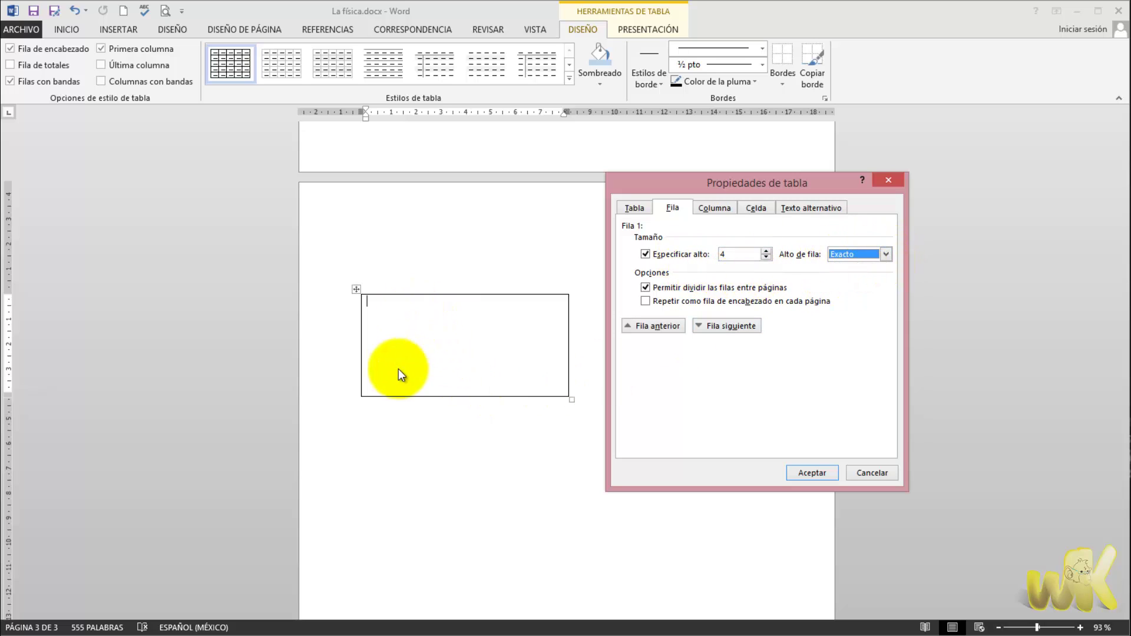
Switch the one-cell table's row height rule to Mínimo and apply the table properties
click(866, 260)
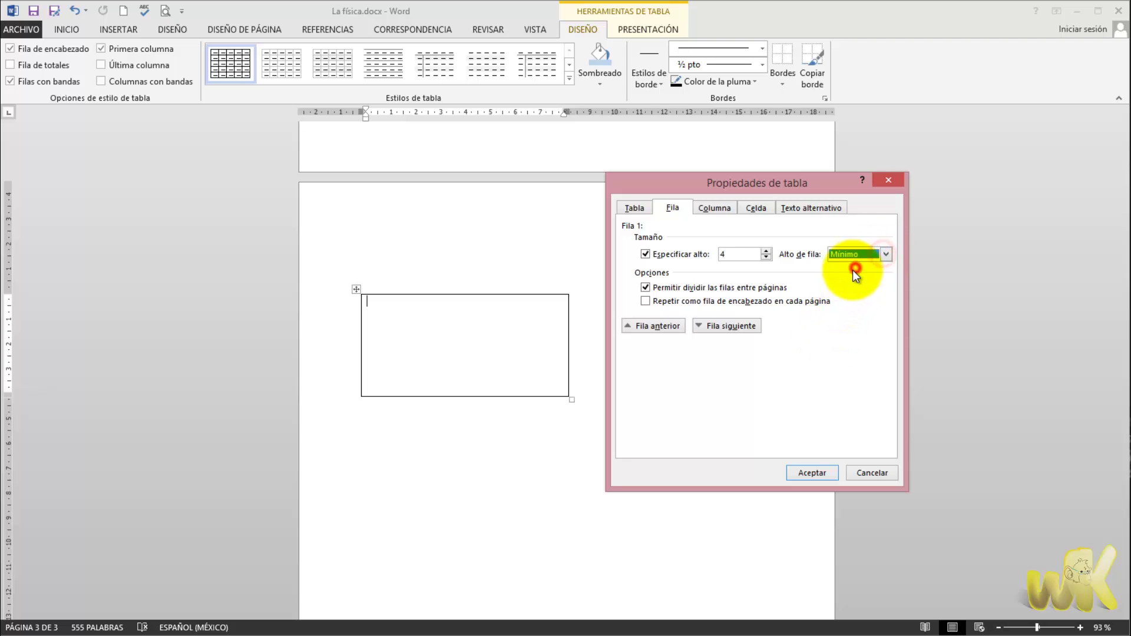
click(853, 268)
click(810, 473)
click(442, 313)
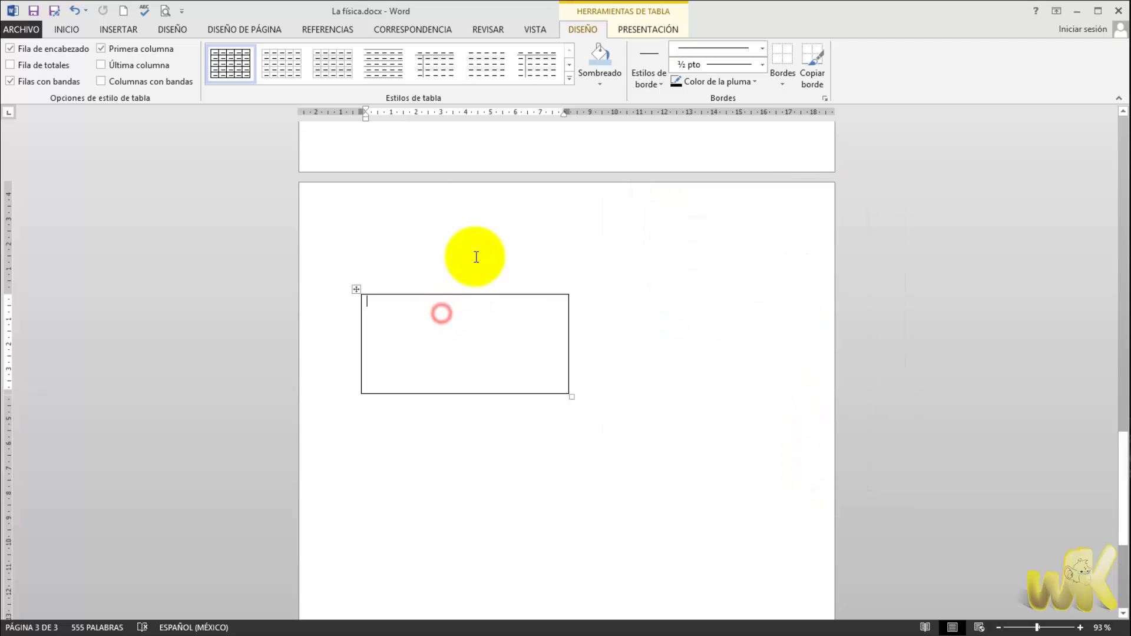
Show the formatting marks and add eleven blank lines inside the one-cell table
click(57, 29)
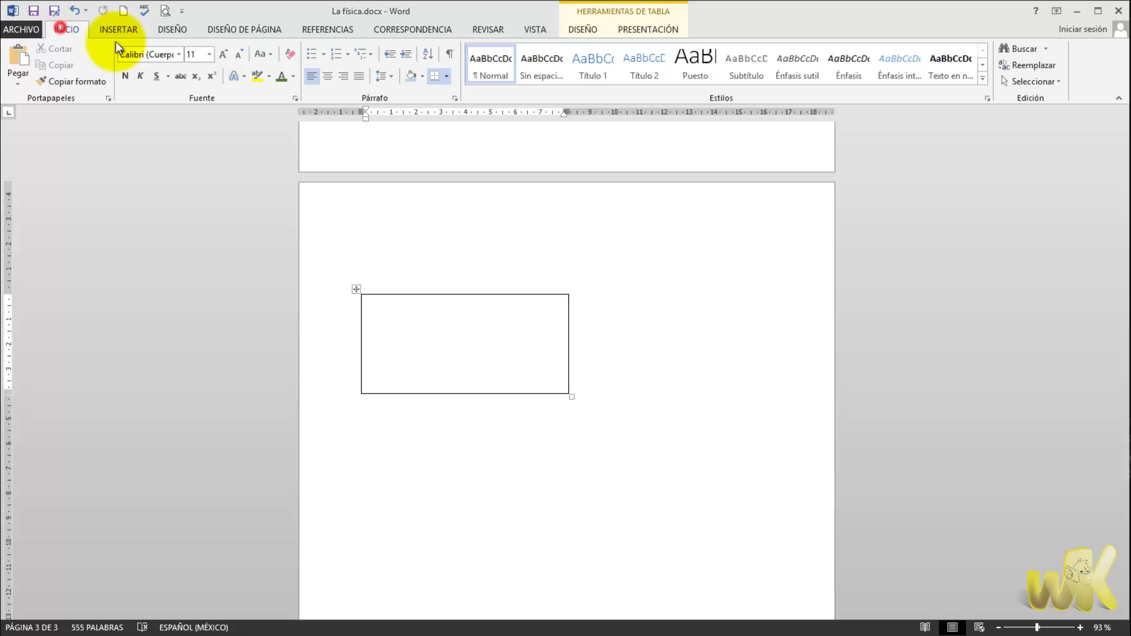
click(449, 54)
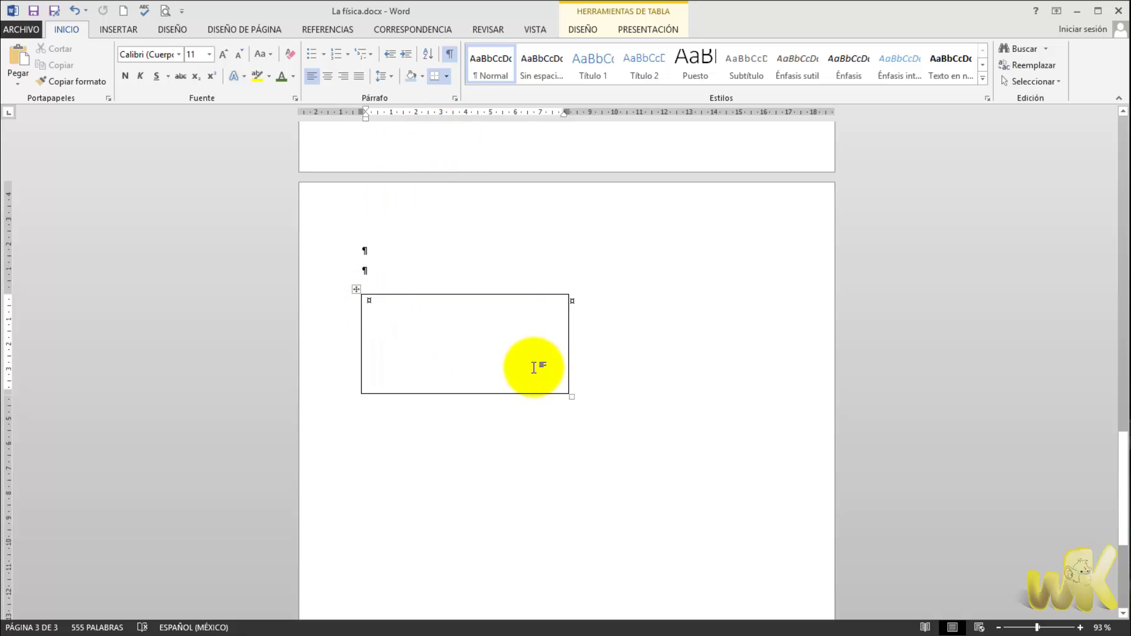
key(Return)
key(Return)
key(Return)
key(Return)
key(Return)
key(Return)
key(Return)
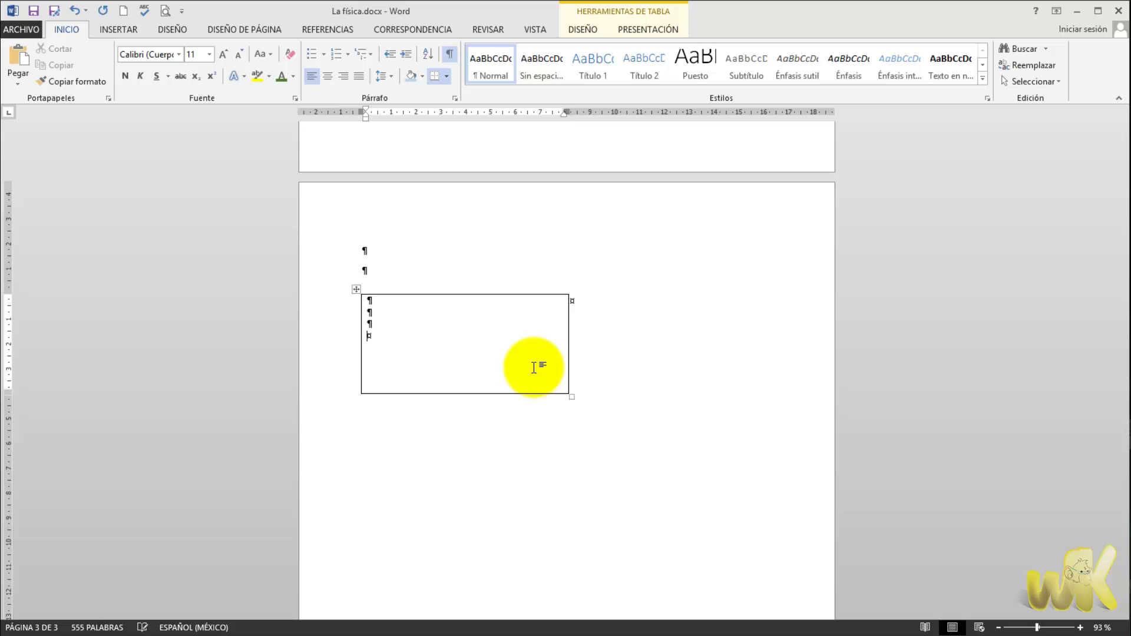
key(Return)
key(Return)
key(Return)
key(Return)
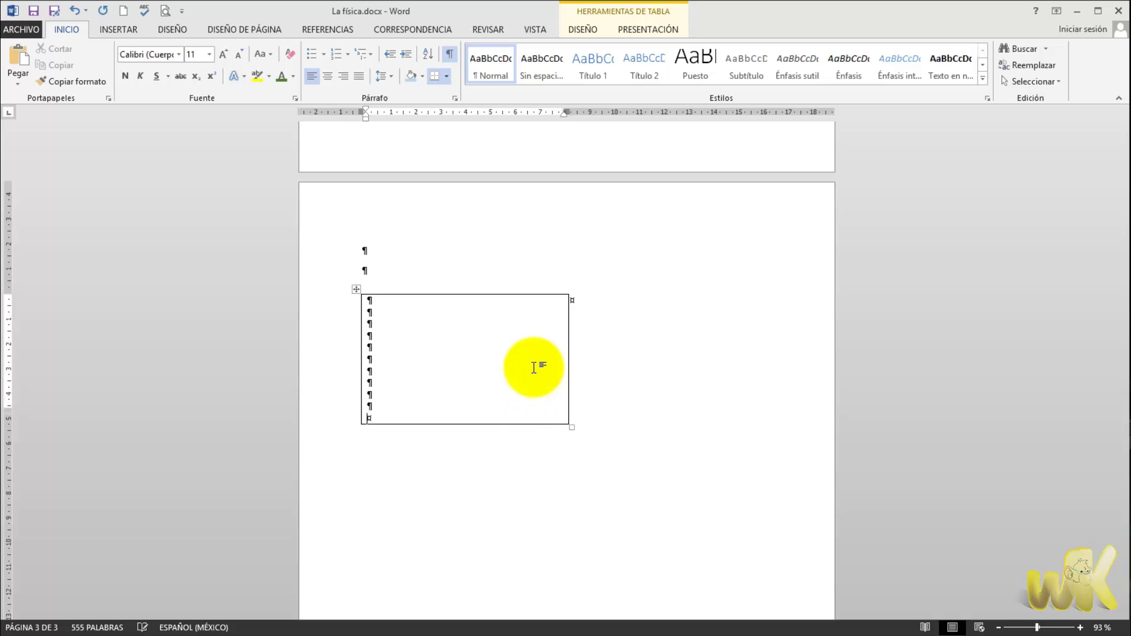
Delete the surplus blank lines in the cell, leaving three paragraph marks above the end-of-cell mark
key(BackSpace)
key(BackSpace)
key(BackSpace)
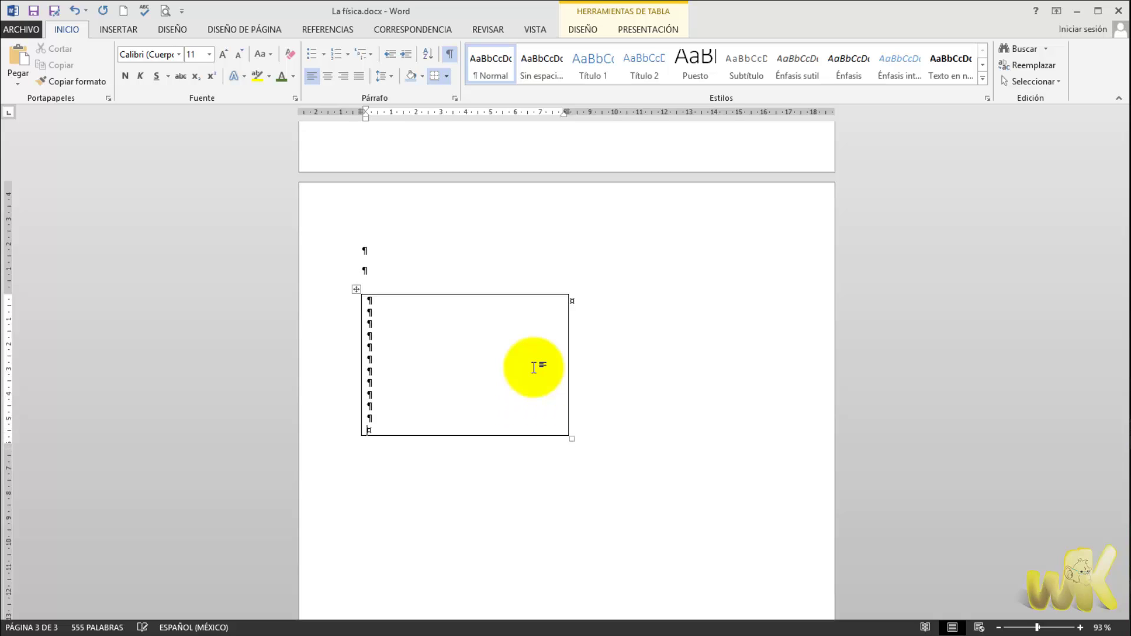
key(BackSpace)
key(BackSpace)
key(BackSpace)
key(BackSpace)
key(BackSpace)
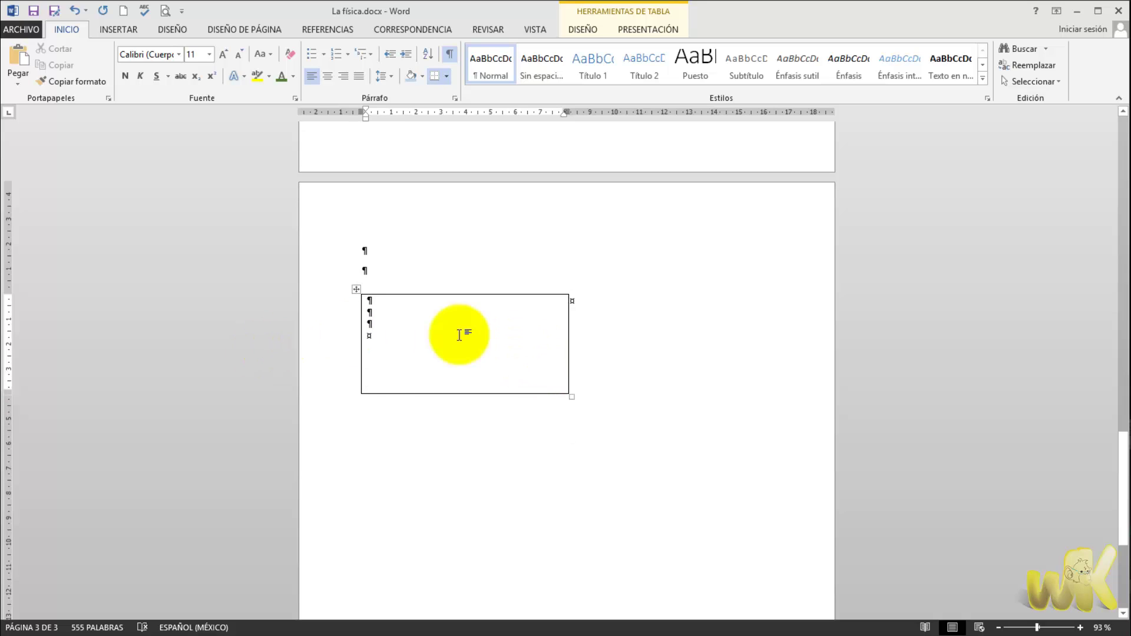
Change the one-cell table's row height rule to Exacto and apply it
right_click(472, 322)
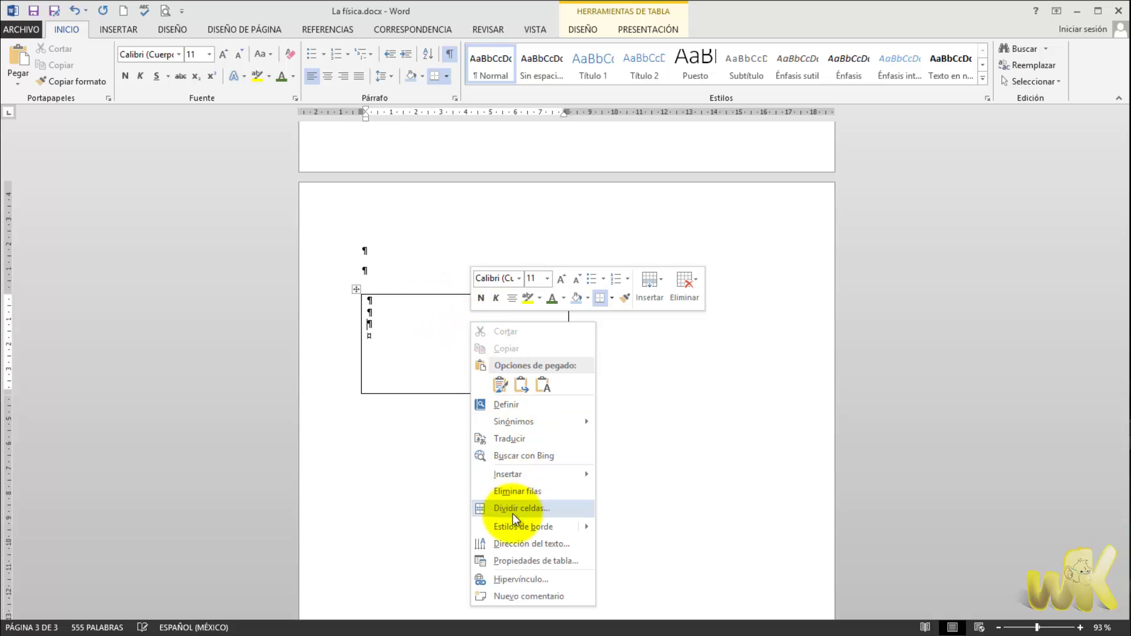
click(512, 560)
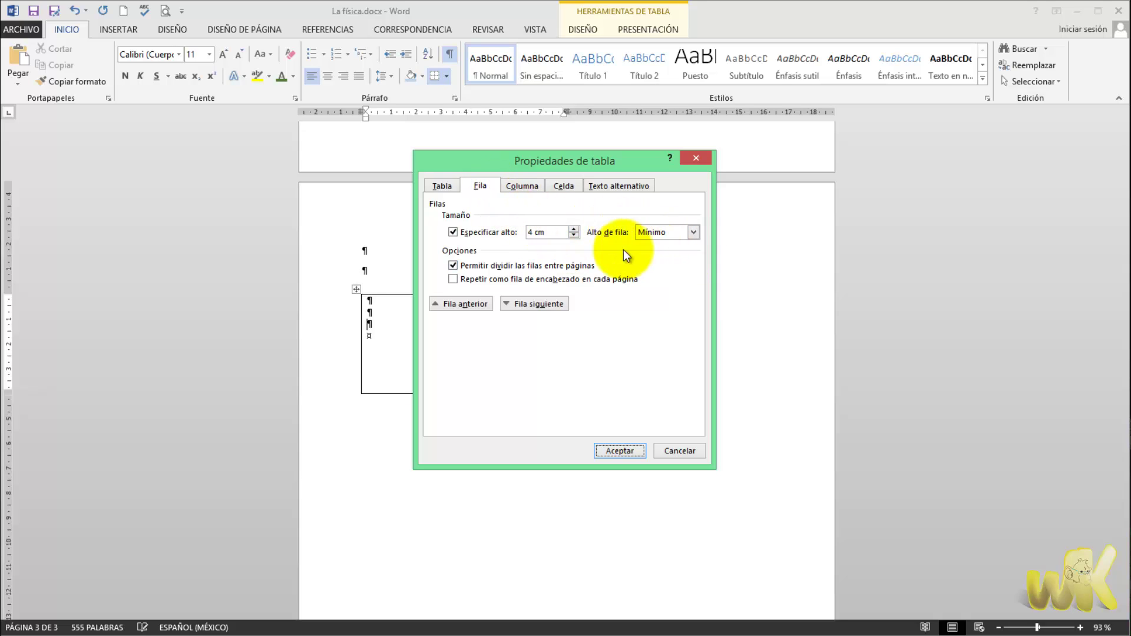
click(694, 233)
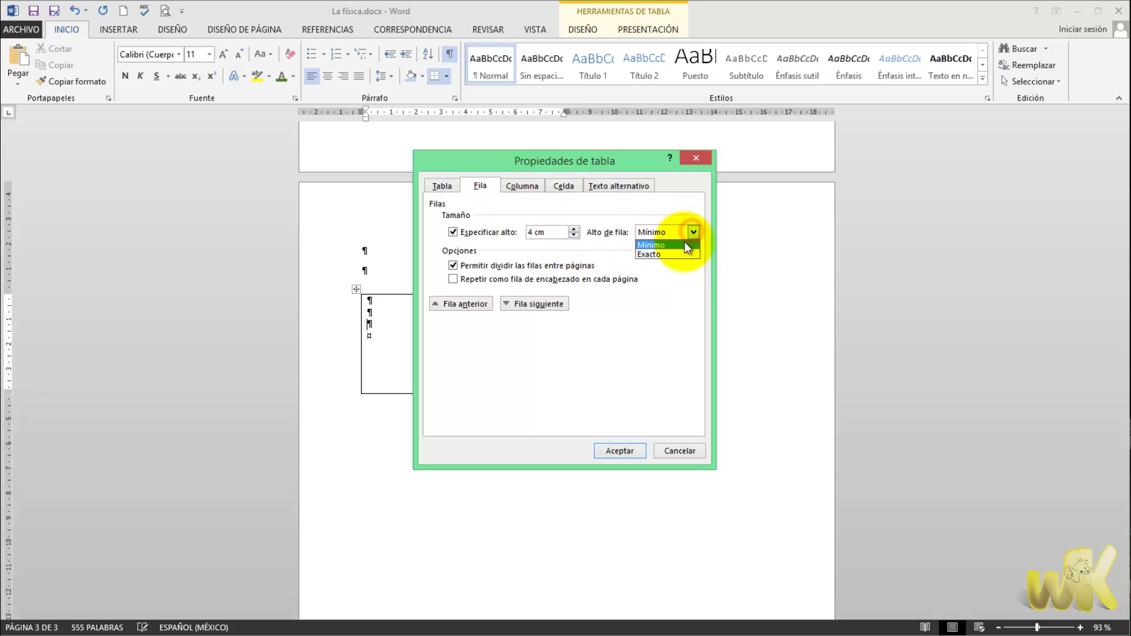
click(665, 256)
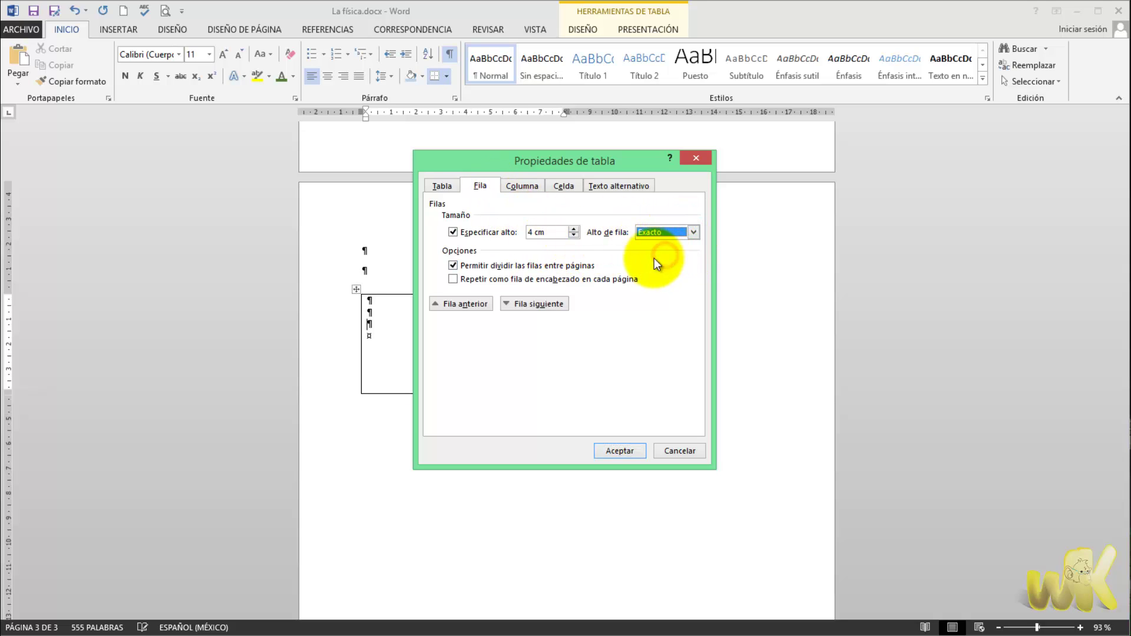
click(620, 451)
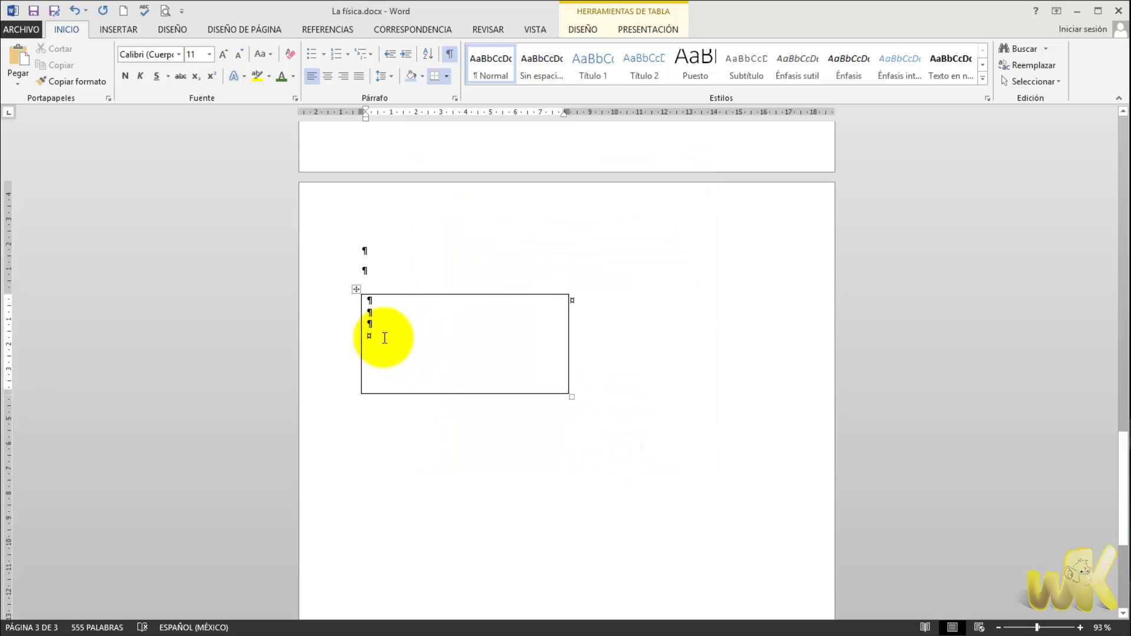
Test the exact row height by adding blank lines in the cell, and delete the surplus, leaving four paragraph marks
key(Return)
key(Return)
key(Return)
key(Return)
key(Return)
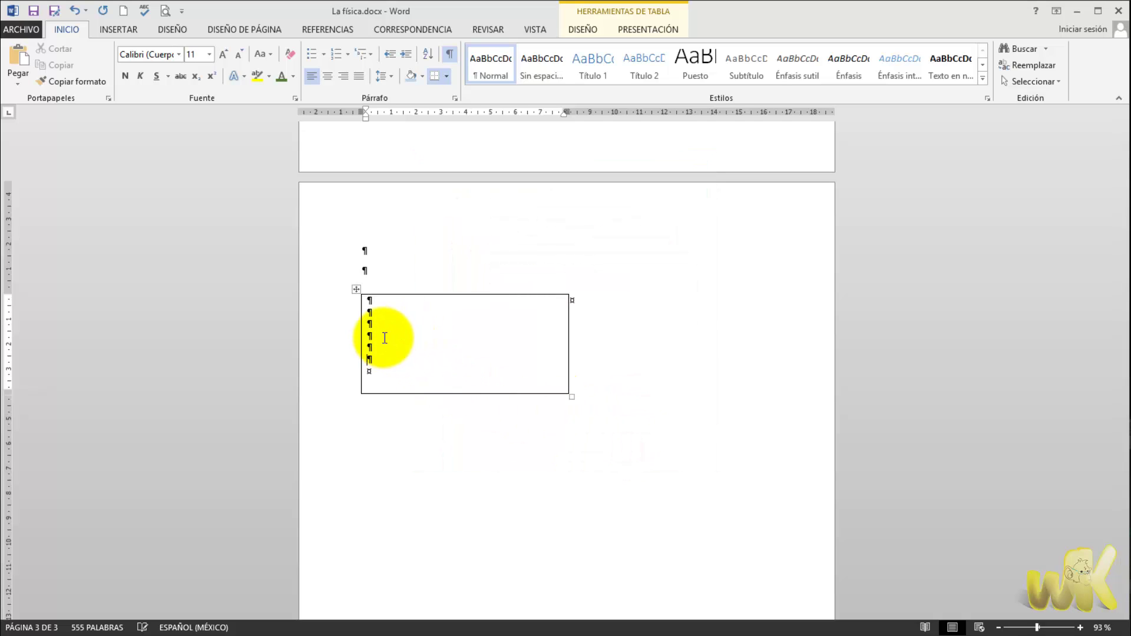
key(Return)
key(BackSpace)
key(BackSpace)
key(BackSpace)
key(BackSpace)
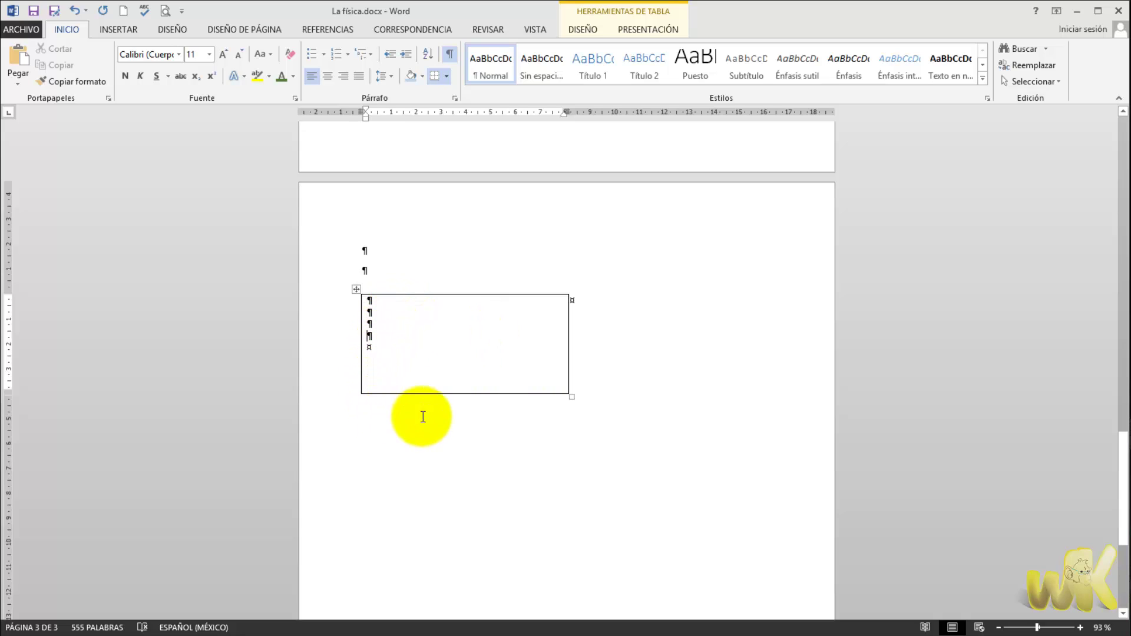
Set the preferred width of the one-cell table's column to 8 cm, measured in Centímetros, and apply it
right_click(406, 311)
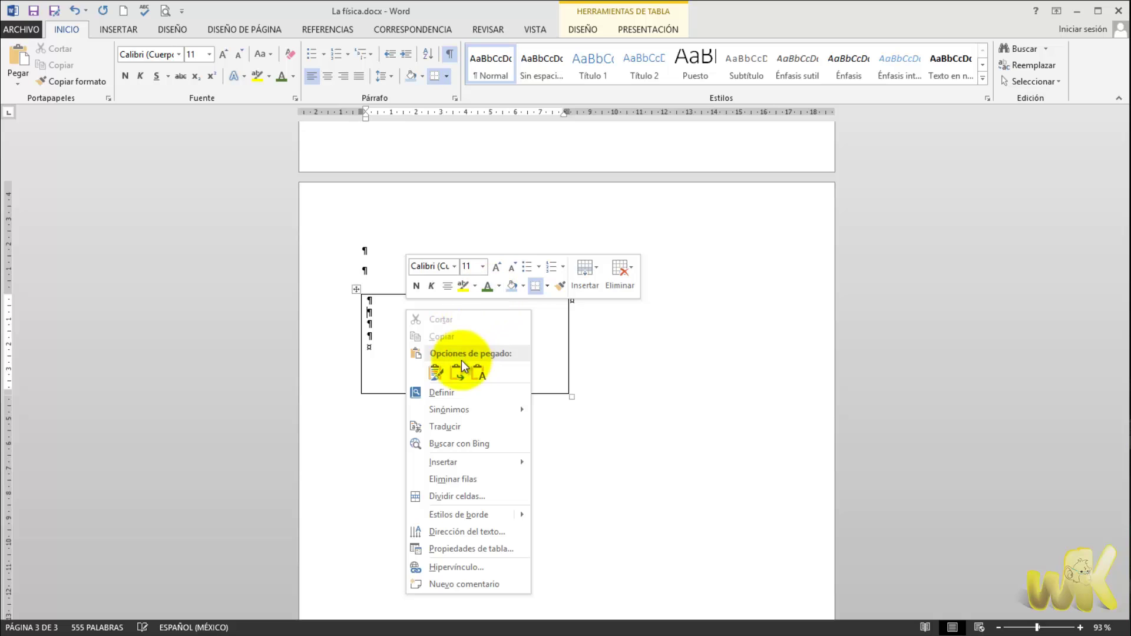
click(477, 548)
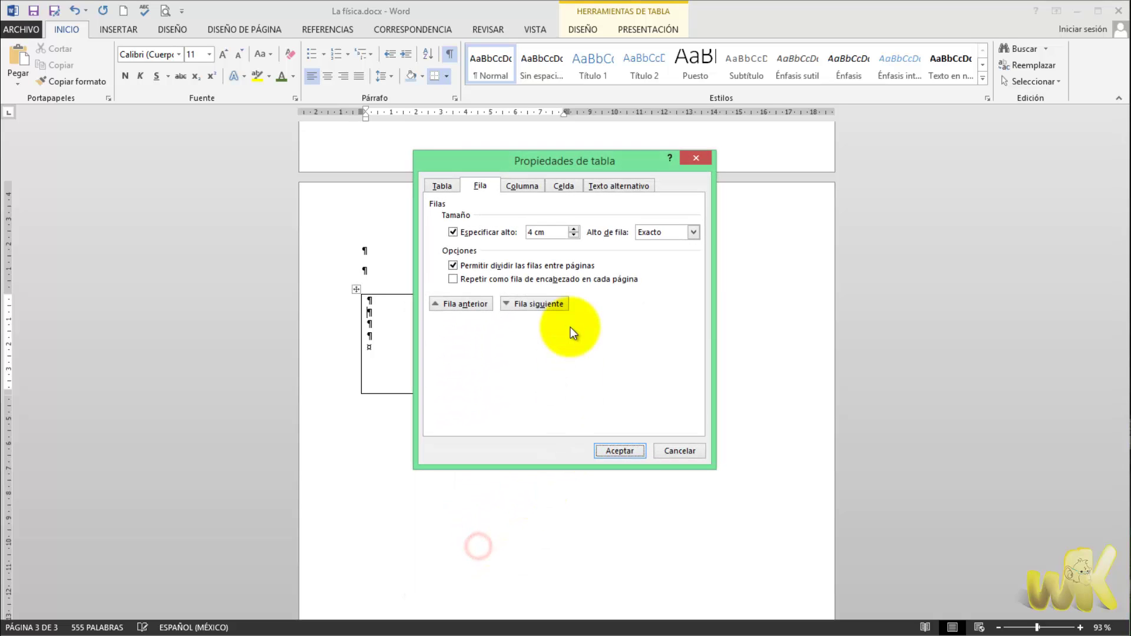
click(517, 188)
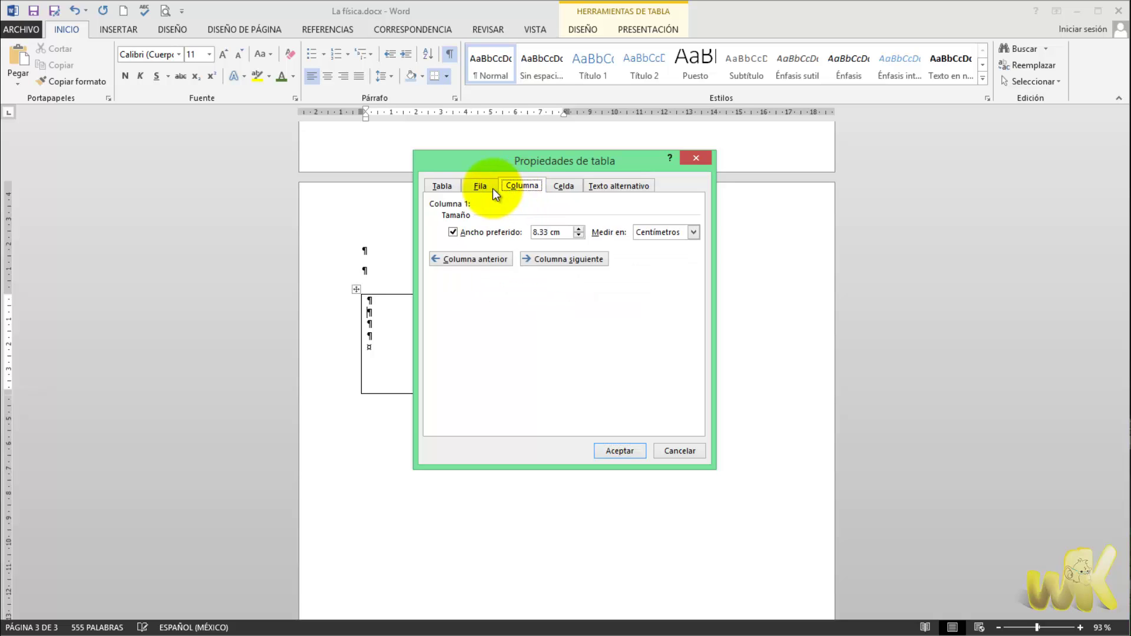
click(468, 184)
click(513, 186)
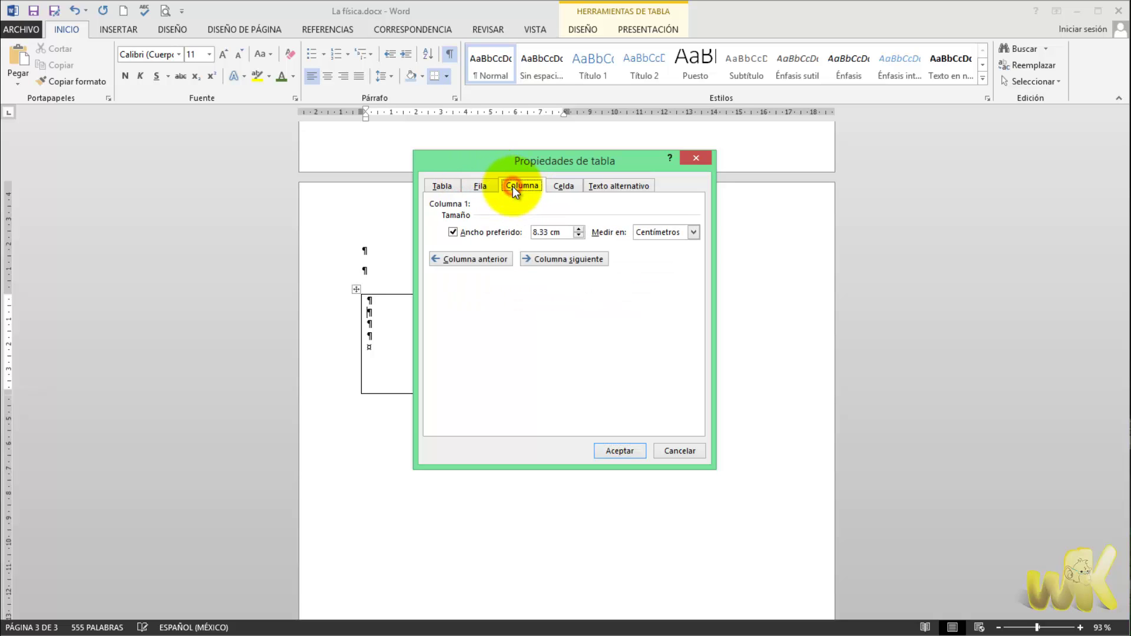
click(694, 232)
click(695, 232)
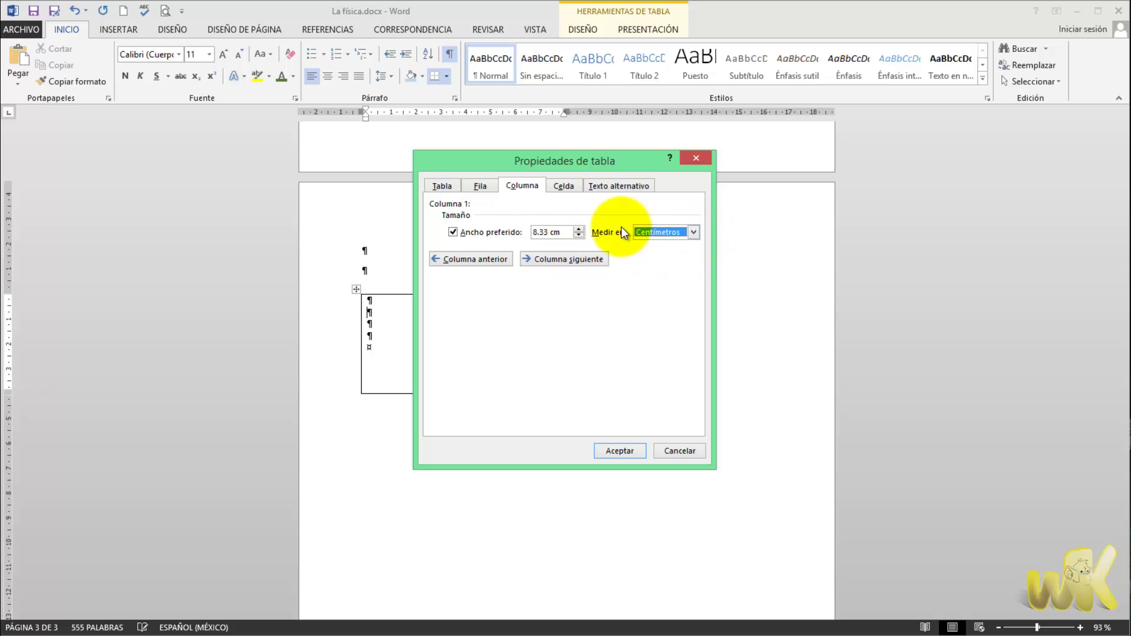
key(ctrl+shift+Tab)
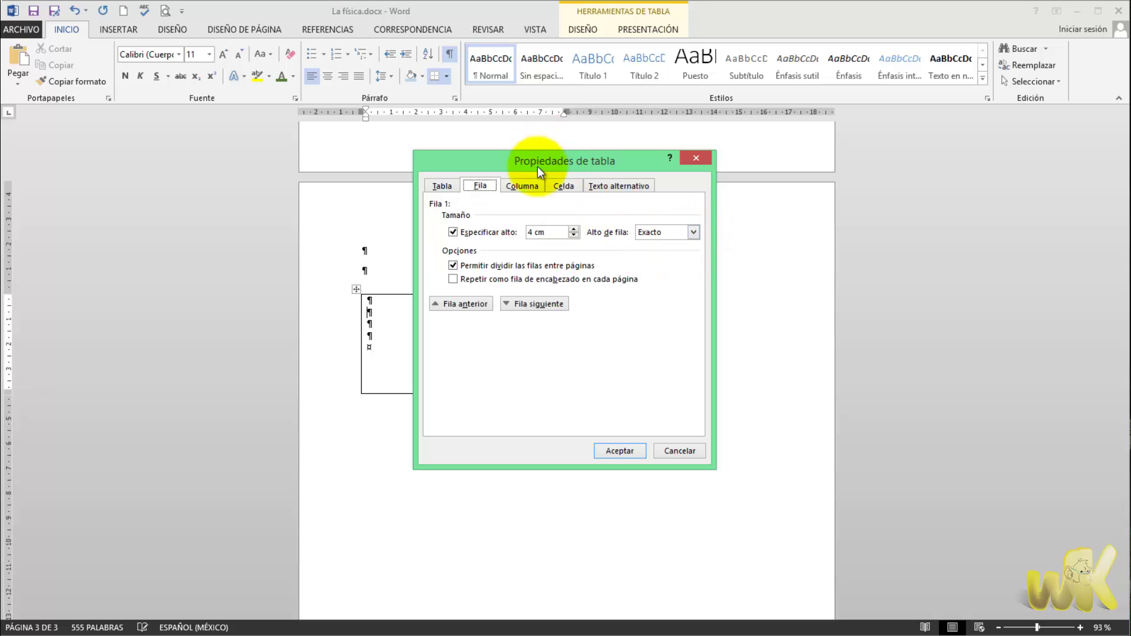
click(514, 187)
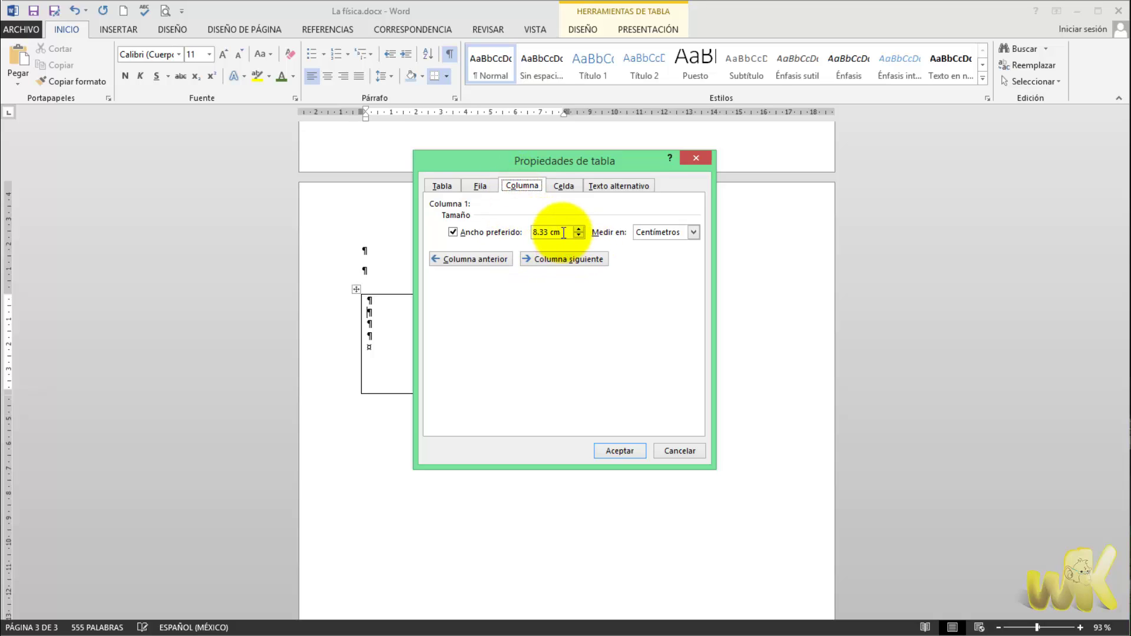
drag(563, 232, 525, 226)
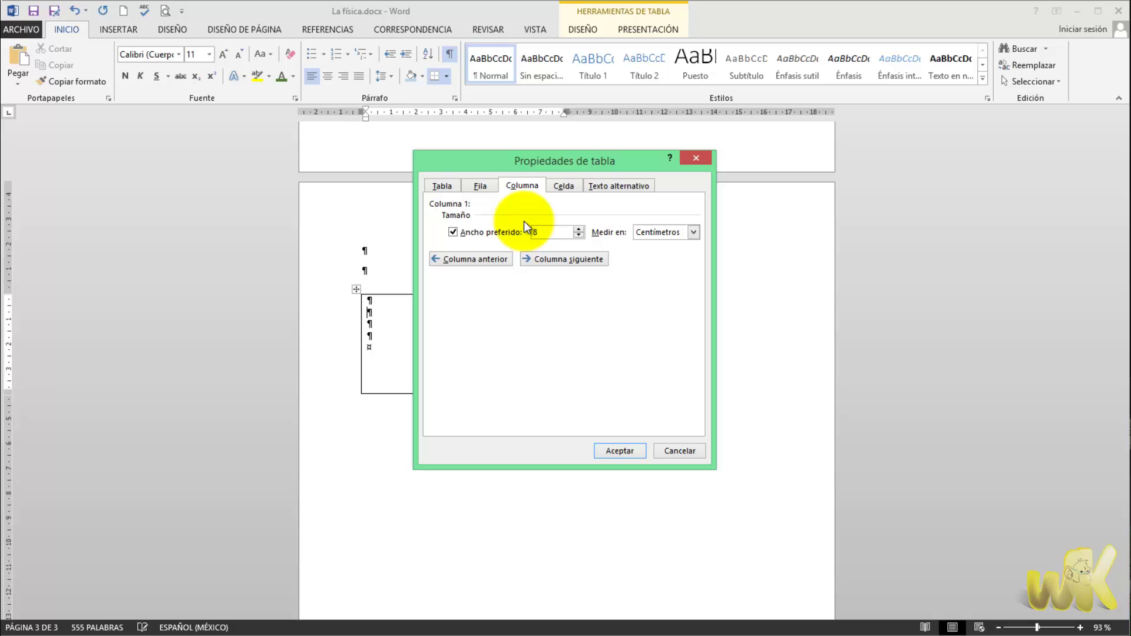
key(Tab)
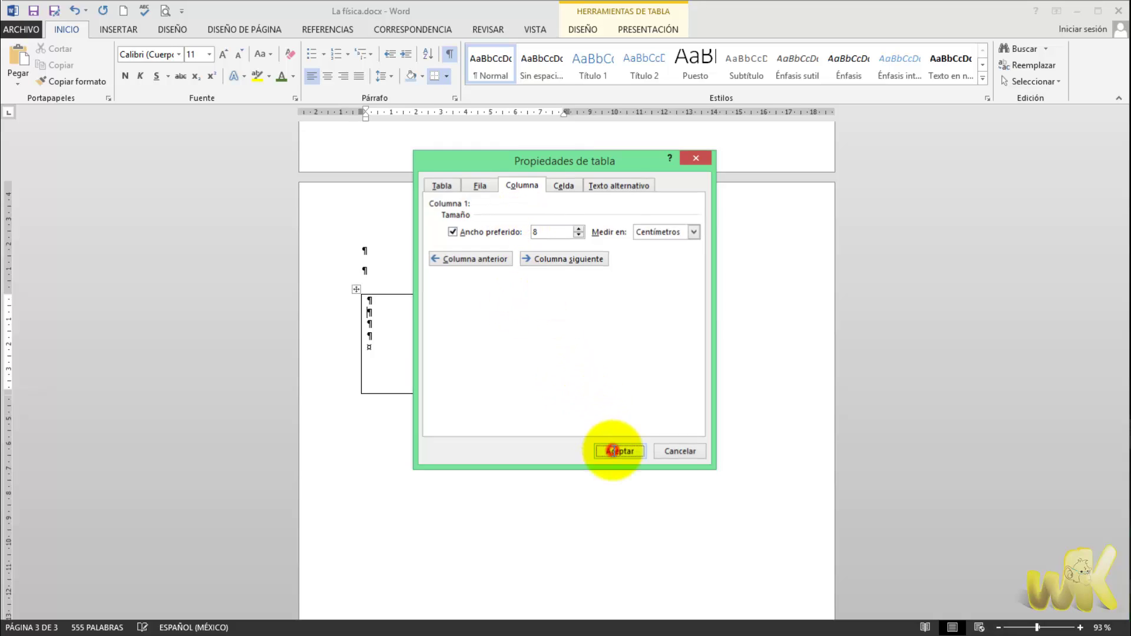
click(619, 450)
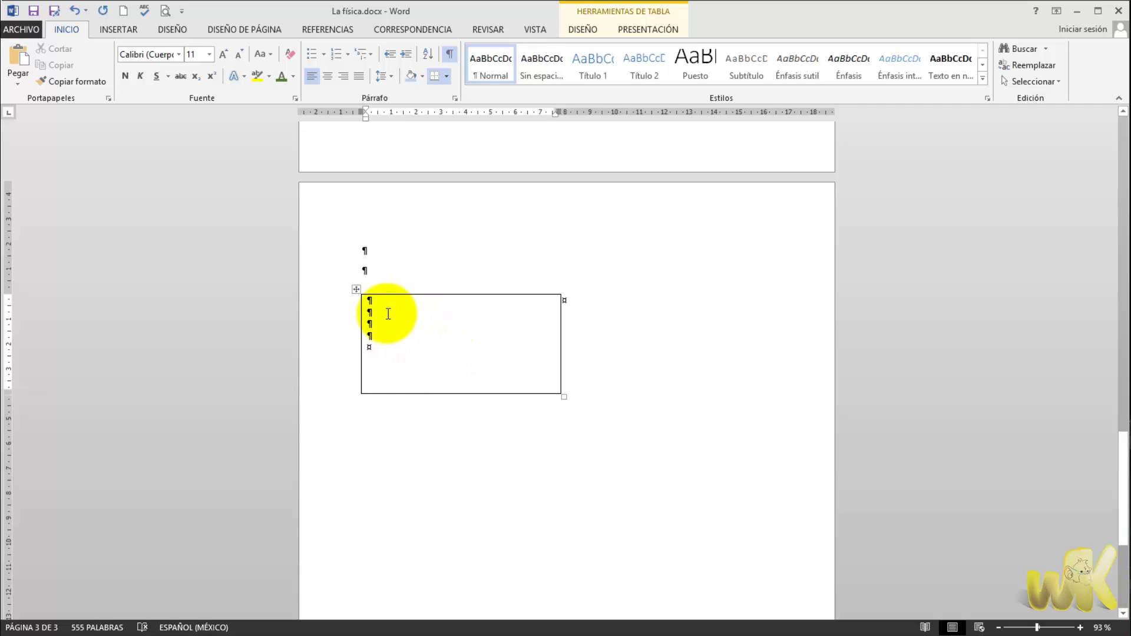
Add blank lines down to the cell's lower border, and delete the surplus, leaving five paragraph marks
key(Return)
key(Return)
key(Return)
key(Return)
key(Return)
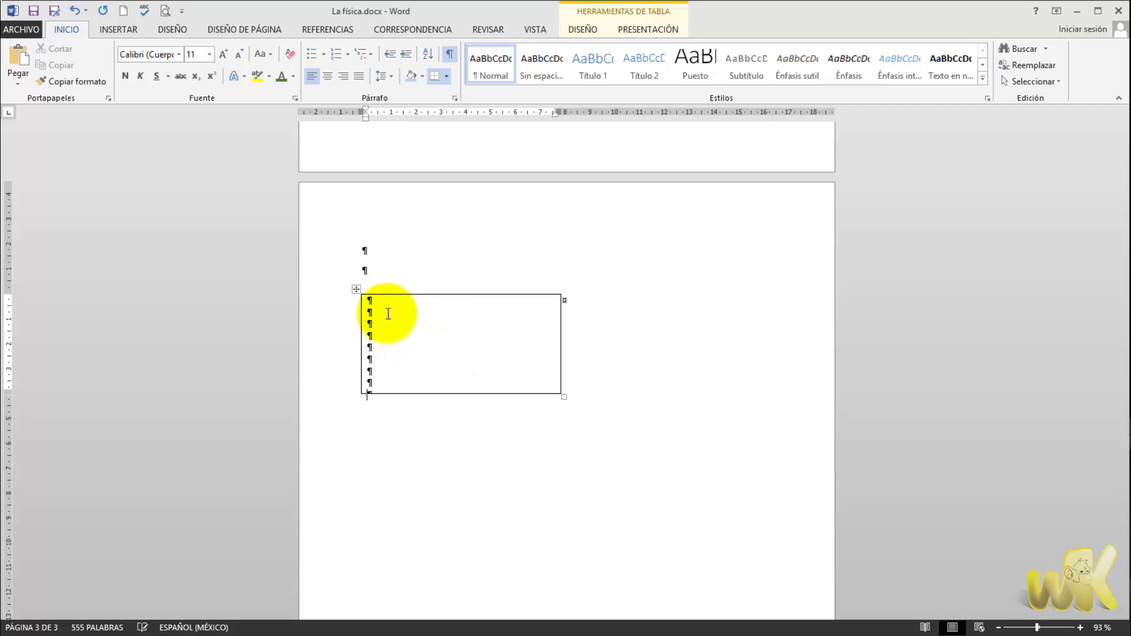
key(BackSpace)
key(BackSpace)
key(BackSpace)
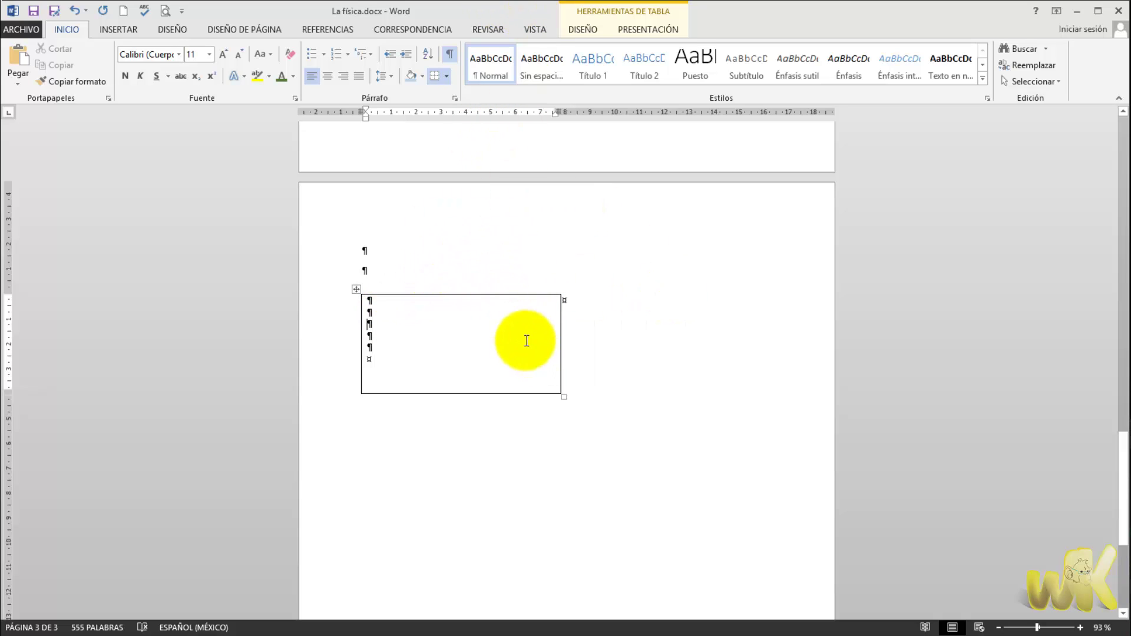
In the table's positioning options, set the vertical position to 5 cm relative to Página
right_click(511, 327)
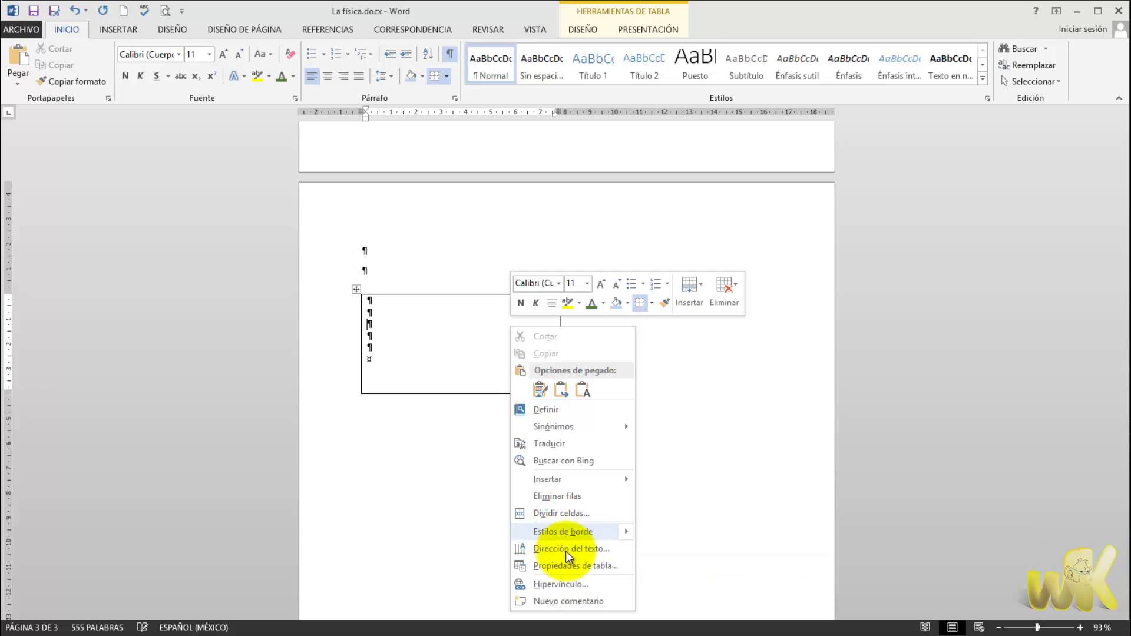
click(568, 566)
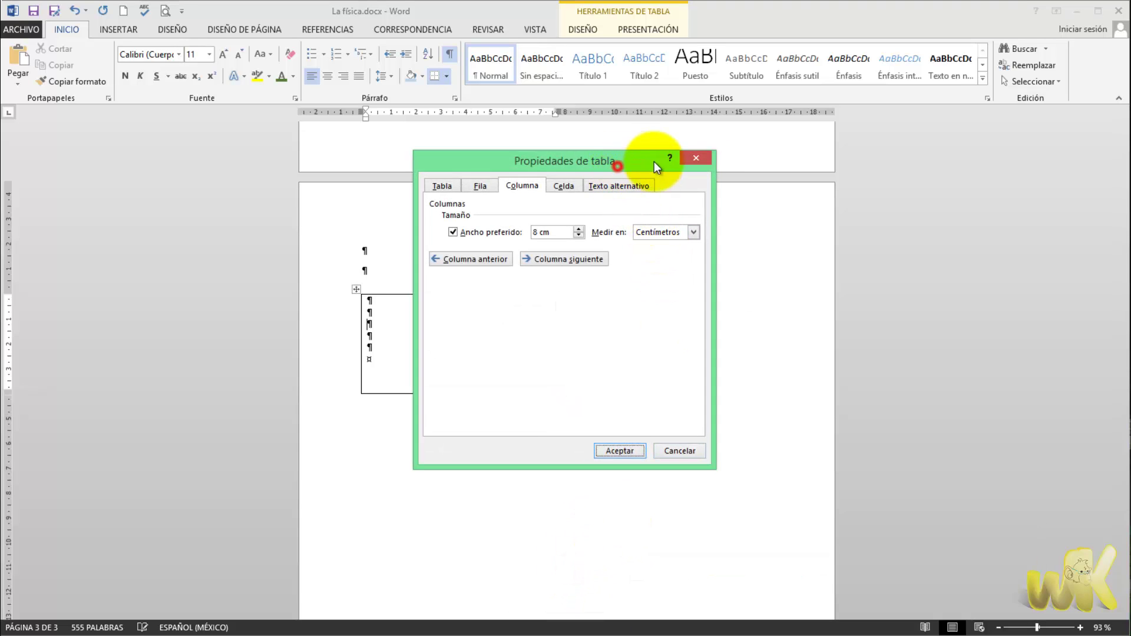
drag(654, 161, 694, 154)
click(670, 167)
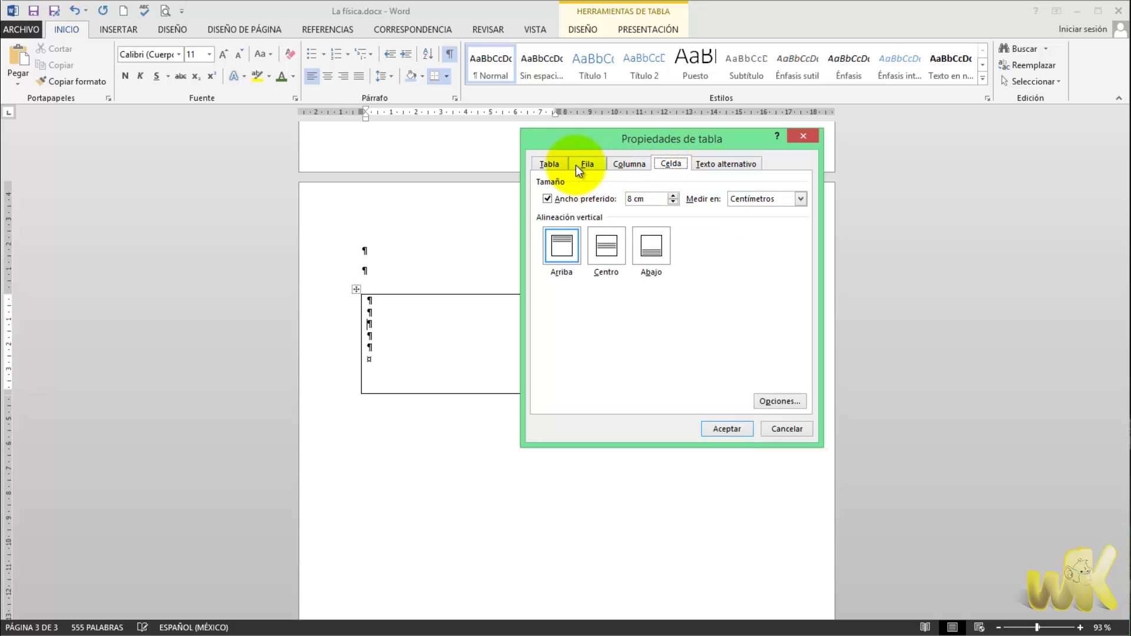
click(546, 165)
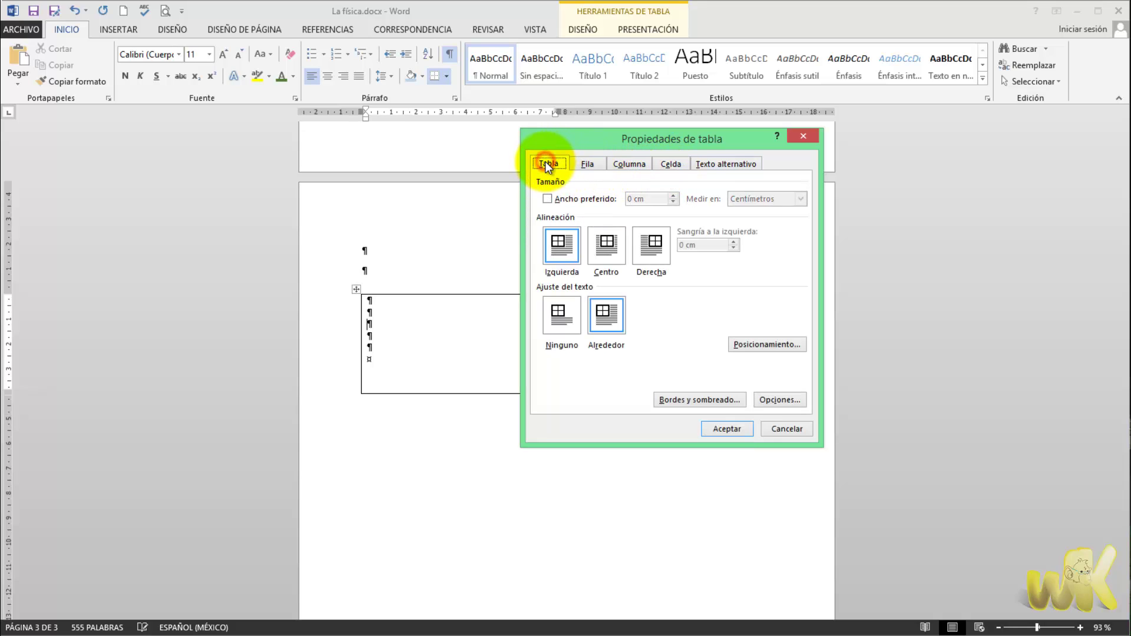
click(766, 345)
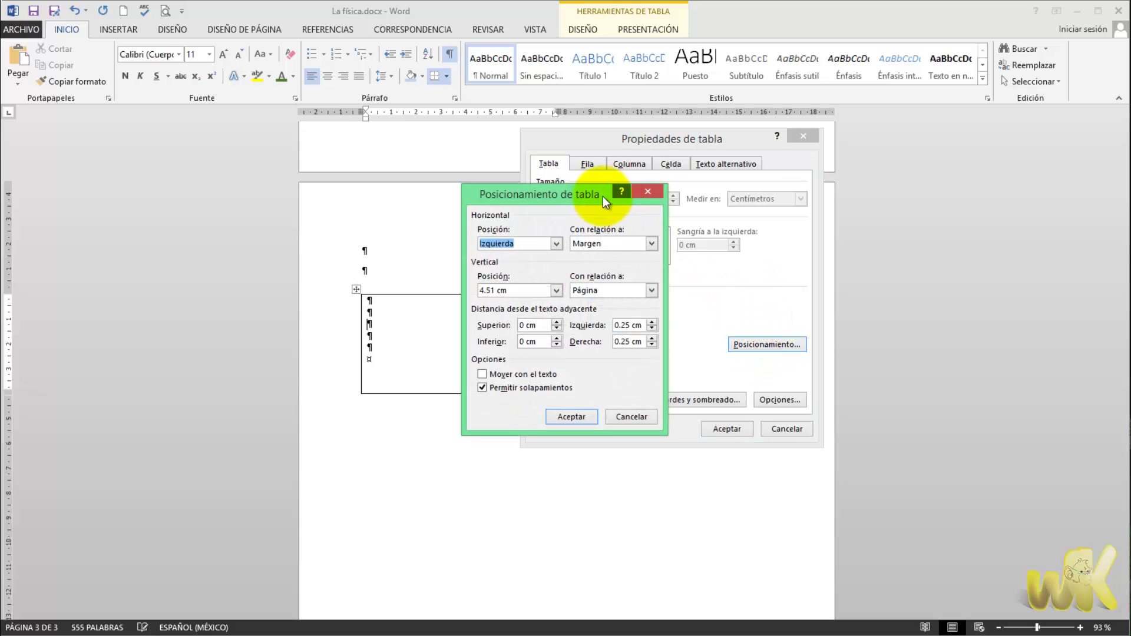
drag(607, 196, 862, 203)
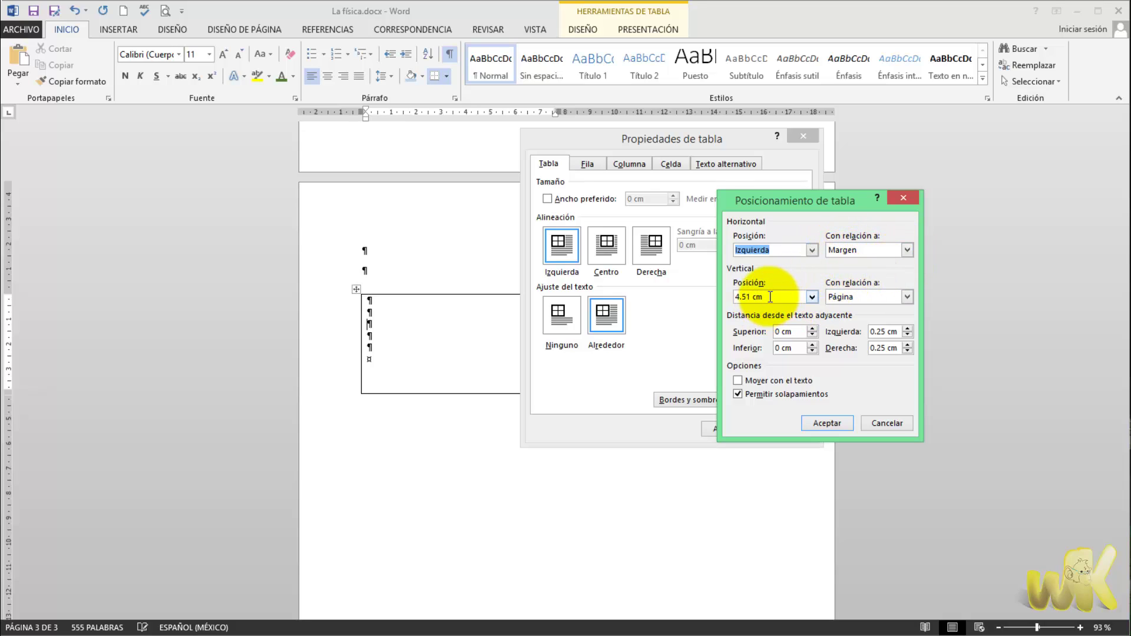
drag(770, 297, 723, 296)
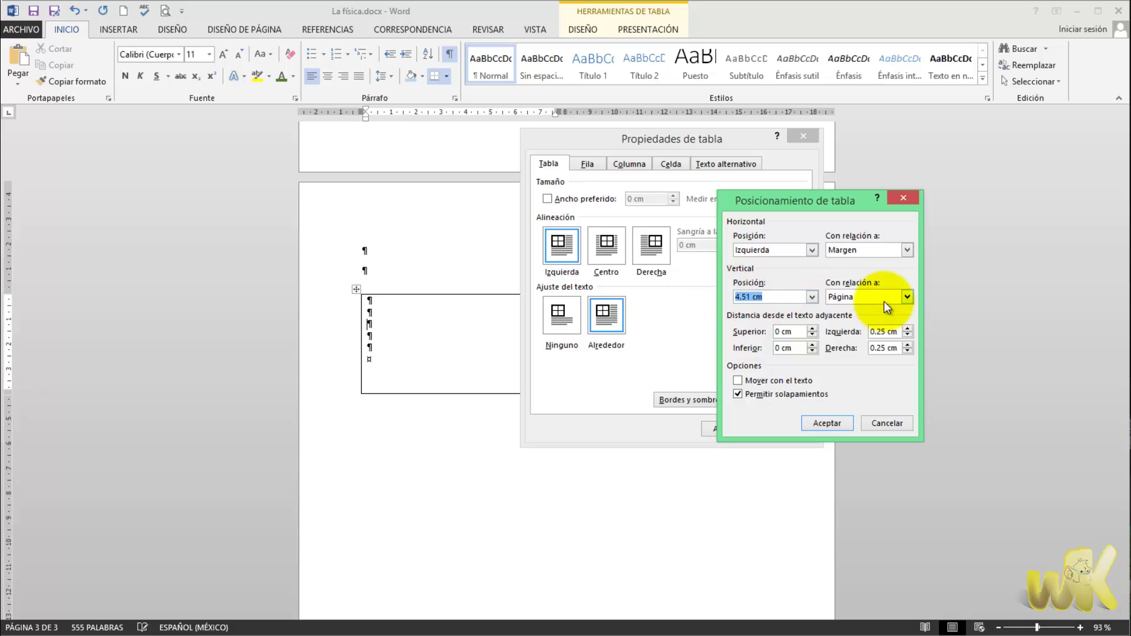
text(5)
key(Tab)
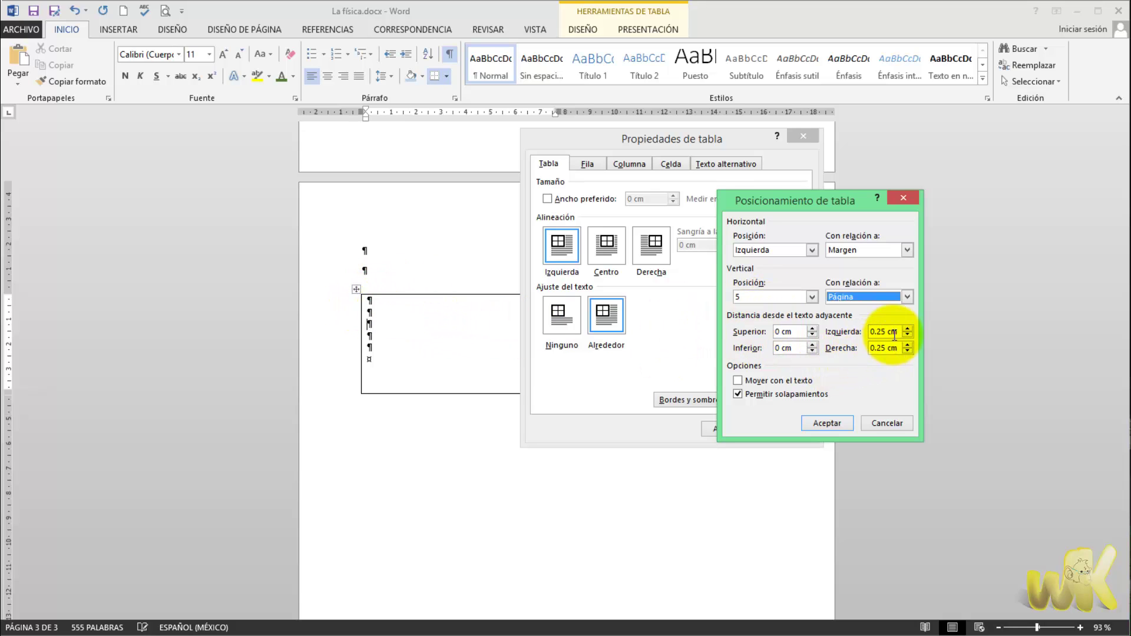
Apply the positioning settings to the one-cell table and close its properties
click(828, 421)
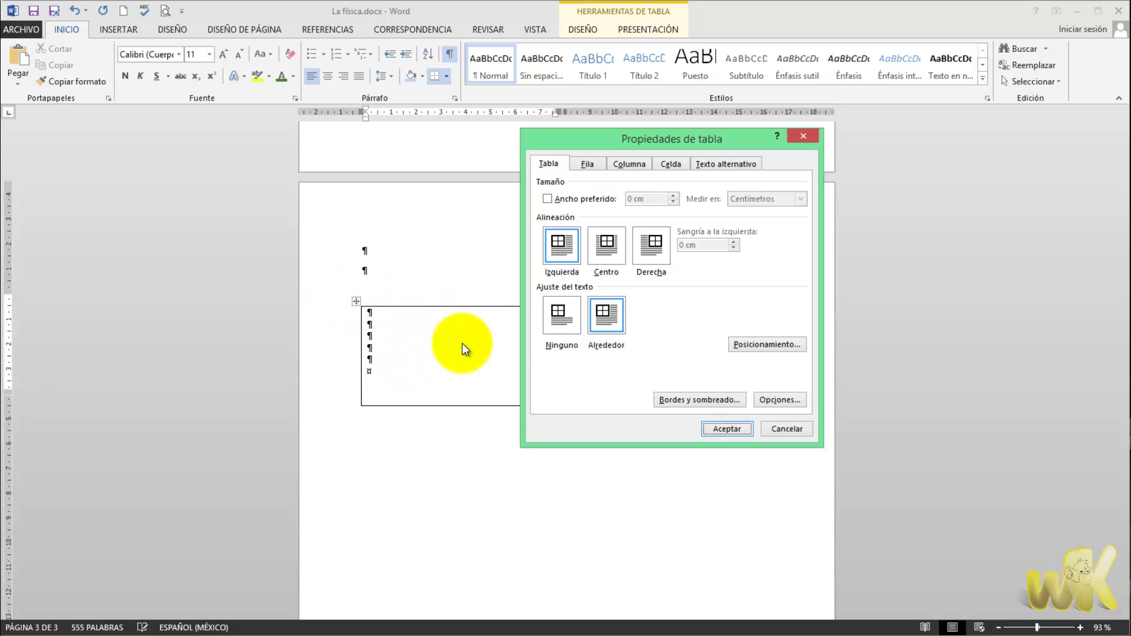
click(733, 429)
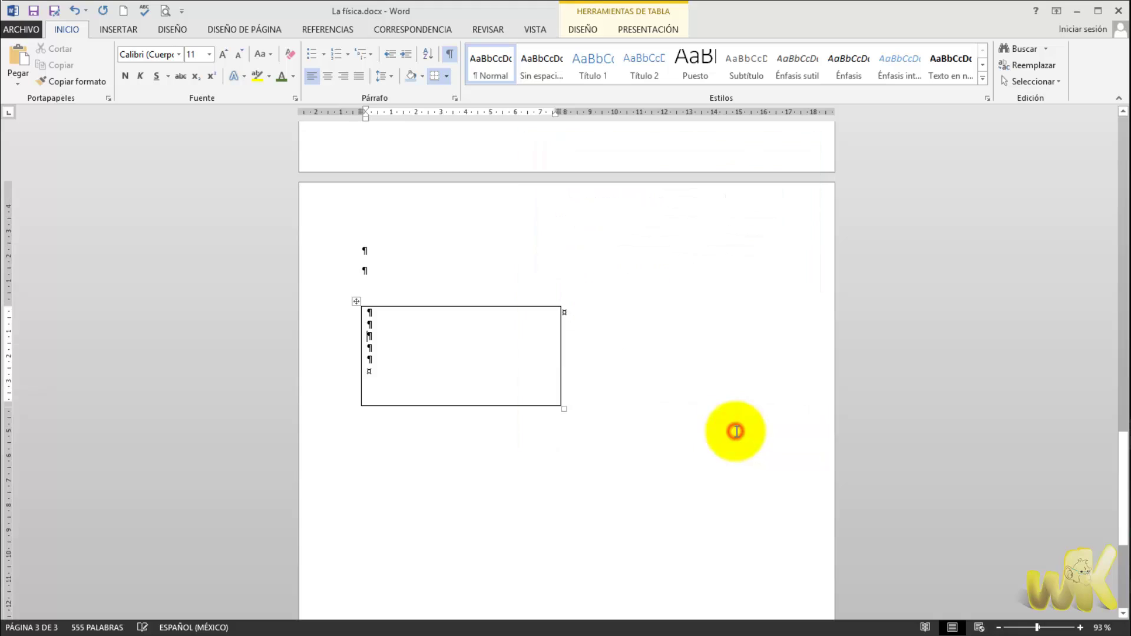
click(600, 345)
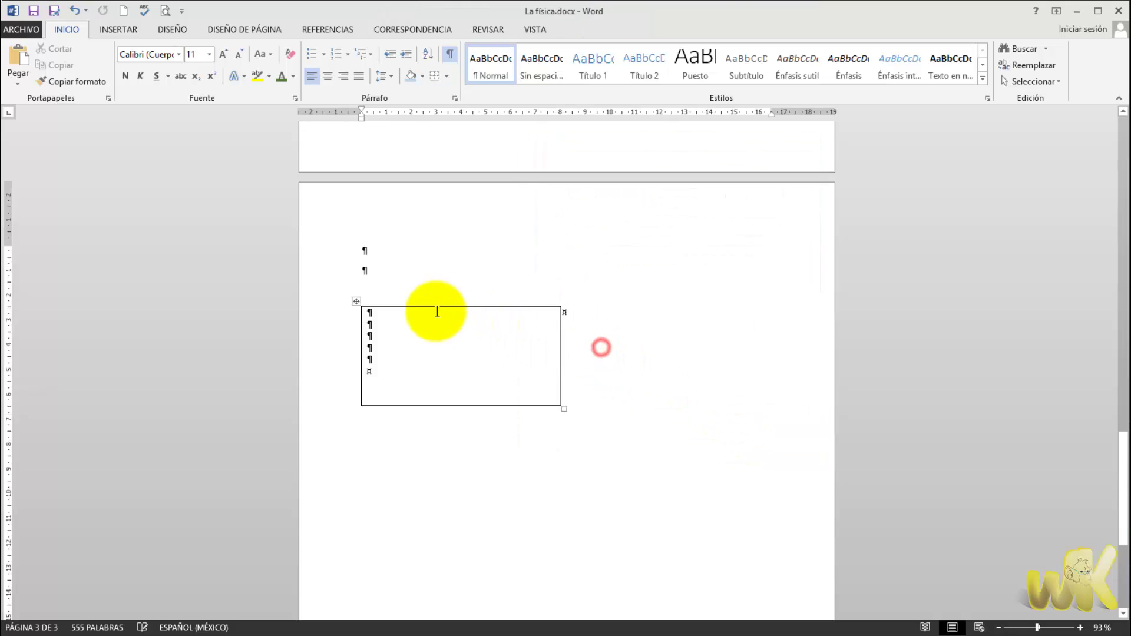
Remove all borders from the one-cell table on the last page with Sin borde
click(356, 301)
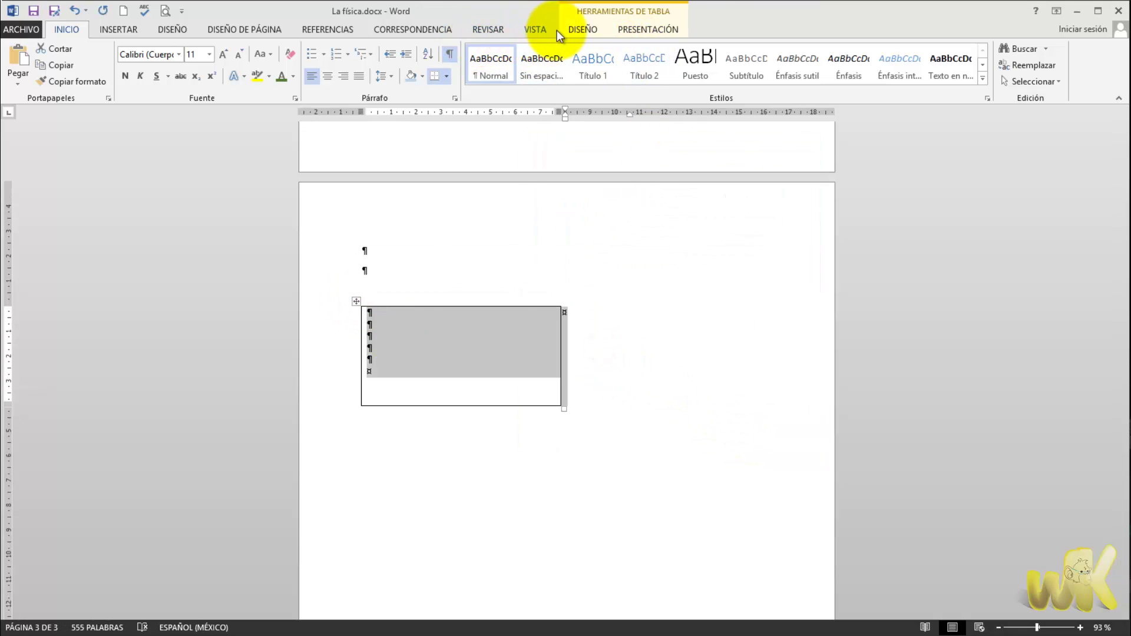
click(580, 30)
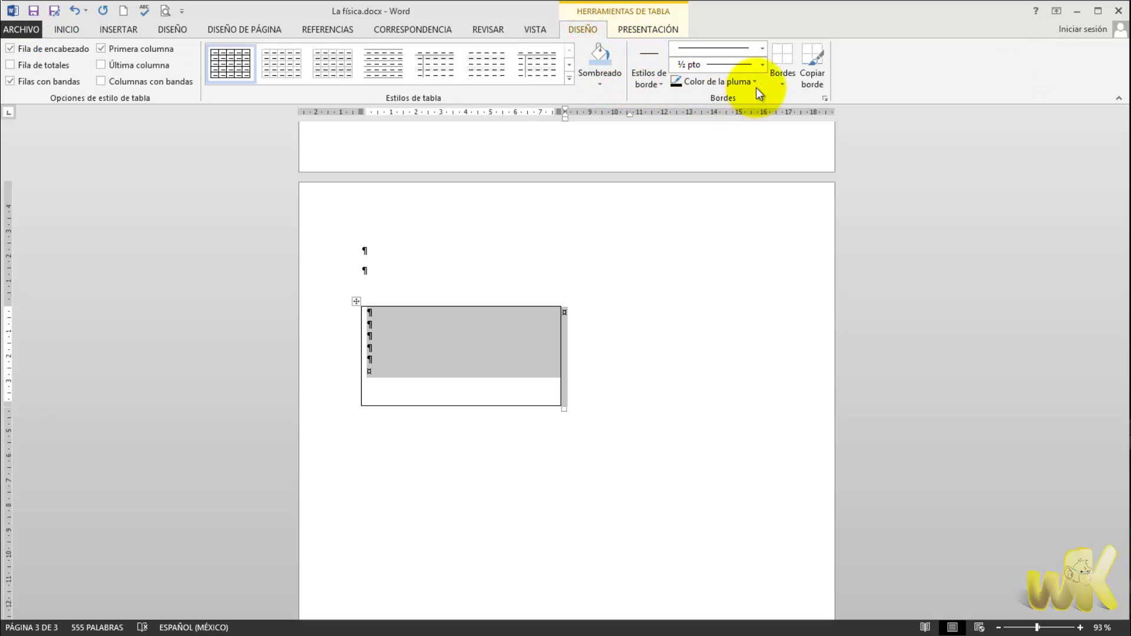
click(782, 83)
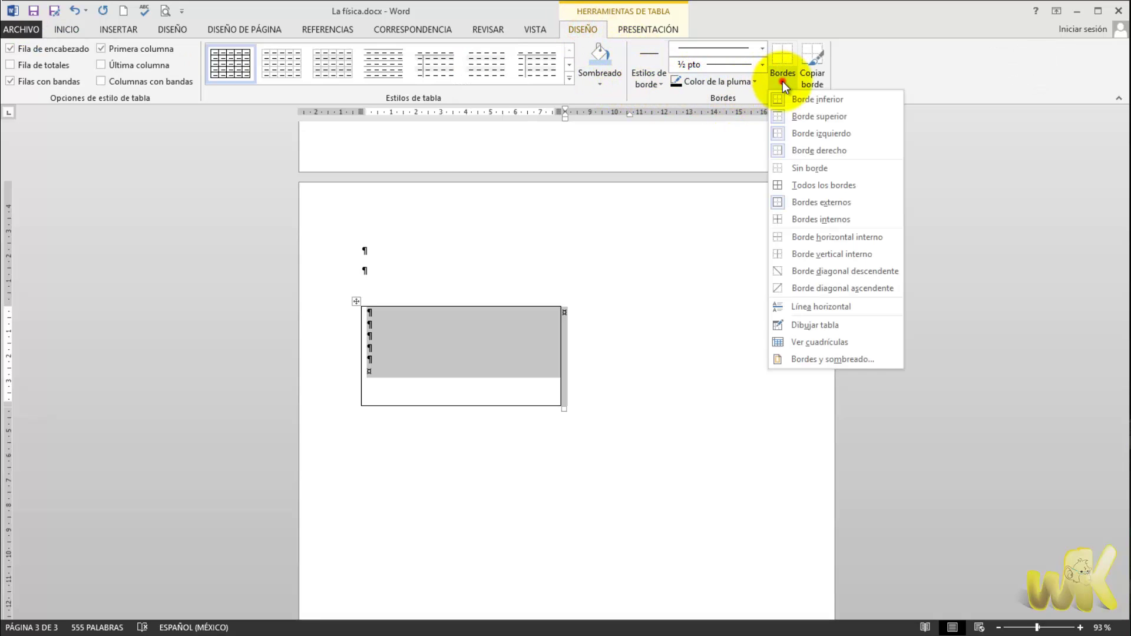
click(807, 169)
click(440, 270)
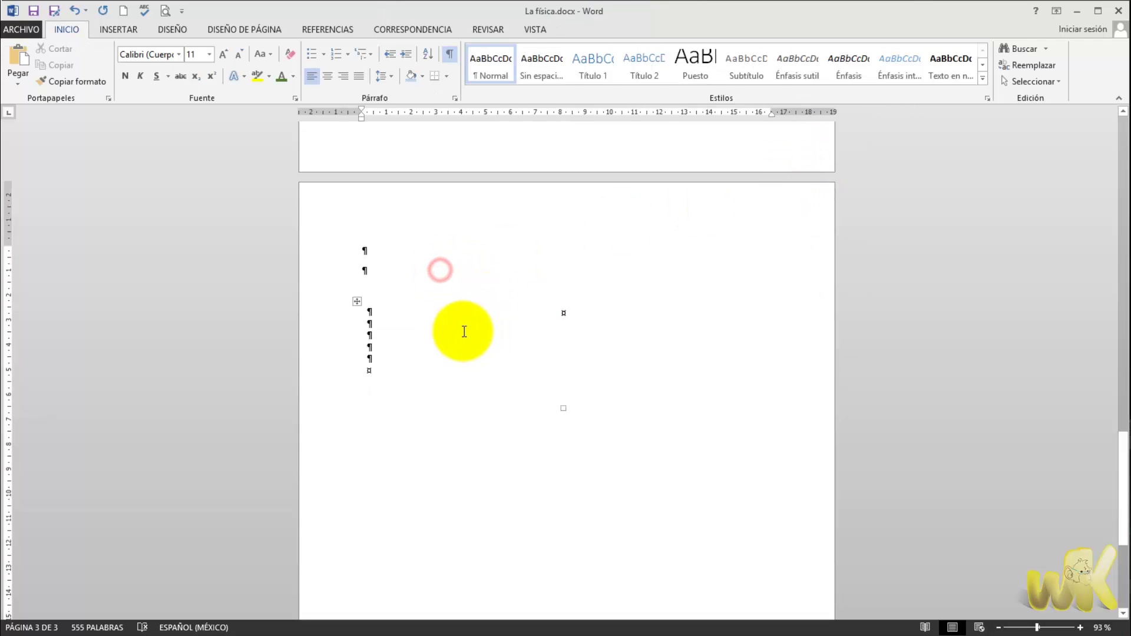
click(454, 325)
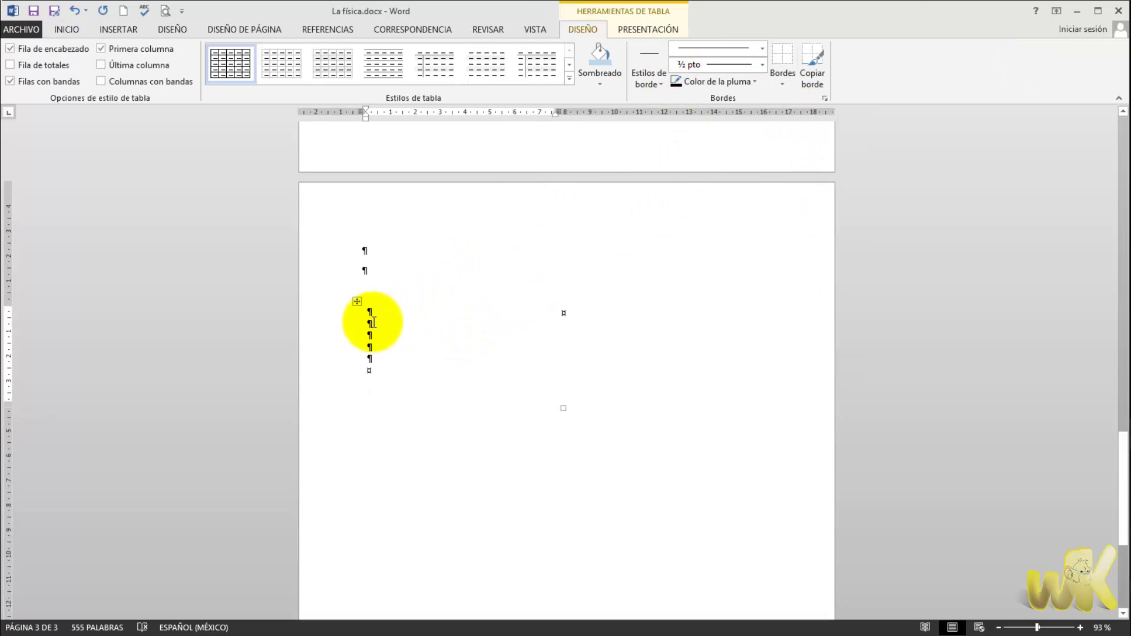
Apply Bordes externos to the whole one-cell table
click(357, 301)
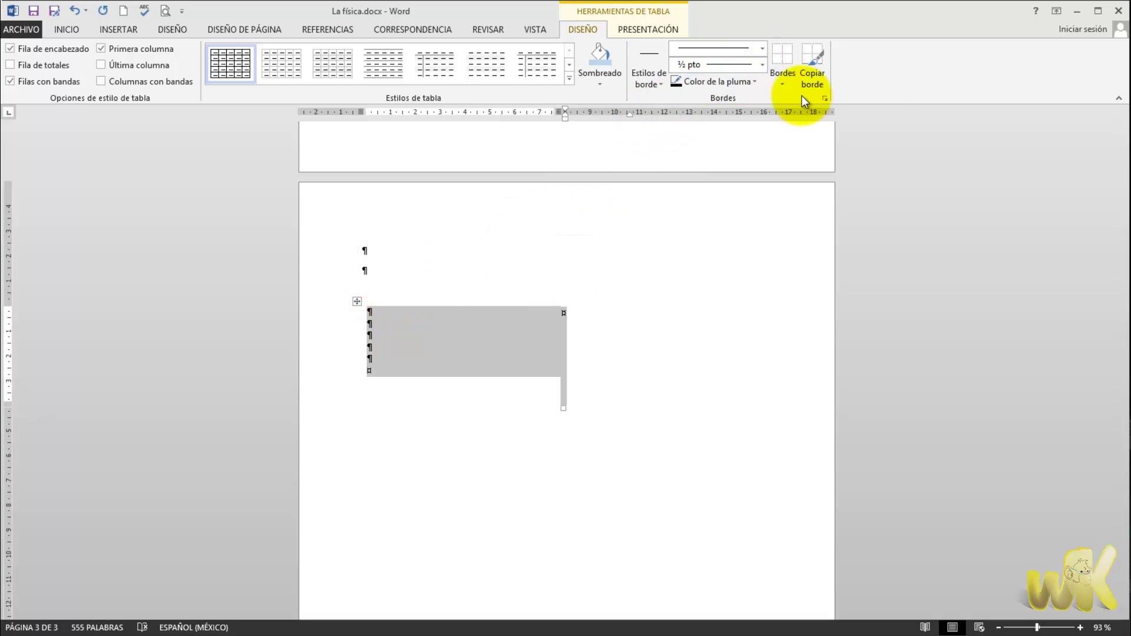
click(778, 82)
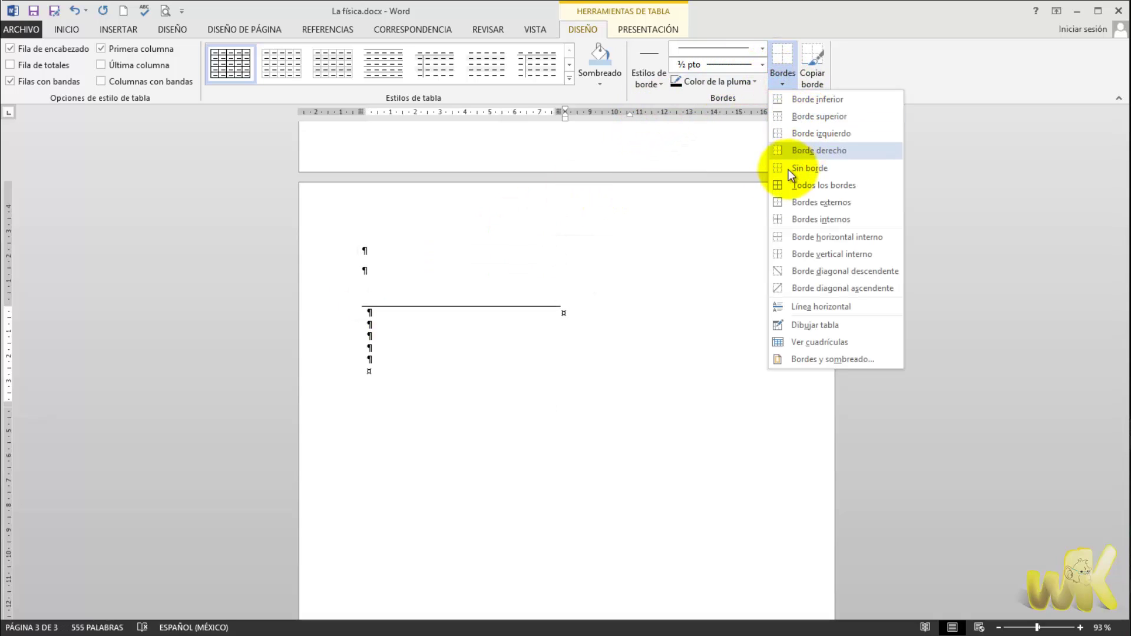
click(791, 198)
Insert blank paragraphs from the first line of the last page until they run past the one-cell table and continue below it
click(474, 254)
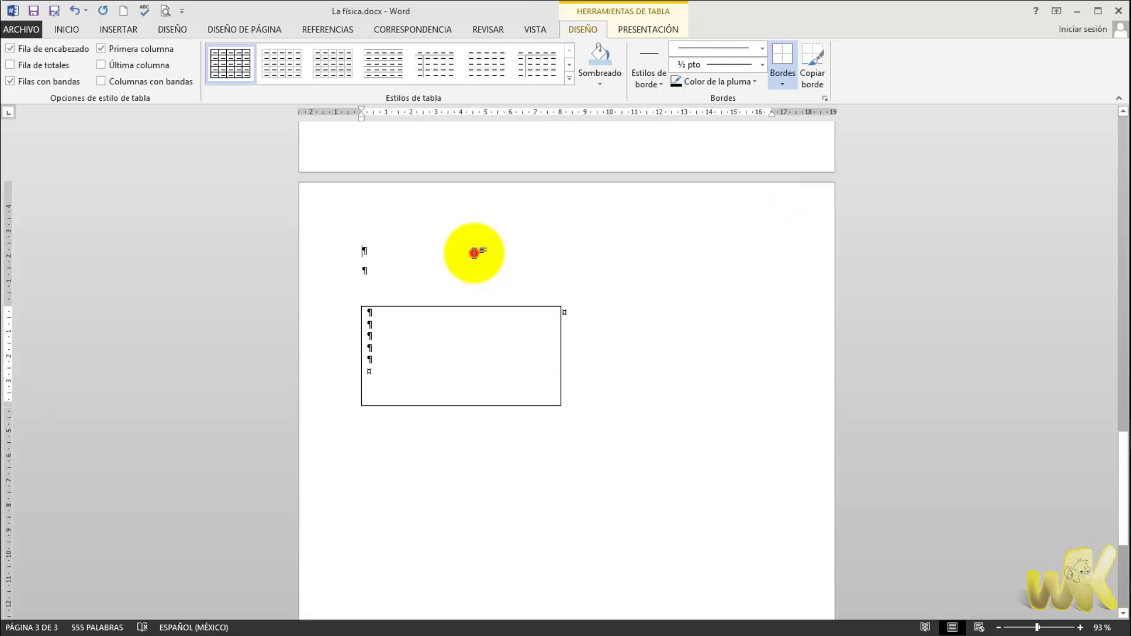
key(Return)
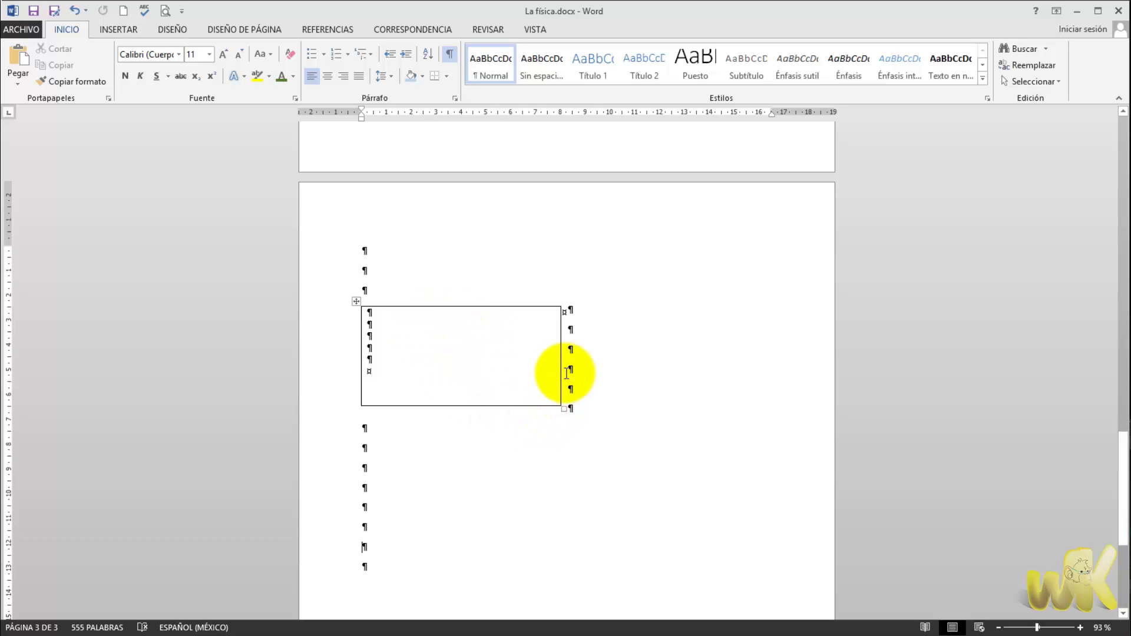
Examine how the blank paragraphs flow around the one-cell table on the last page
scroll(471, 364, down, 1)
scroll(472, 364, down, 3)
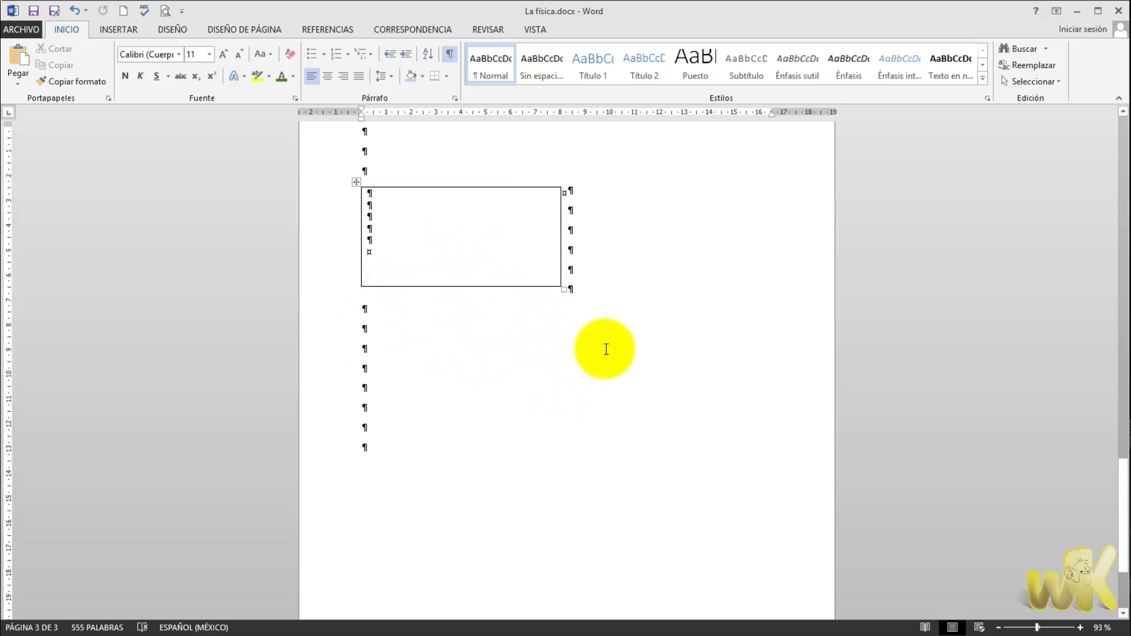
ctrl+scroll(606, 348, down, 1)
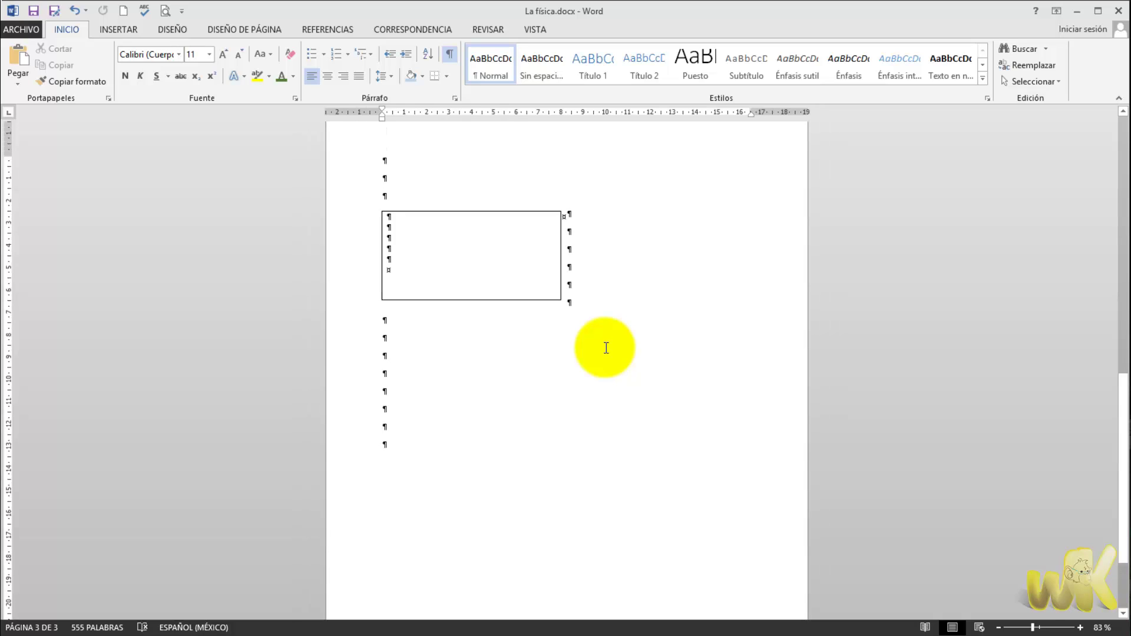
scroll(610, 346, up, 3)
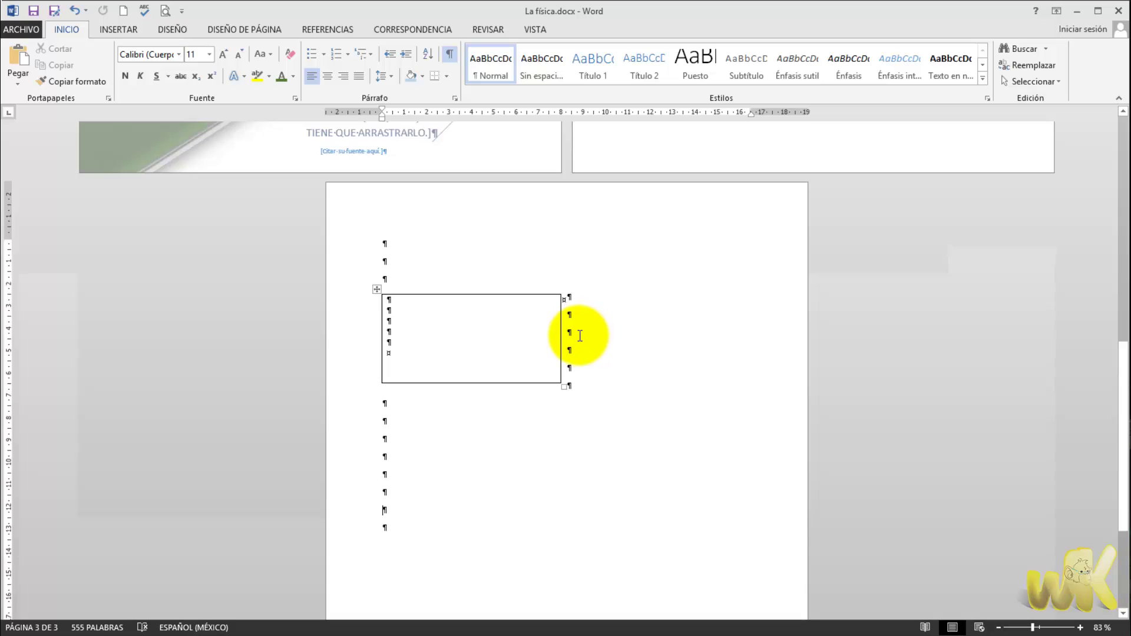
scroll(580, 336, down, 1)
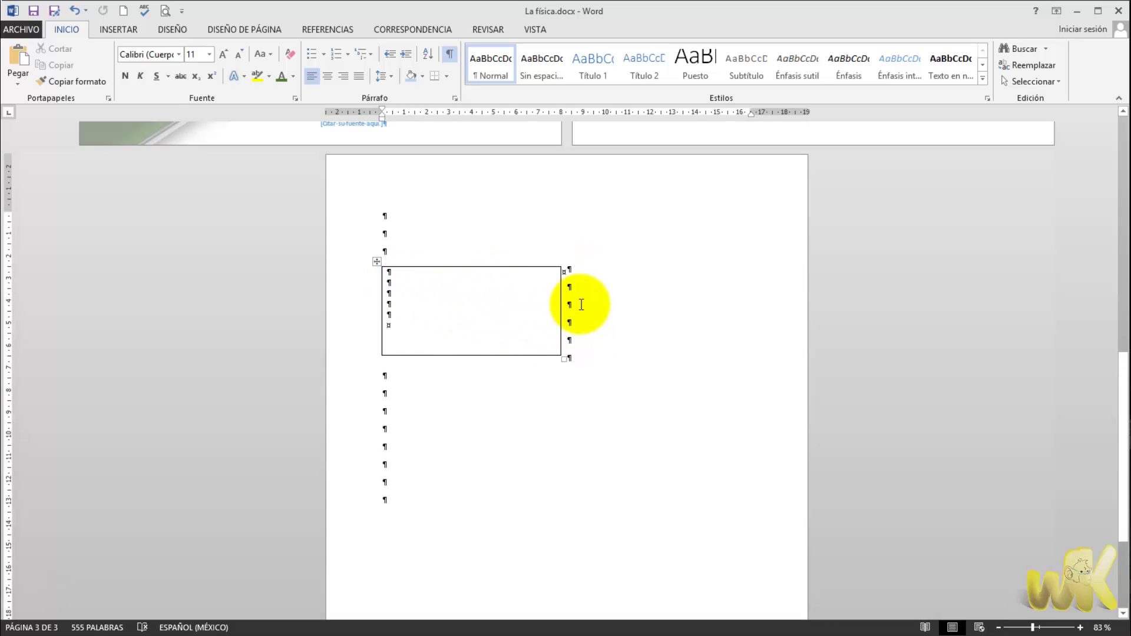
scroll(639, 321, down, 3)
scroll(625, 324, up, 3)
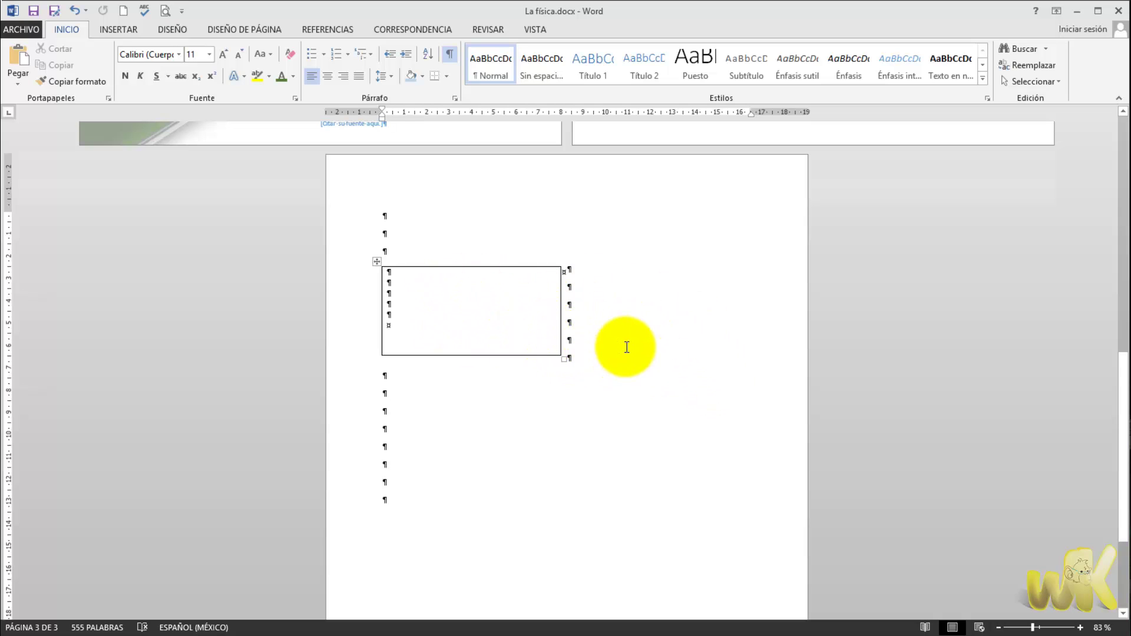
scroll(629, 354, up, 3)
scroll(632, 351, down, 3)
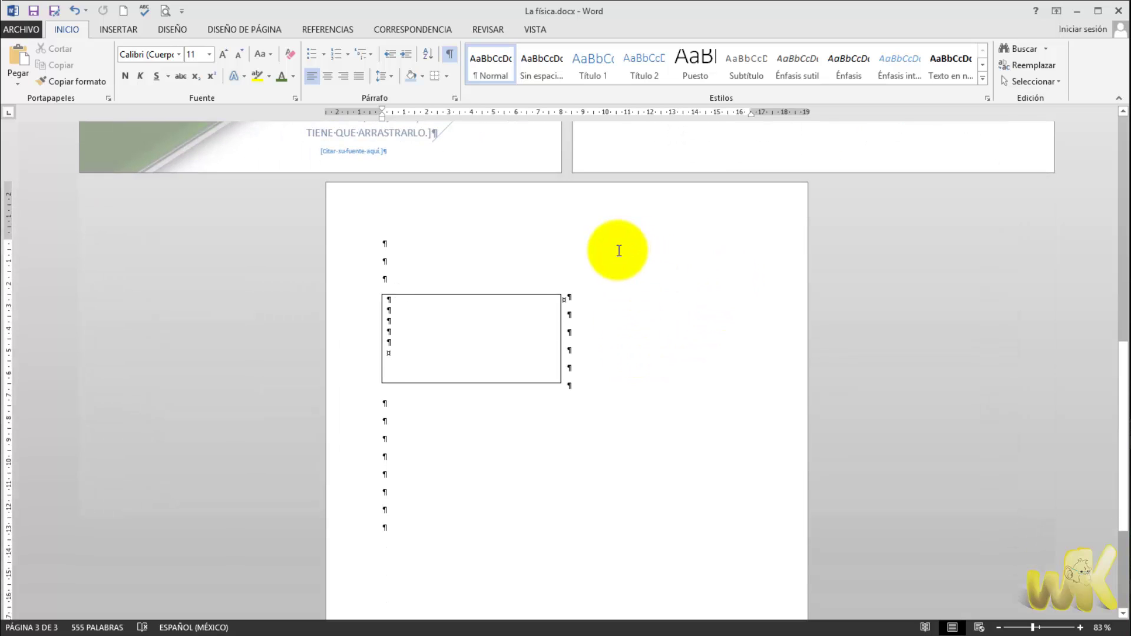
Return to the Física page and hide the formatting marks throughout the document
scroll(647, 303, up, 2)
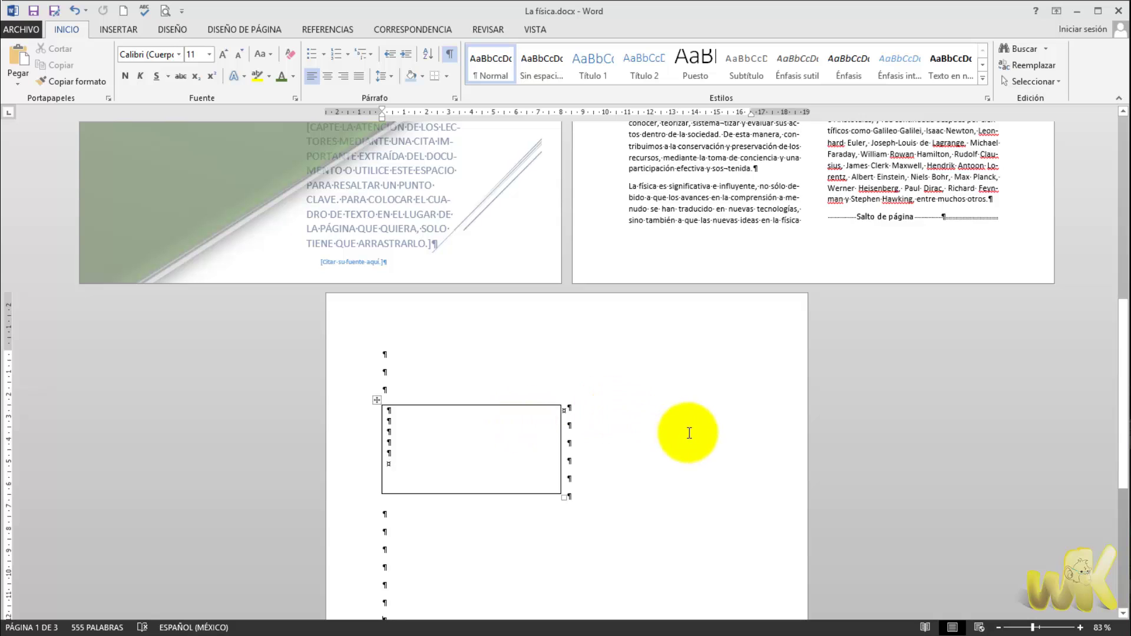
scroll(683, 412, up, 3)
scroll(848, 348, up, 2)
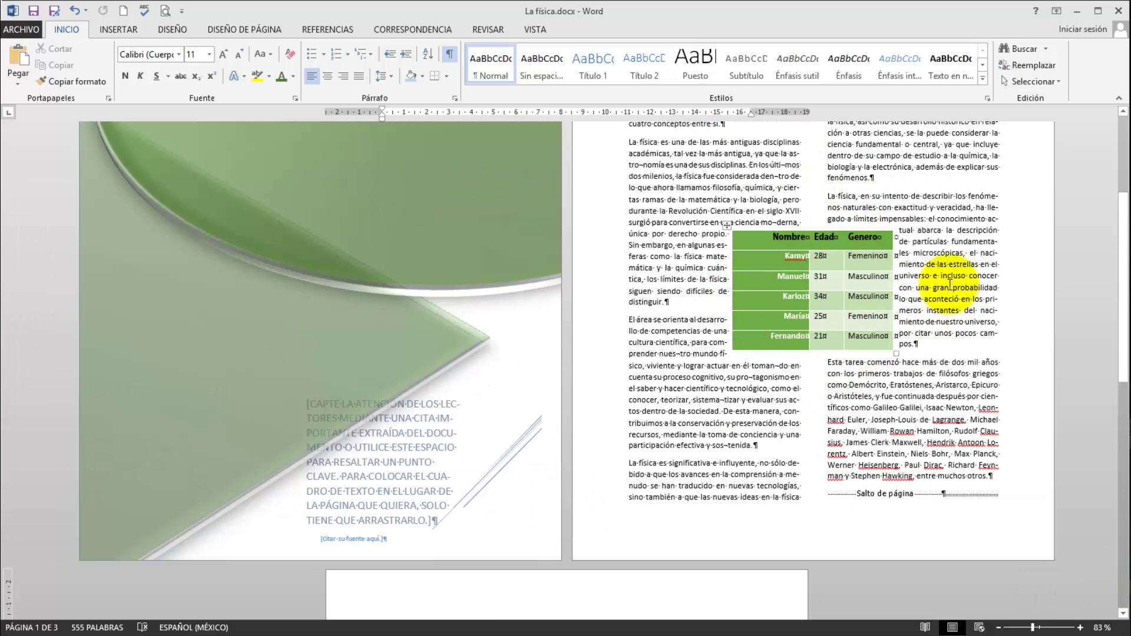
scroll(757, 327, up, 3)
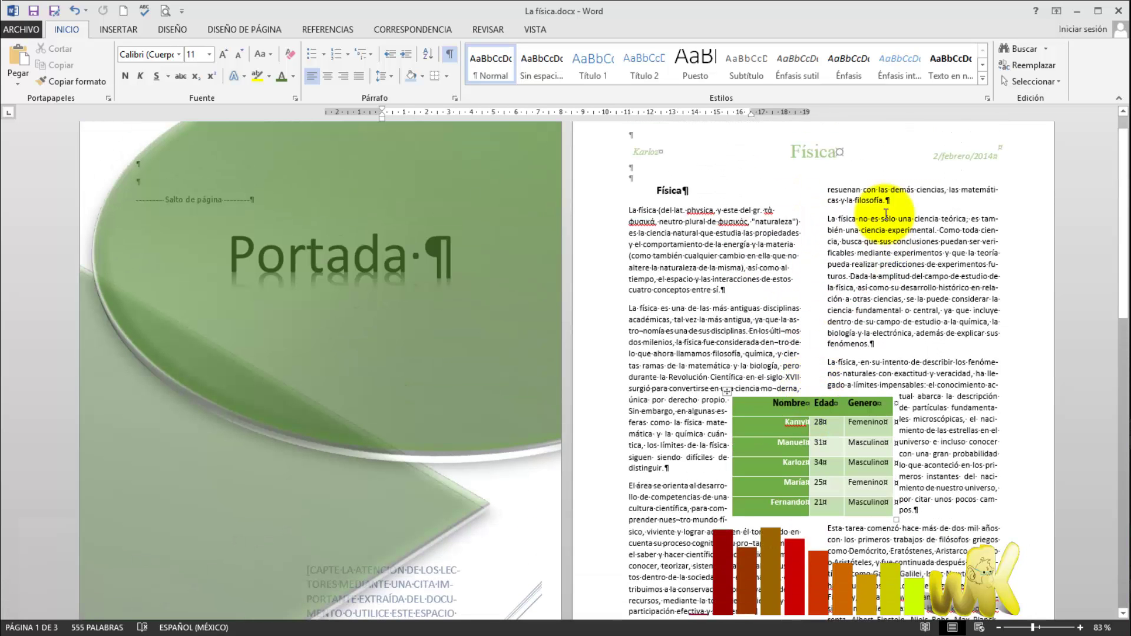
click(798, 222)
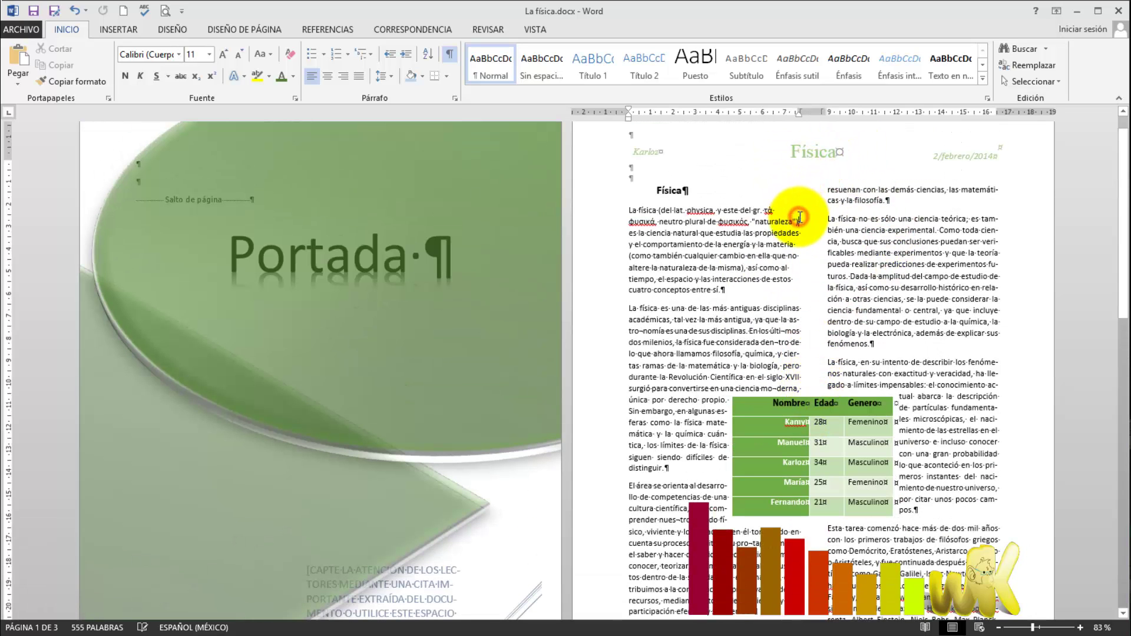
click(448, 54)
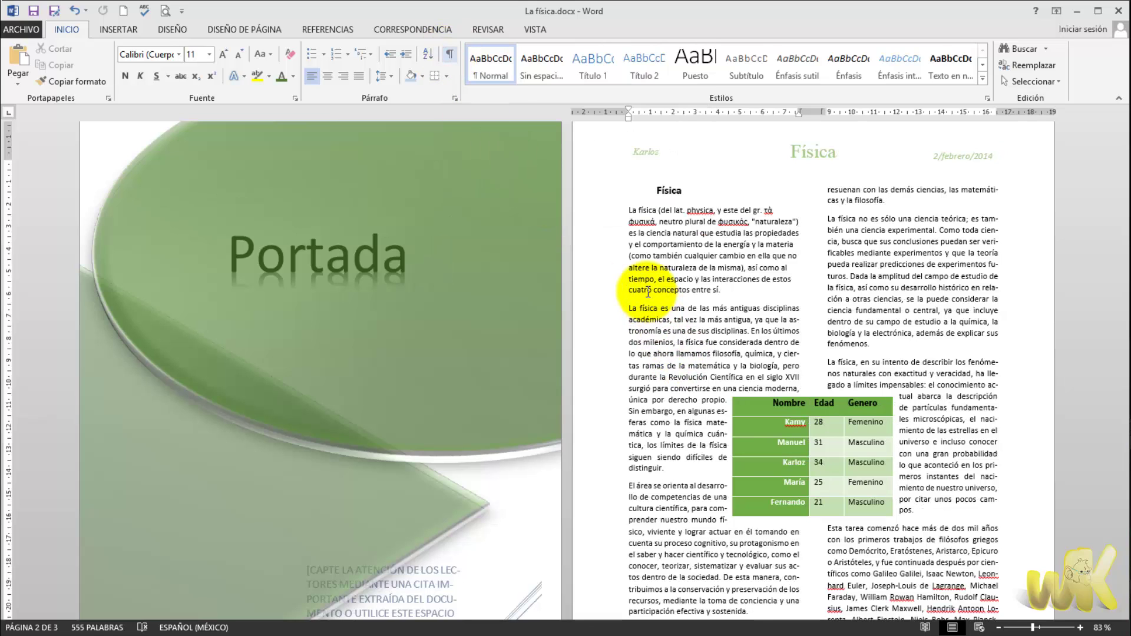
scroll(648, 291, down, 1)
scroll(648, 291, down, 2)
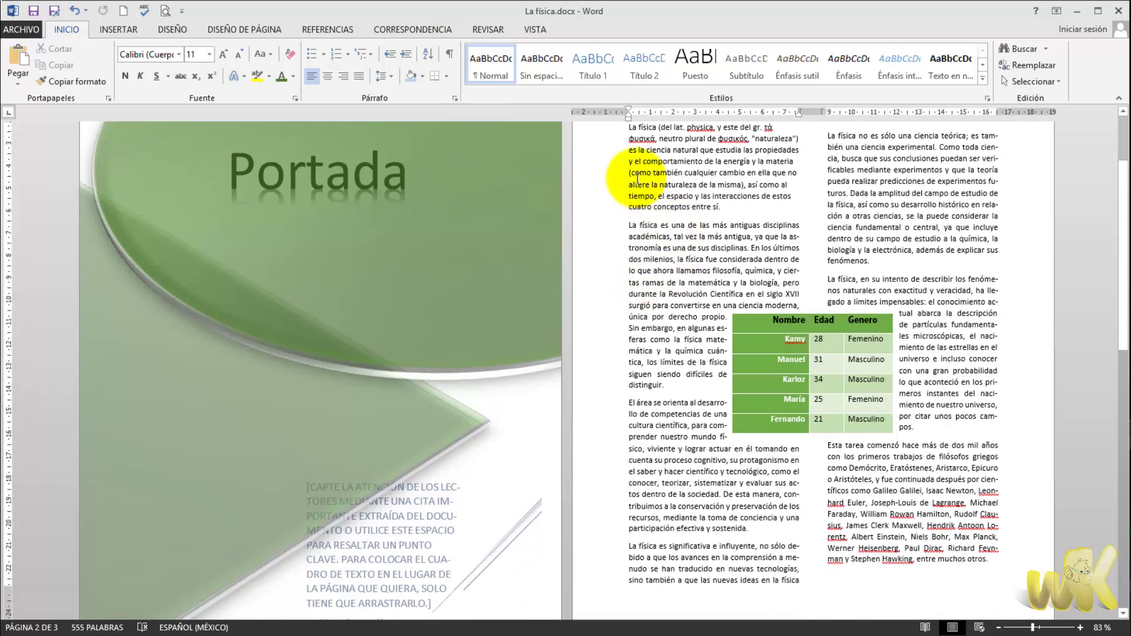
drag(632, 174, 653, 208)
drag(659, 307, 786, 585)
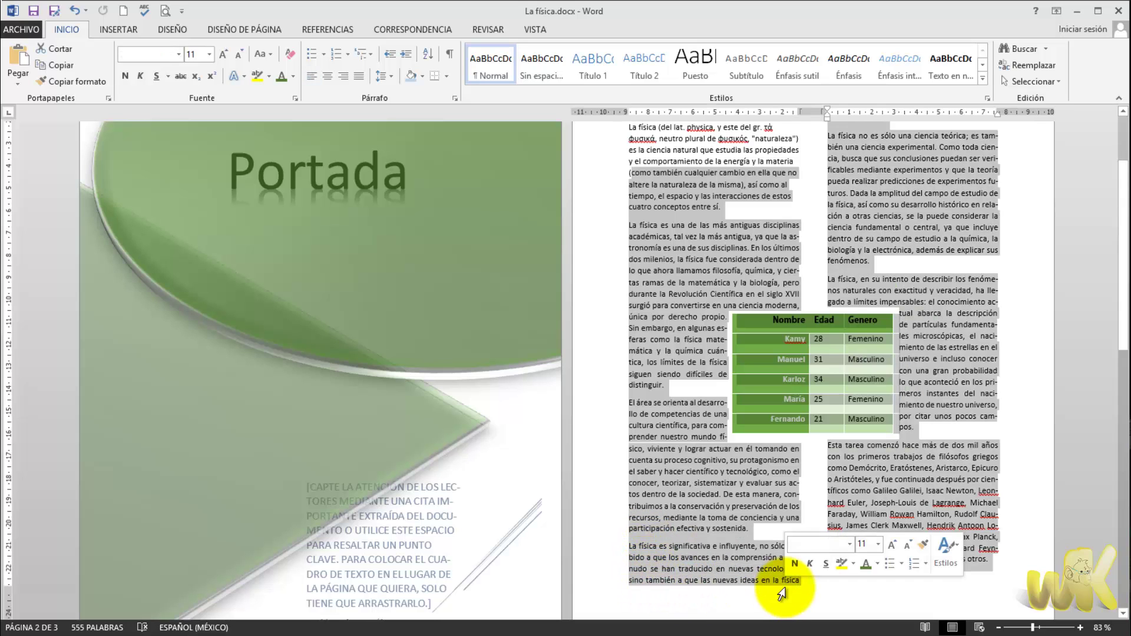
scroll(679, 439, down, 3)
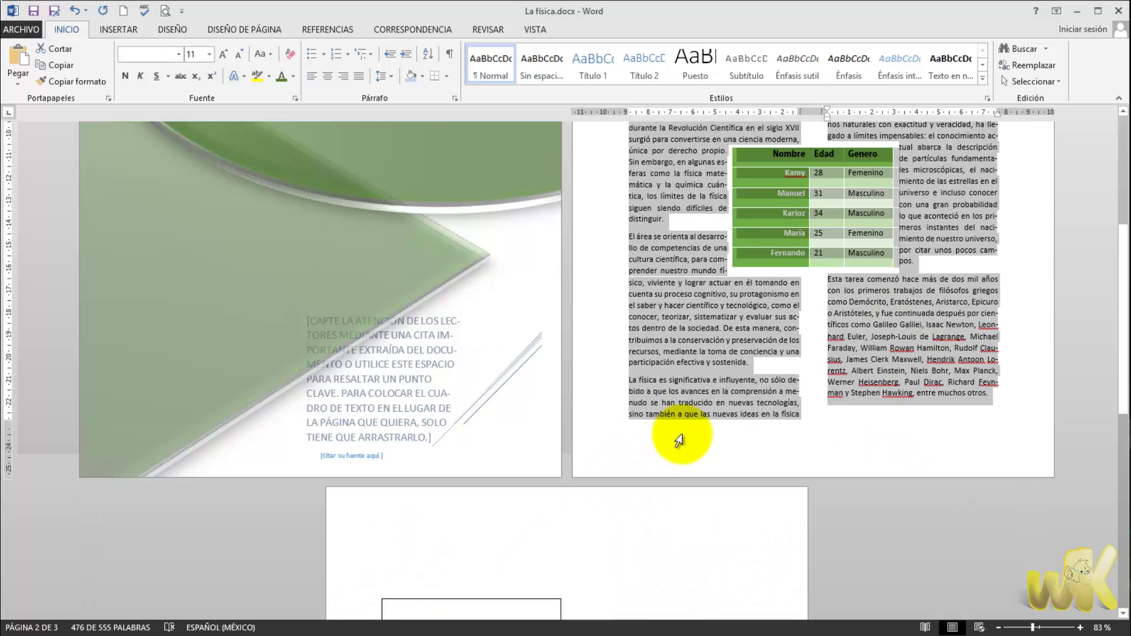
click(686, 403)
scroll(677, 354, up, 4)
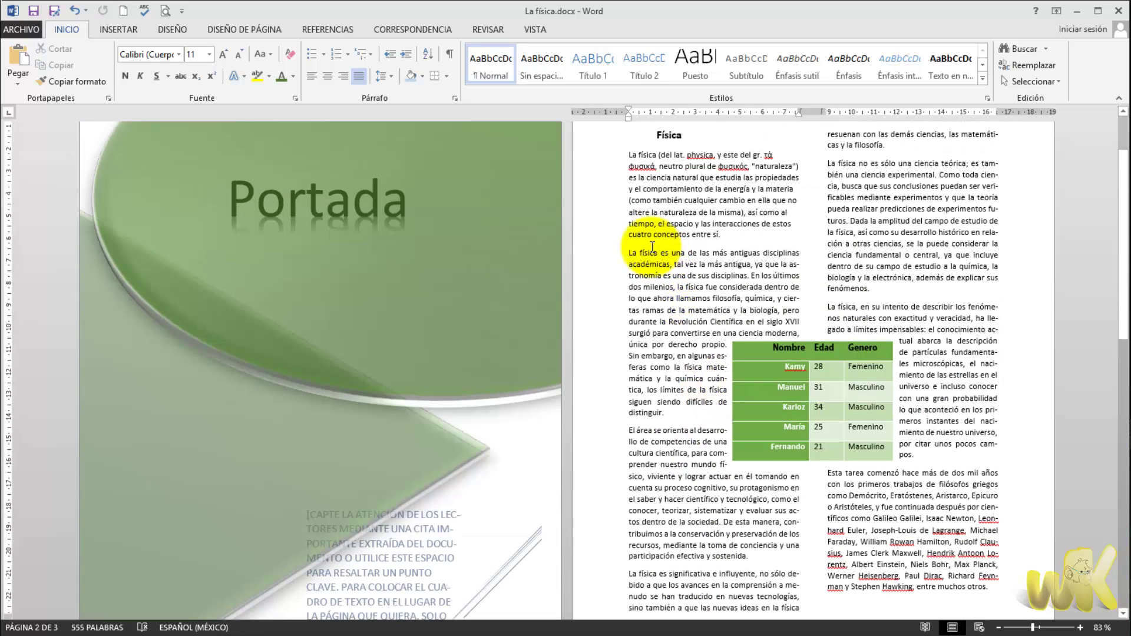
drag(623, 205, 878, 339)
scroll(837, 318, up, 2)
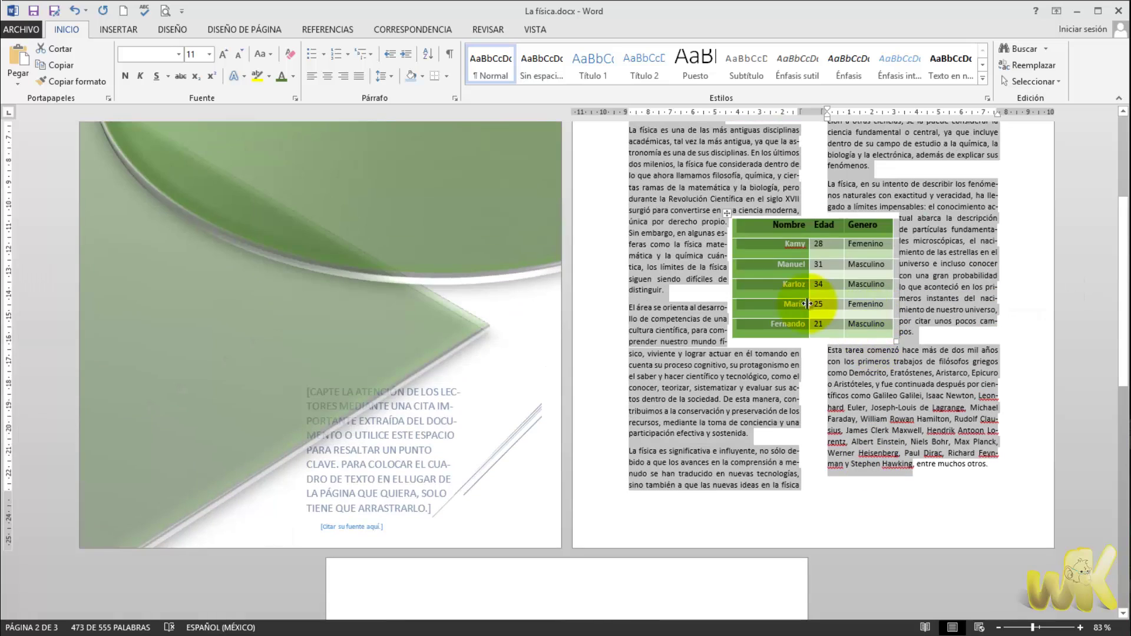
click(729, 216)
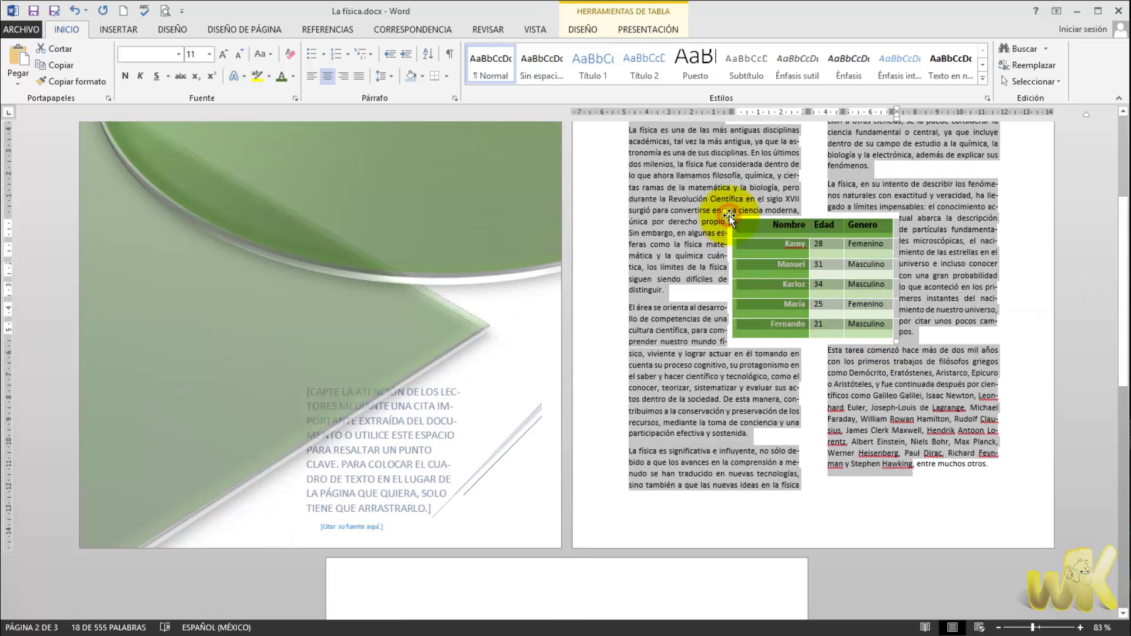
Copy the first column's text from "para convertirse" to "sino también" and paste it at the start of the last page, around the one-cell table
drag(652, 211, 670, 479)
key(ctrl+c)
scroll(589, 495, down, 4)
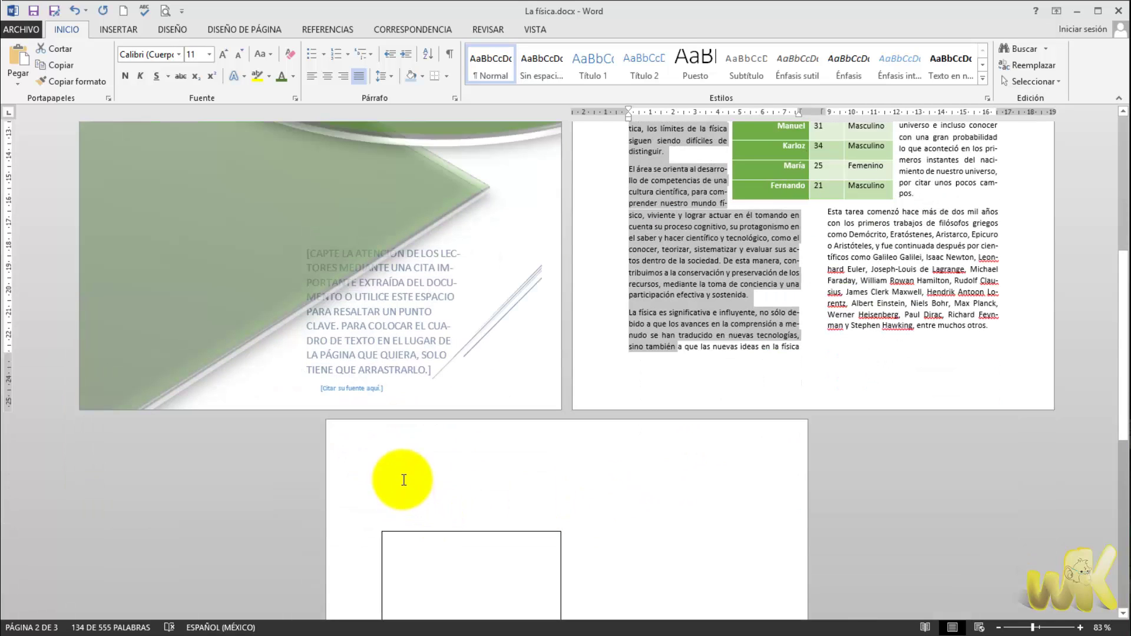
click(403, 480)
key(ctrl+v)
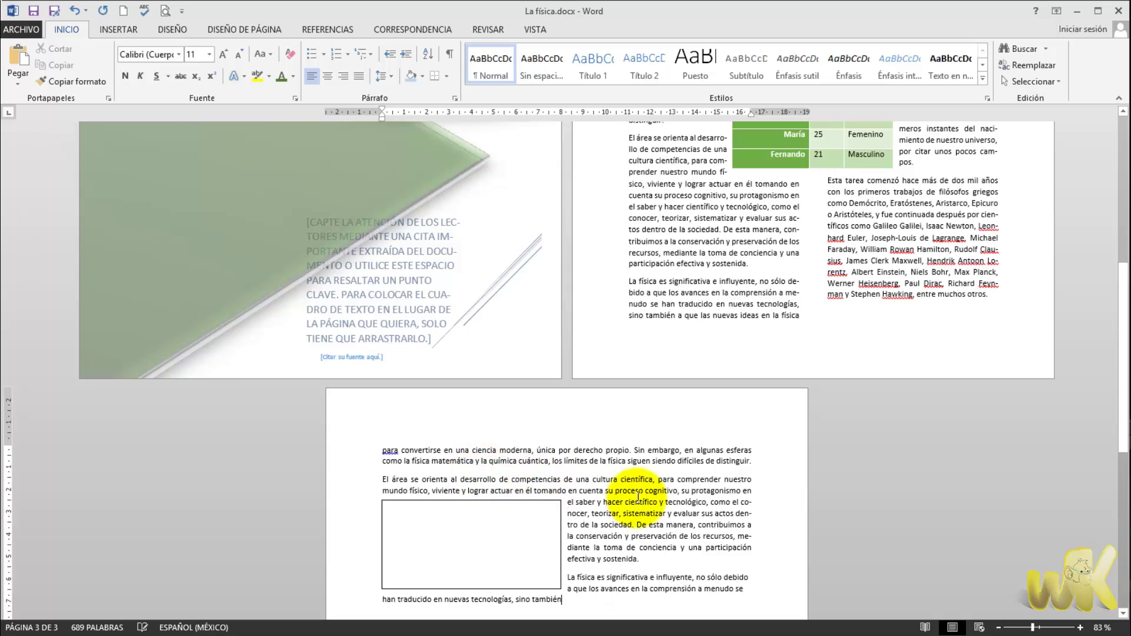
Enter the sample text "dscxzczxczxc" on the second line of the one-cell table
scroll(637, 483, down, 2)
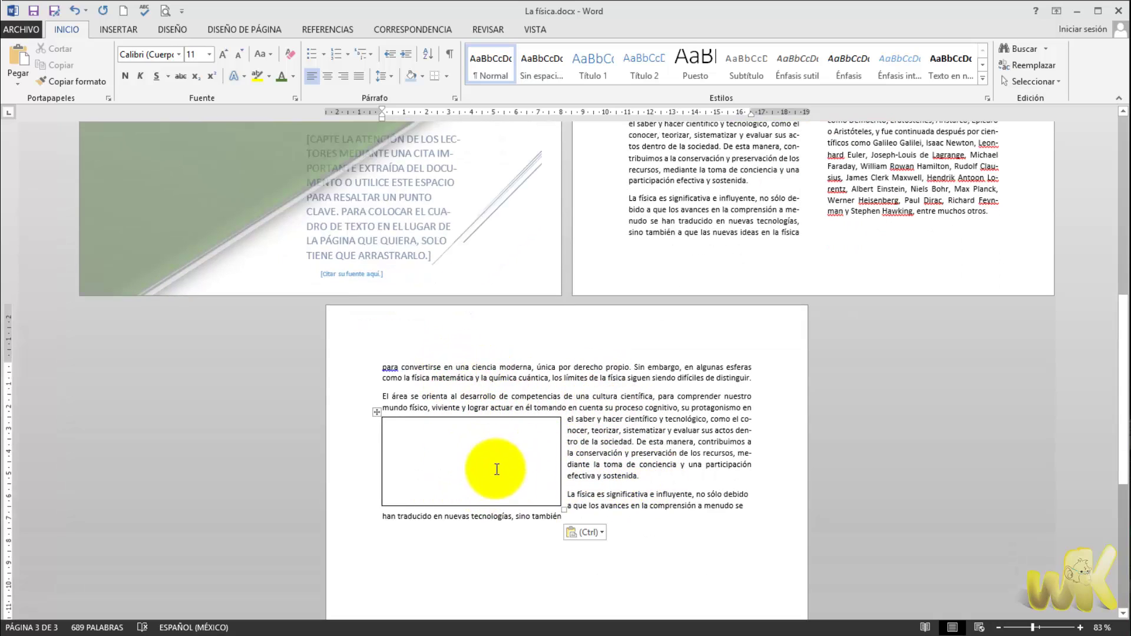
scroll(564, 385, down, 3)
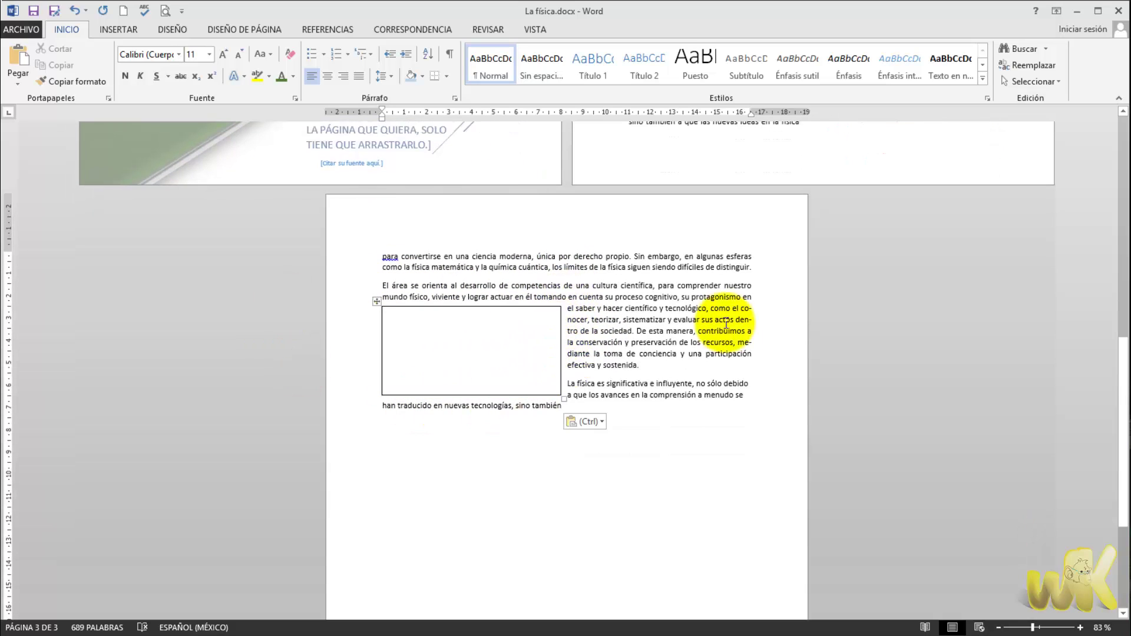
click(449, 324)
text(dscxzczxczxc)
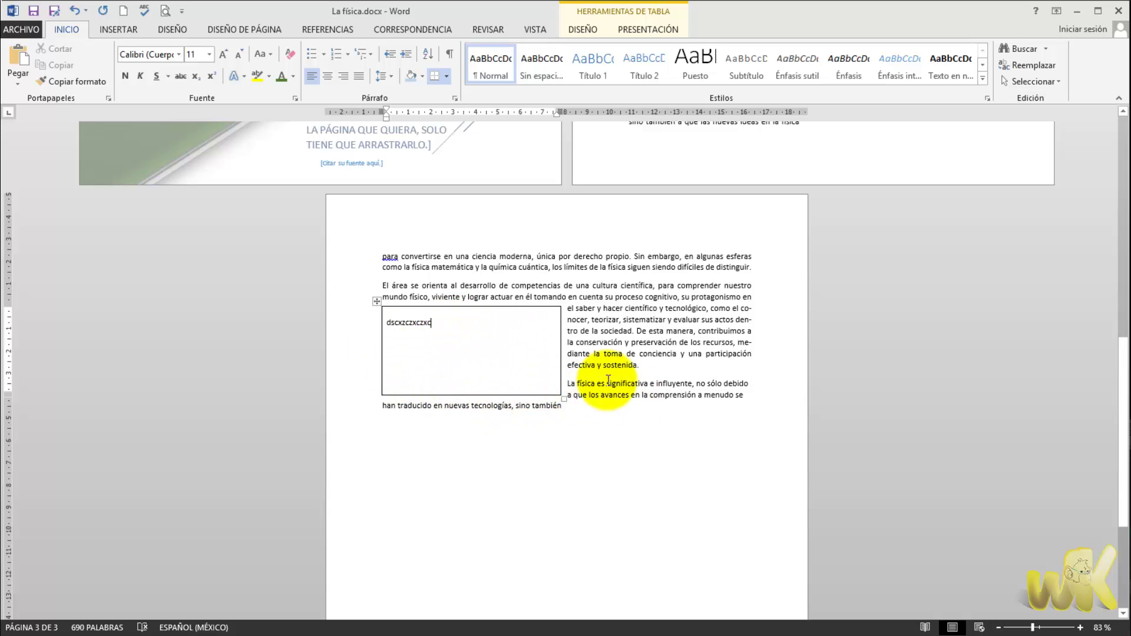
scroll(618, 377, up, 3)
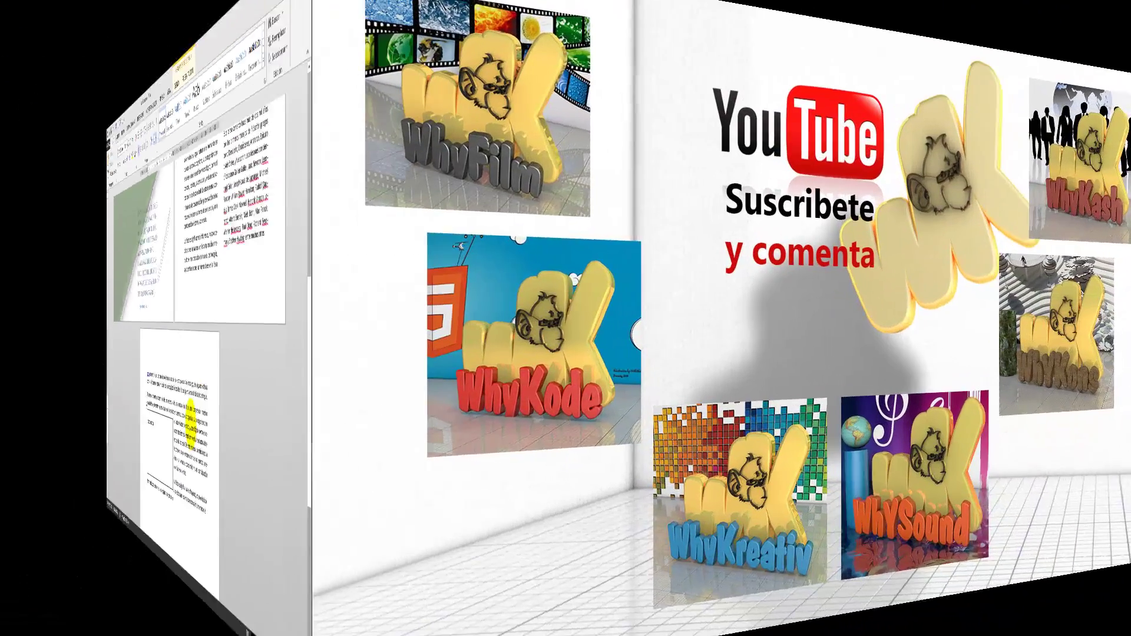